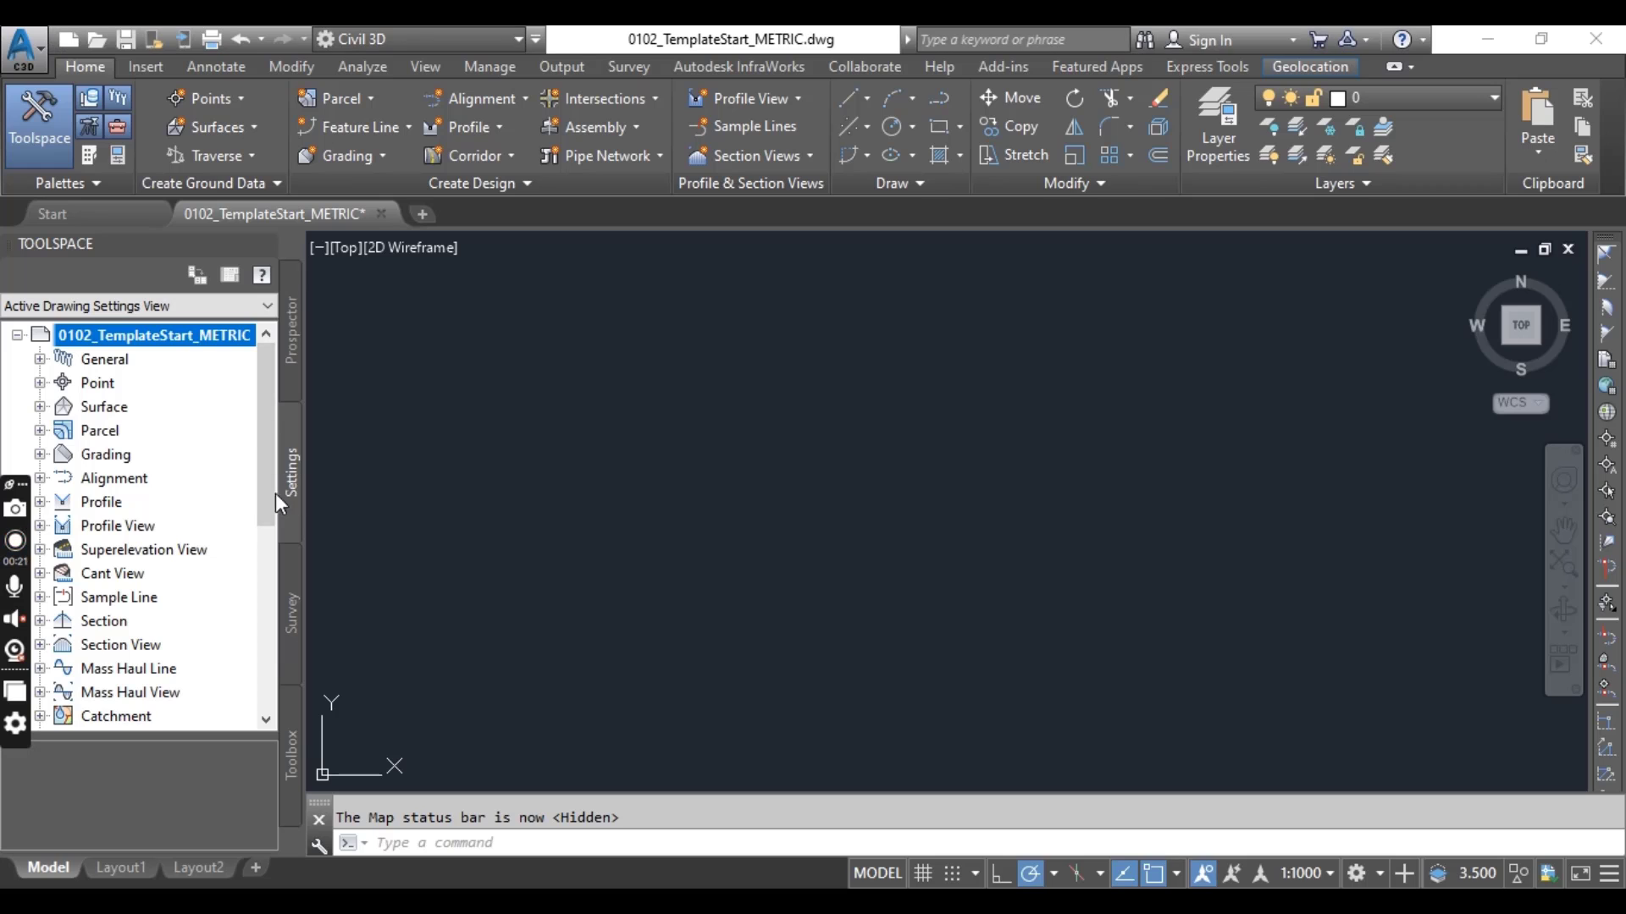
- Open the template's Drawing Settings on the Object Layers tab, glancing at Units and Zone along the way
{"action": "right_click", "coordinate": [170, 335]}
{"action": "left_click", "coordinate": [222, 345]}
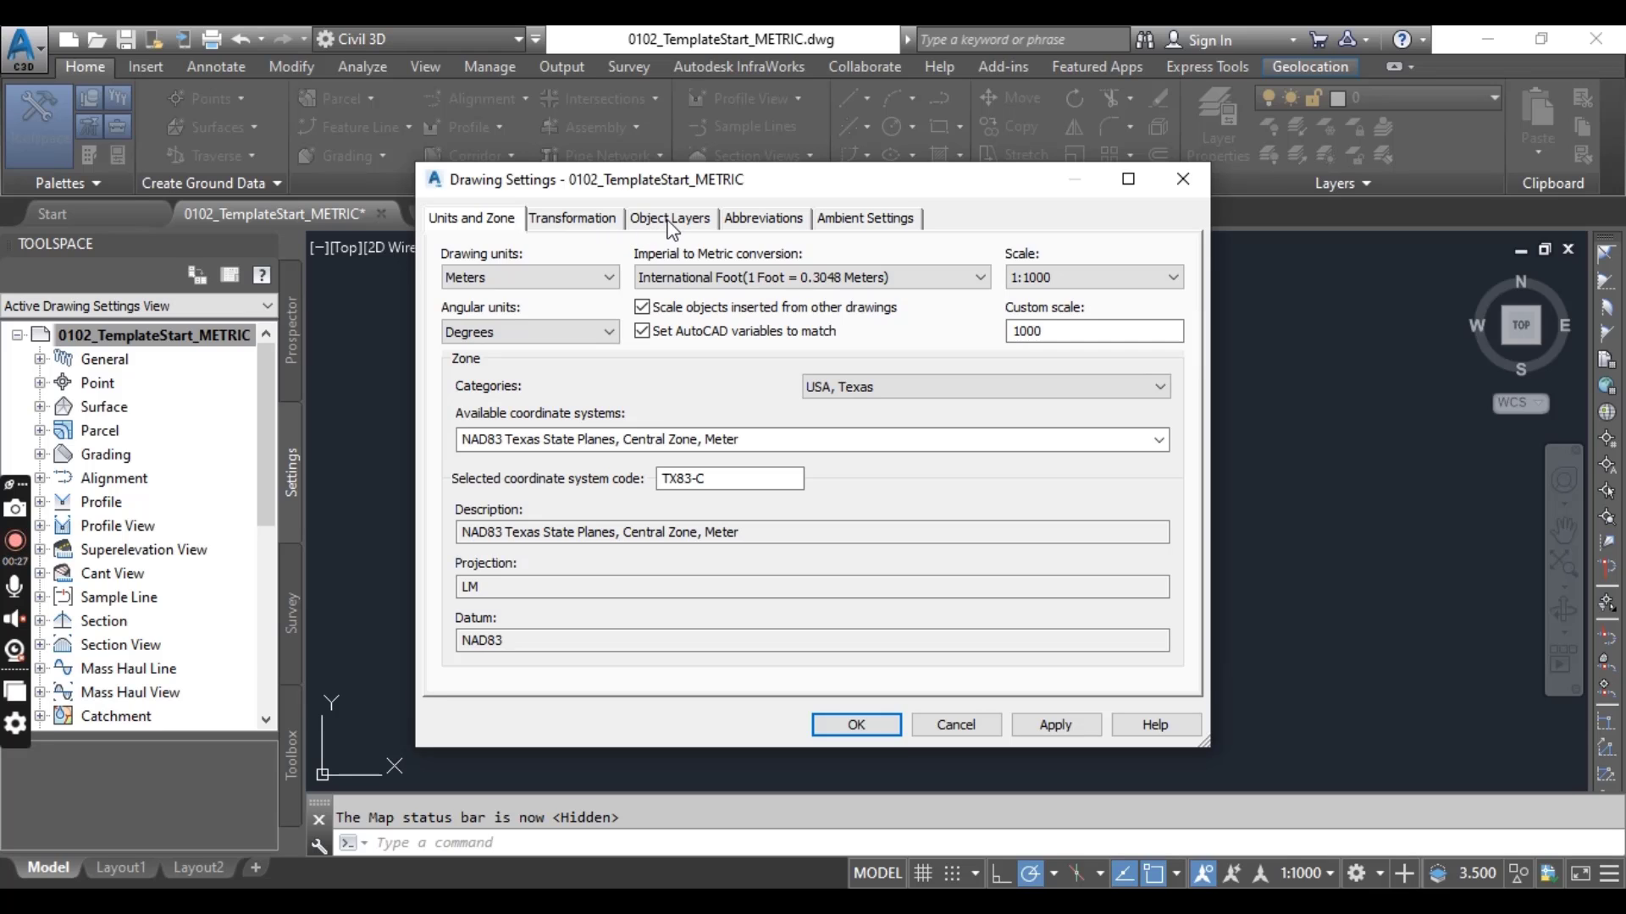
{"action": "left_click", "coordinate": [671, 220]}
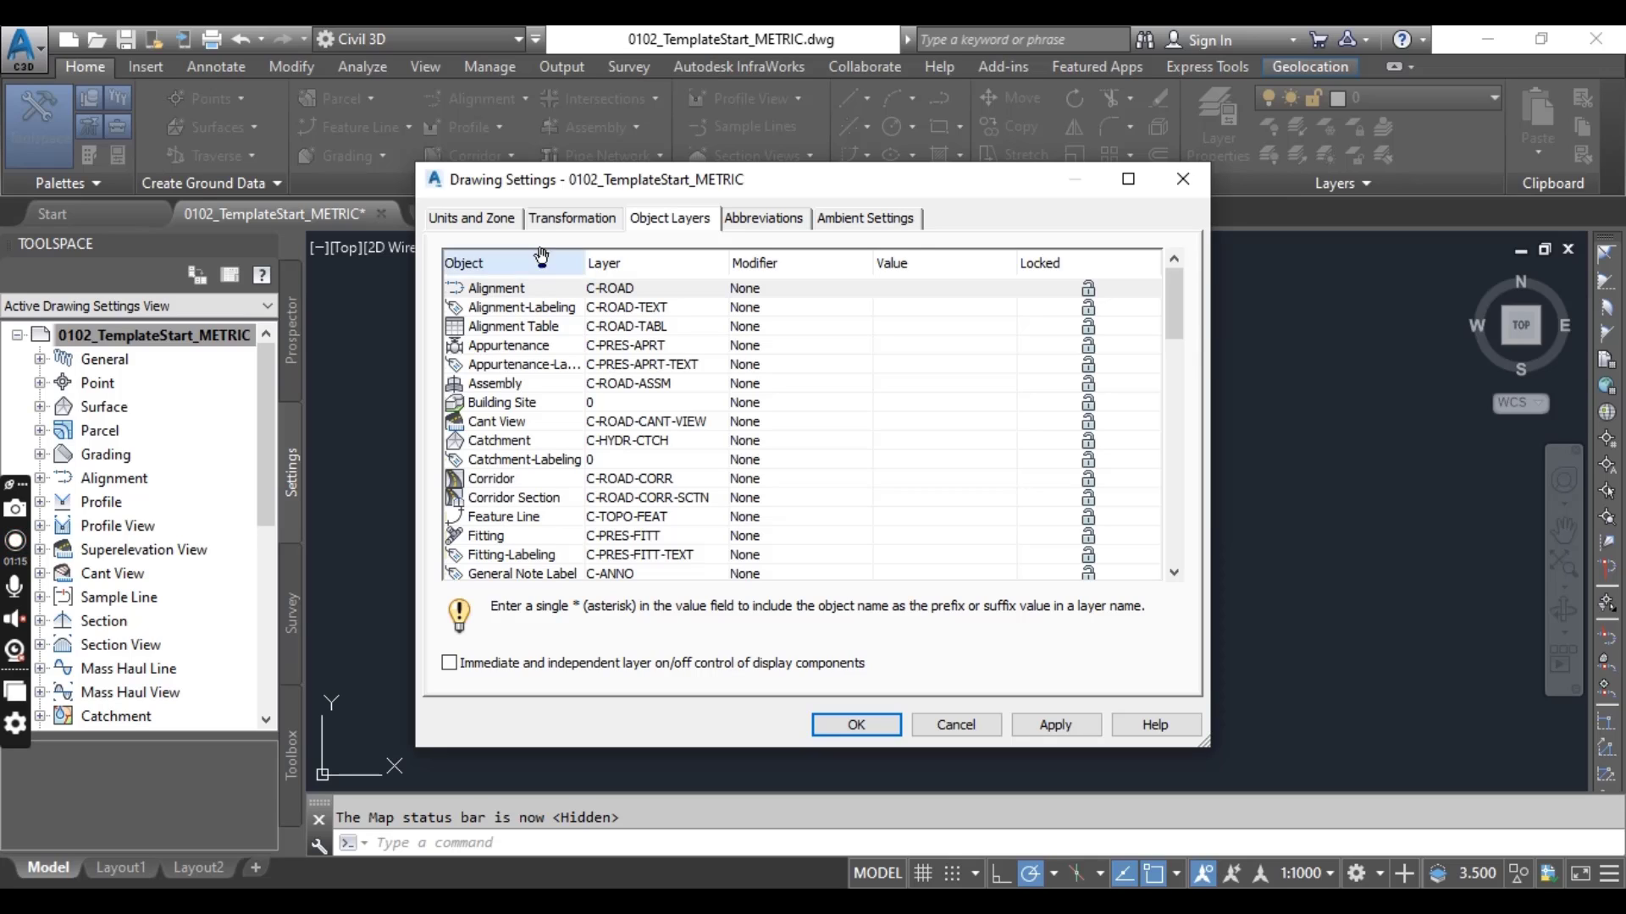
{"action": "left_click", "coordinate": [494, 220]}
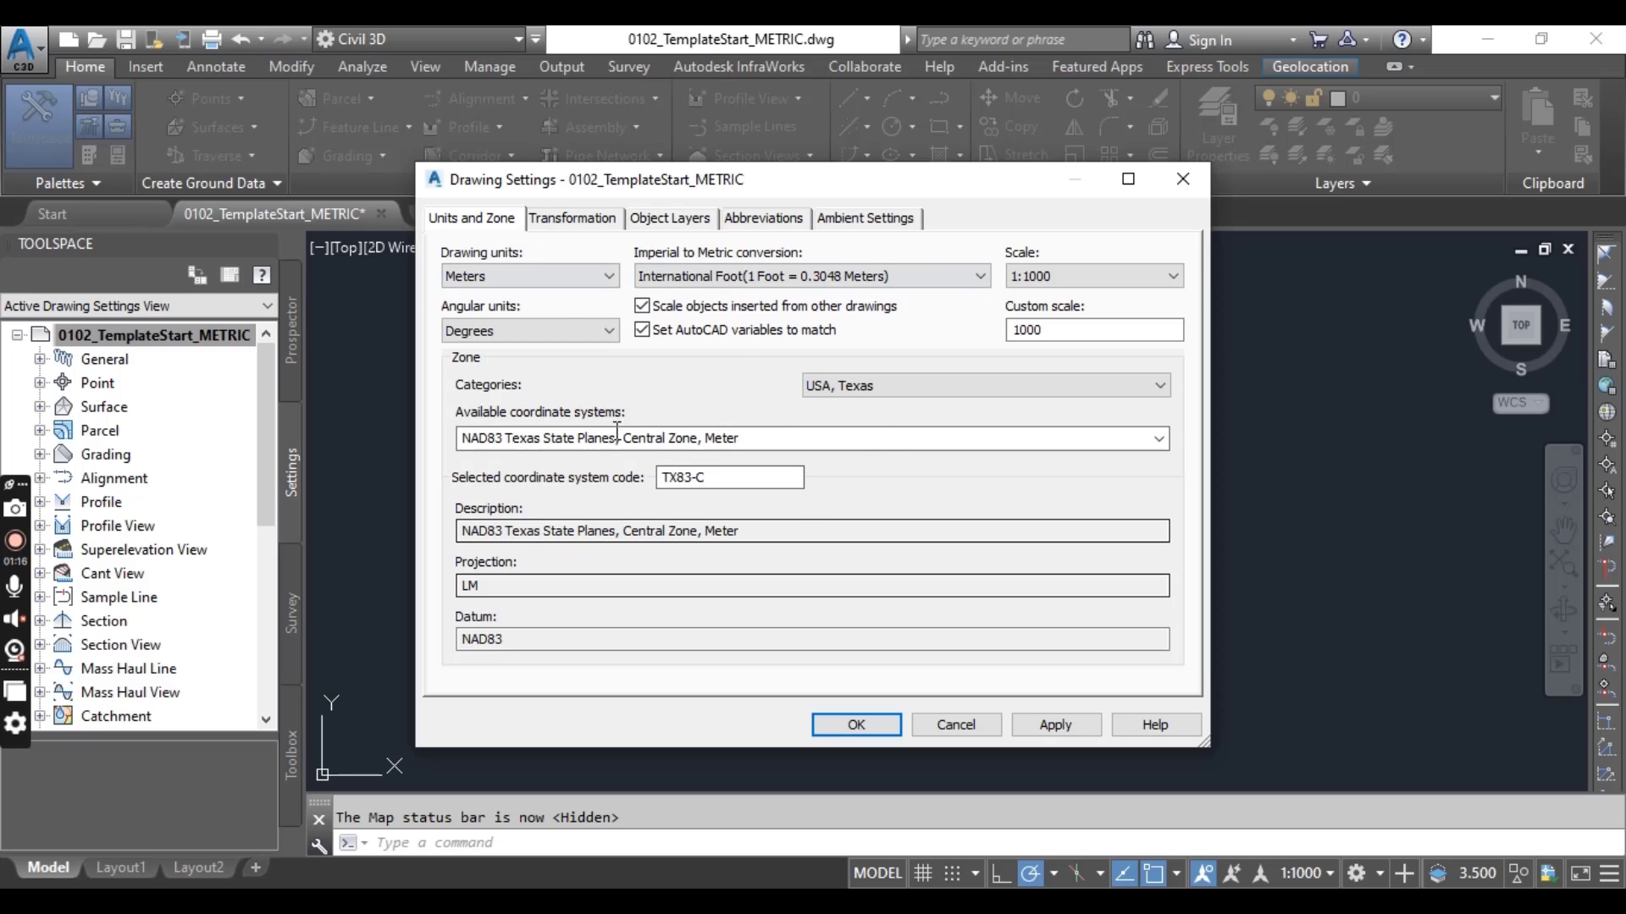
{"action": "left_click", "coordinate": [667, 219]}
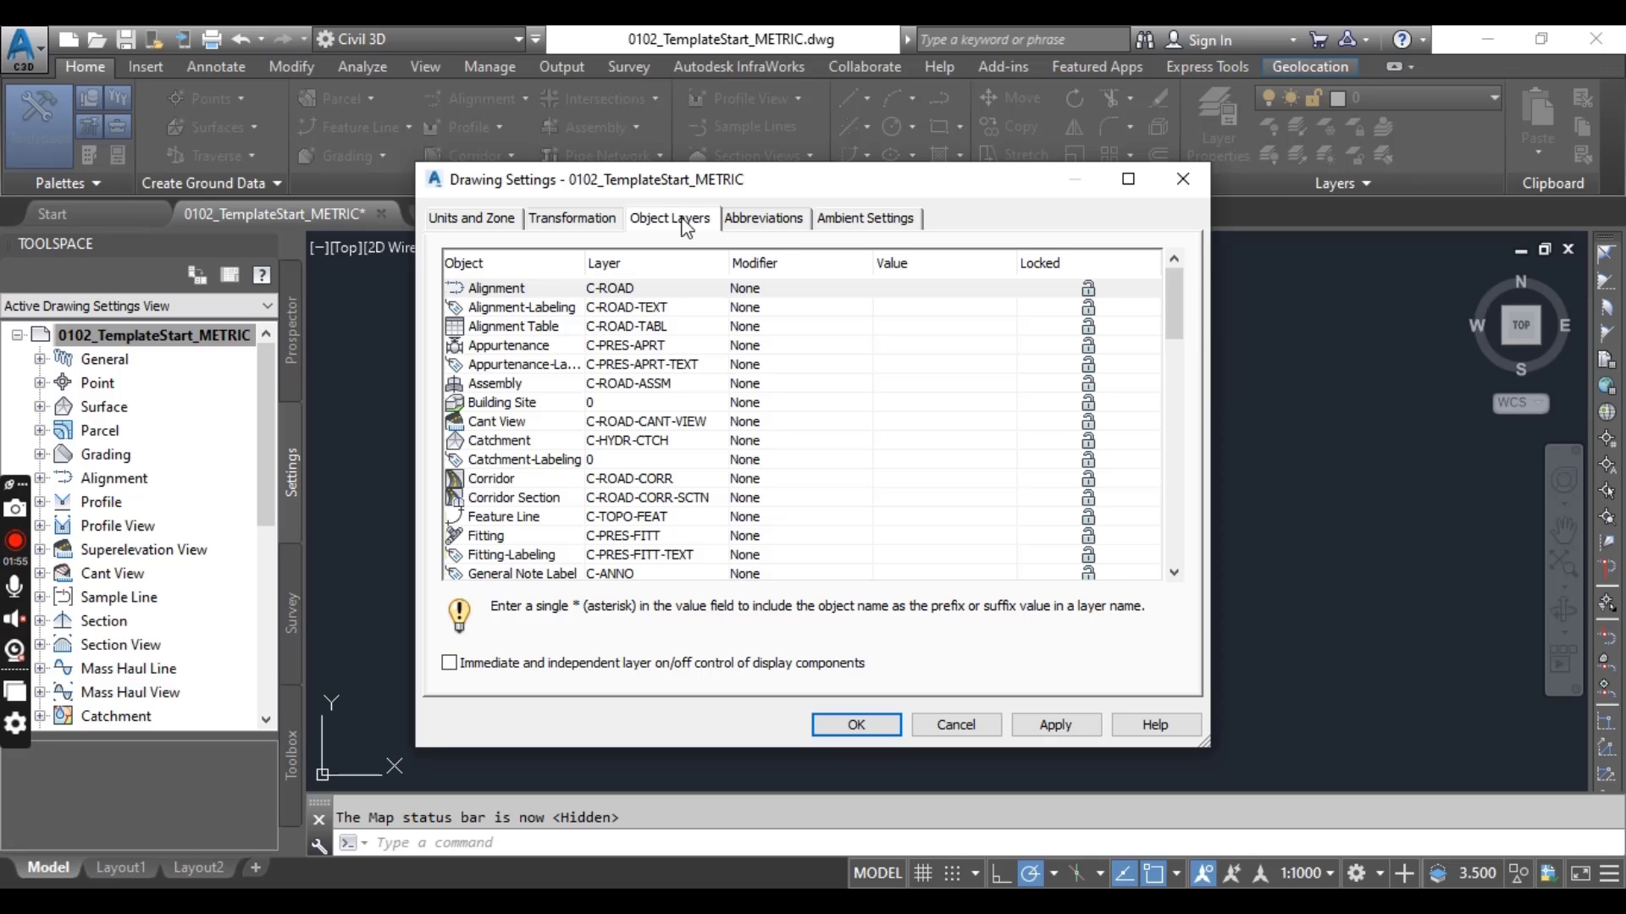
- Create a new layer named C-Road-Aline and set it as the Alignment layer
{"action": "double_click", "coordinate": [610, 289]}
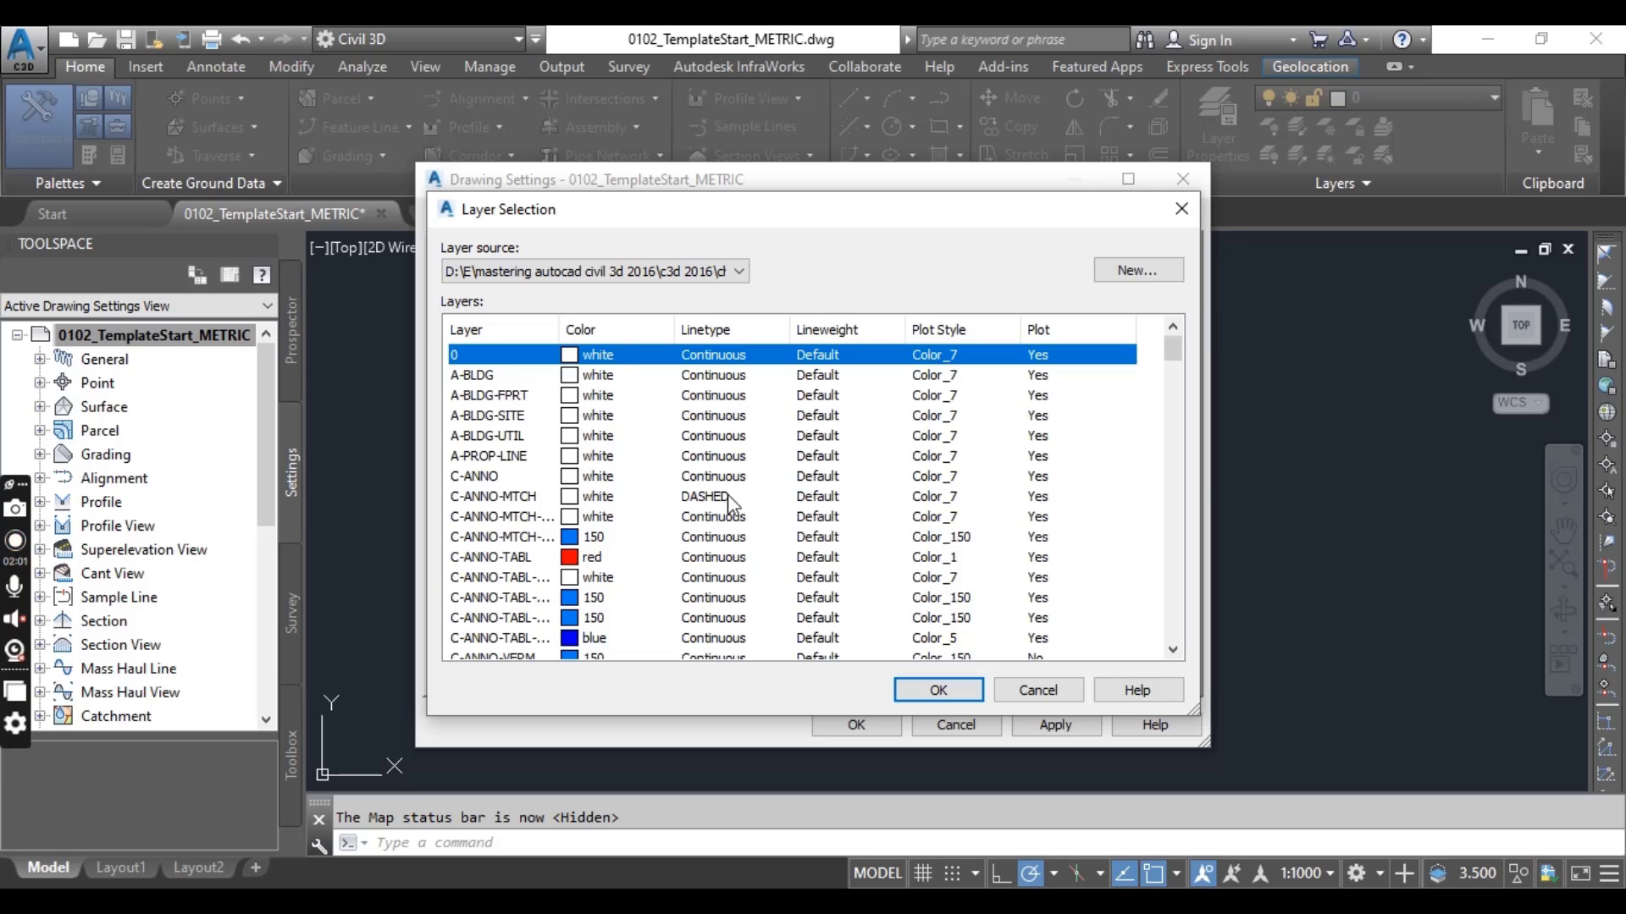
{"action": "left_click", "coordinate": [1115, 268]}
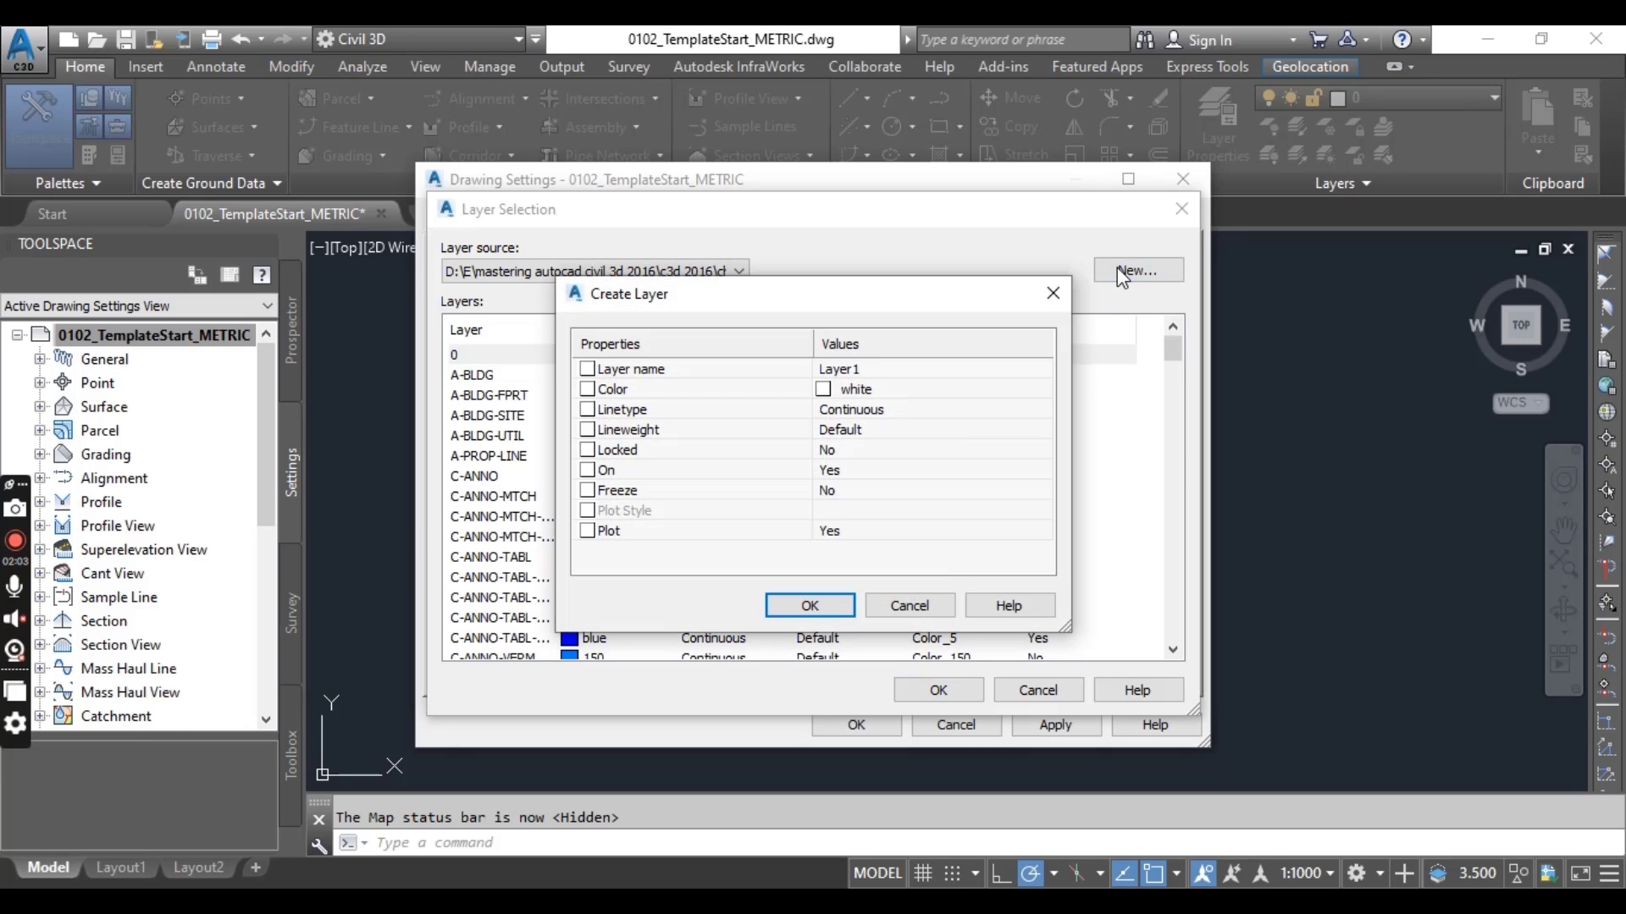
{"action": "left_click", "coordinate": [879, 369]}
{"action": "type", "text": "C-"}
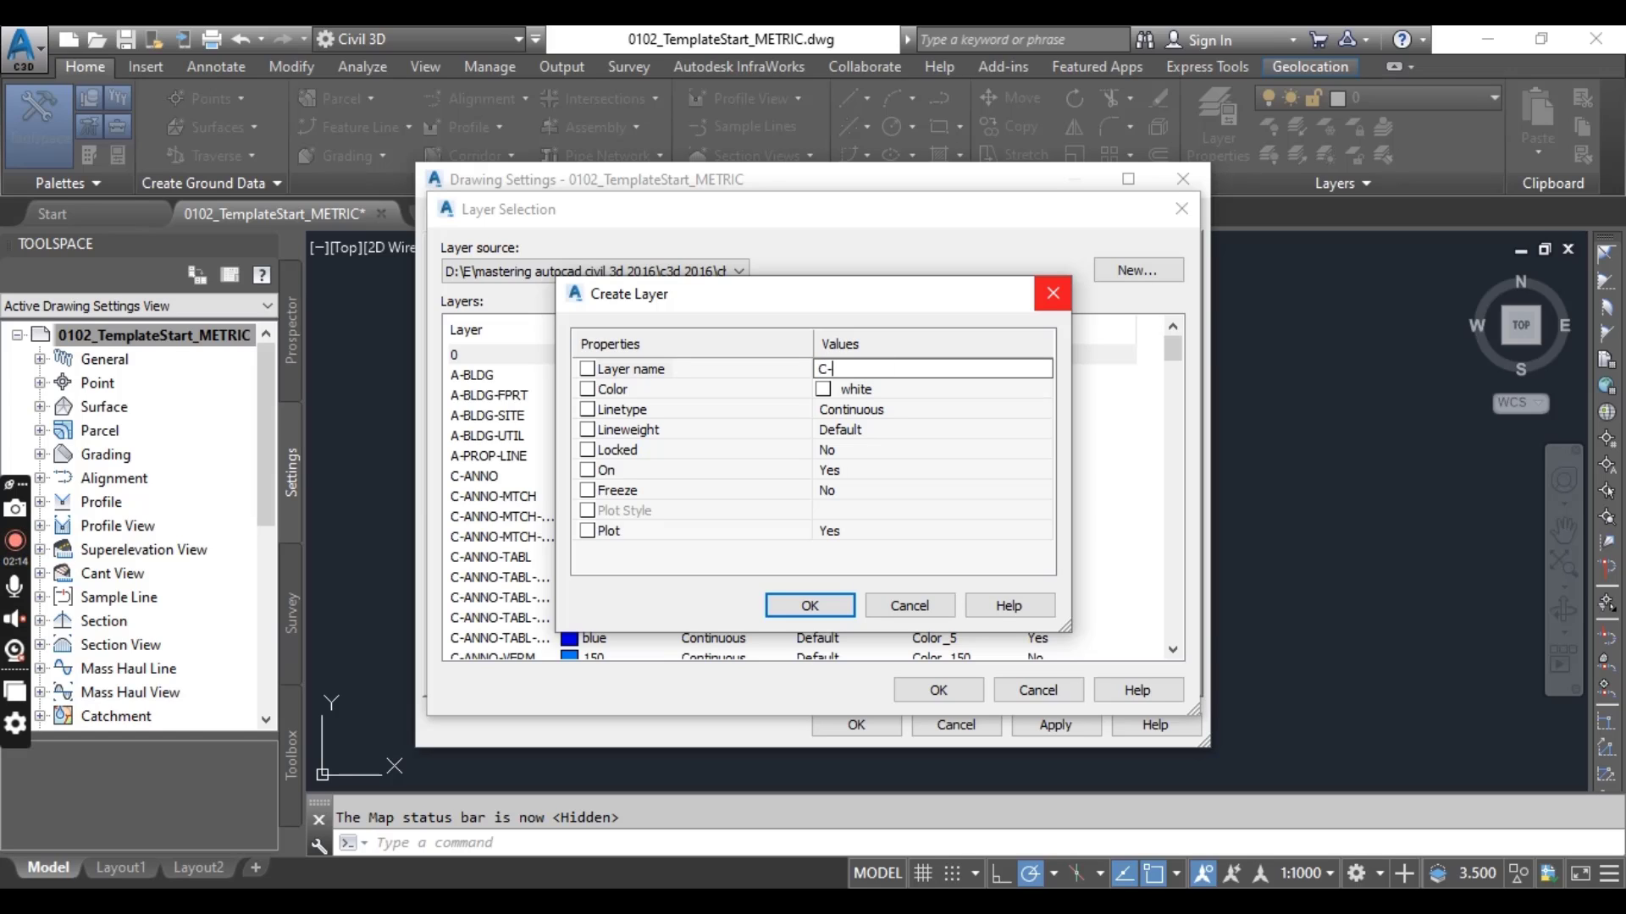
{"action": "type", "text": "Road-Aline"}
{"action": "left_click", "coordinate": [817, 607]}
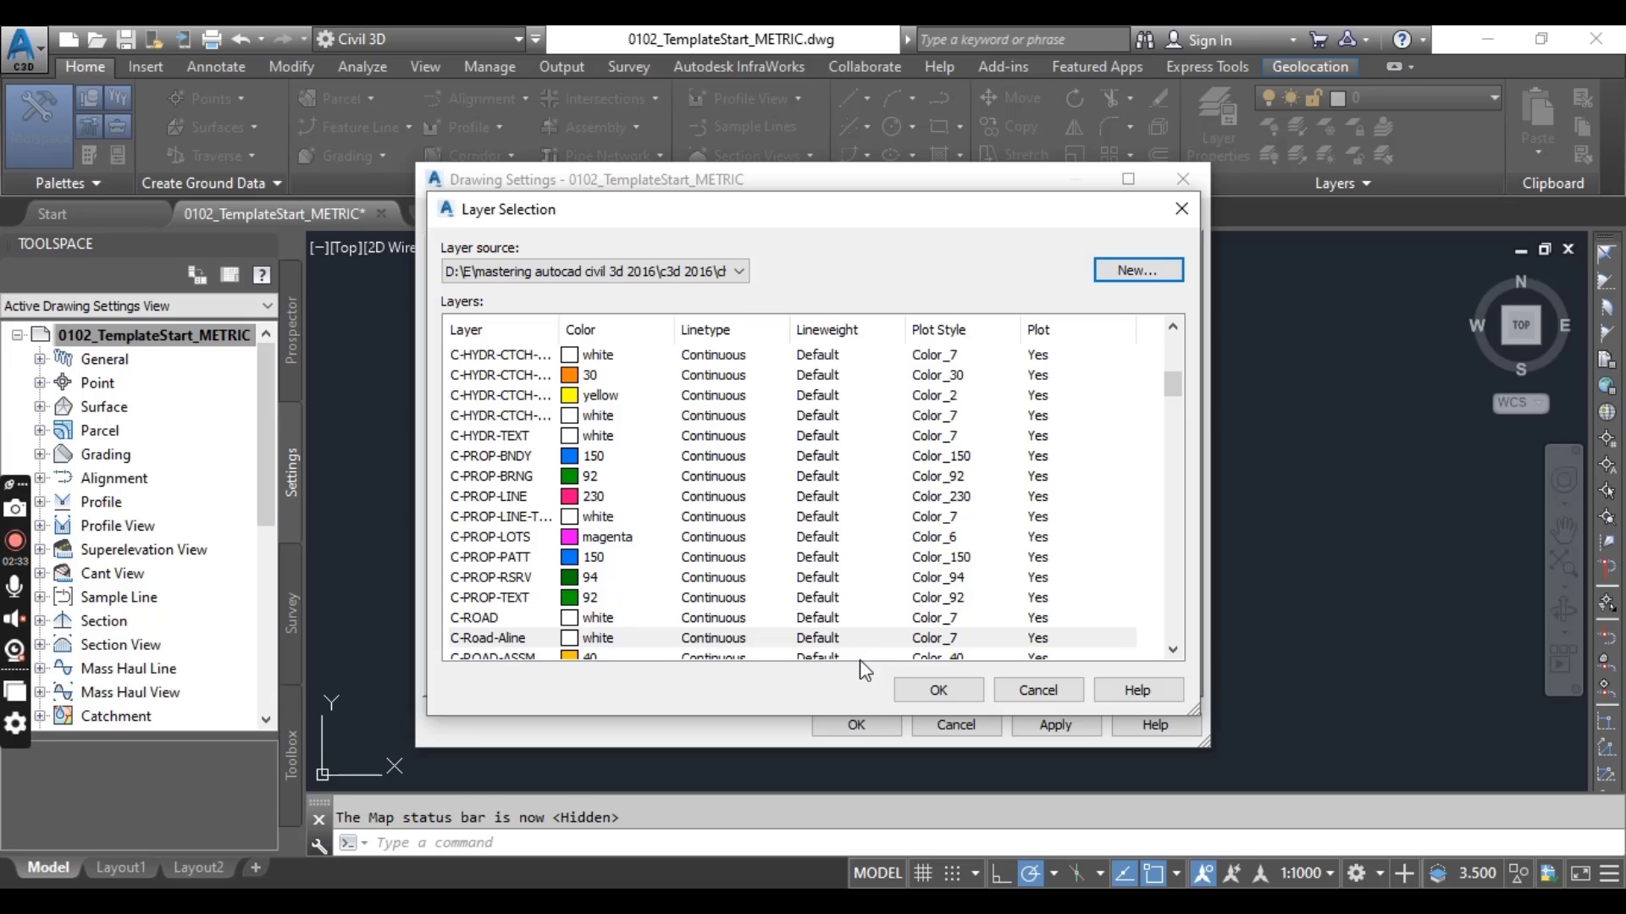
{"action": "left_click", "coordinate": [938, 690]}
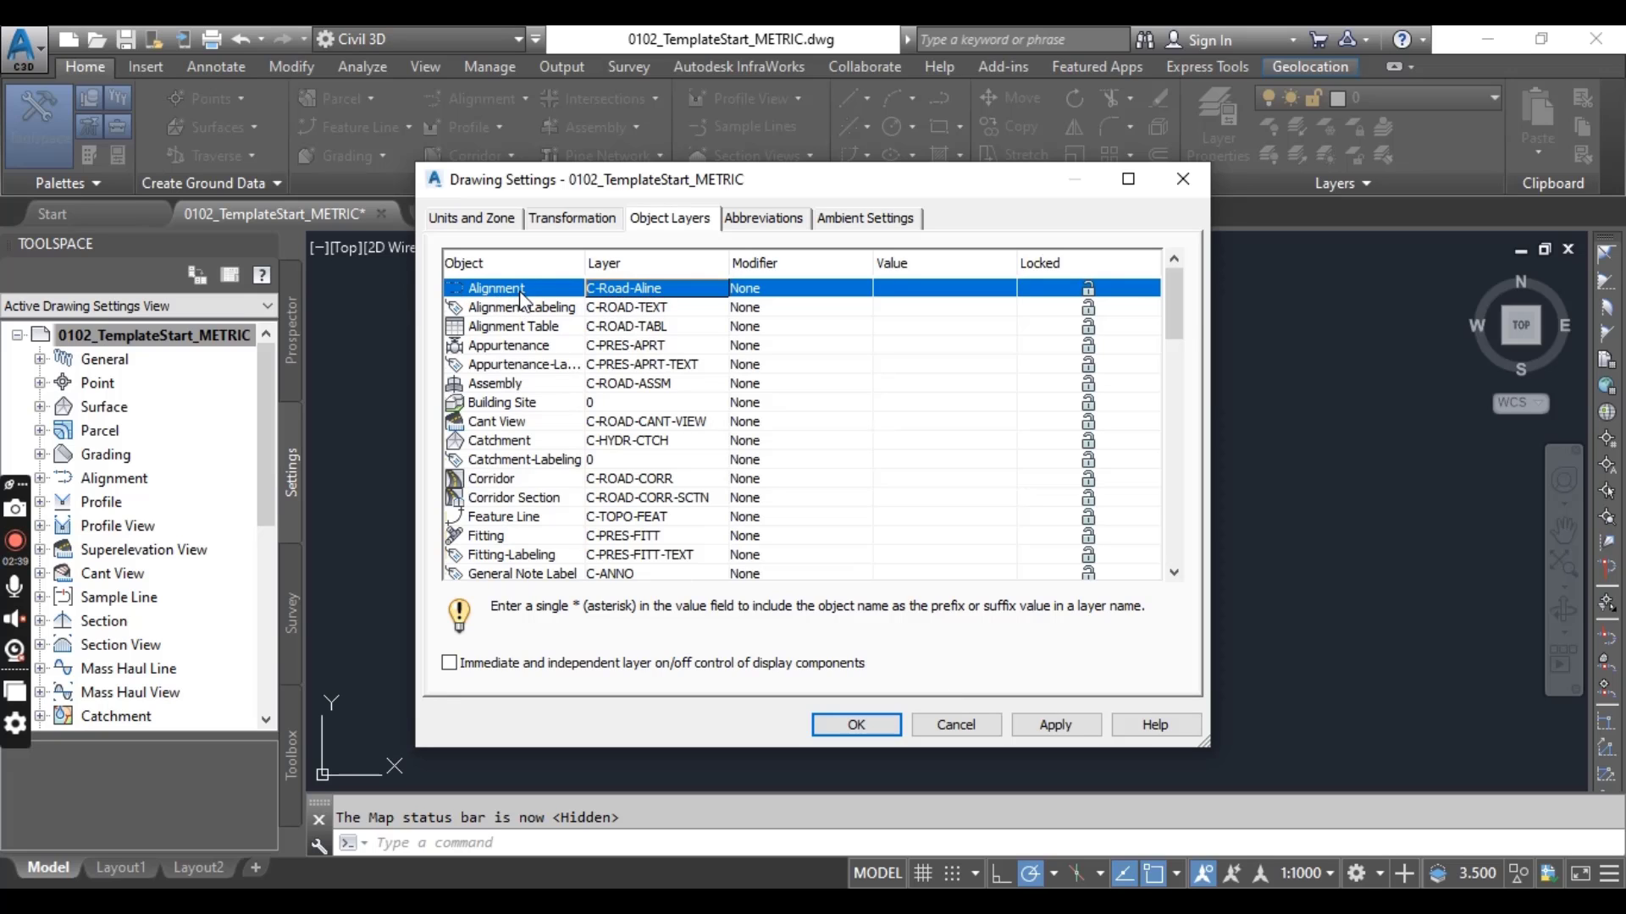
- Try creating a new A-BLDG-SITE layer for Building Site objects
{"action": "left_click", "coordinate": [504, 406]}
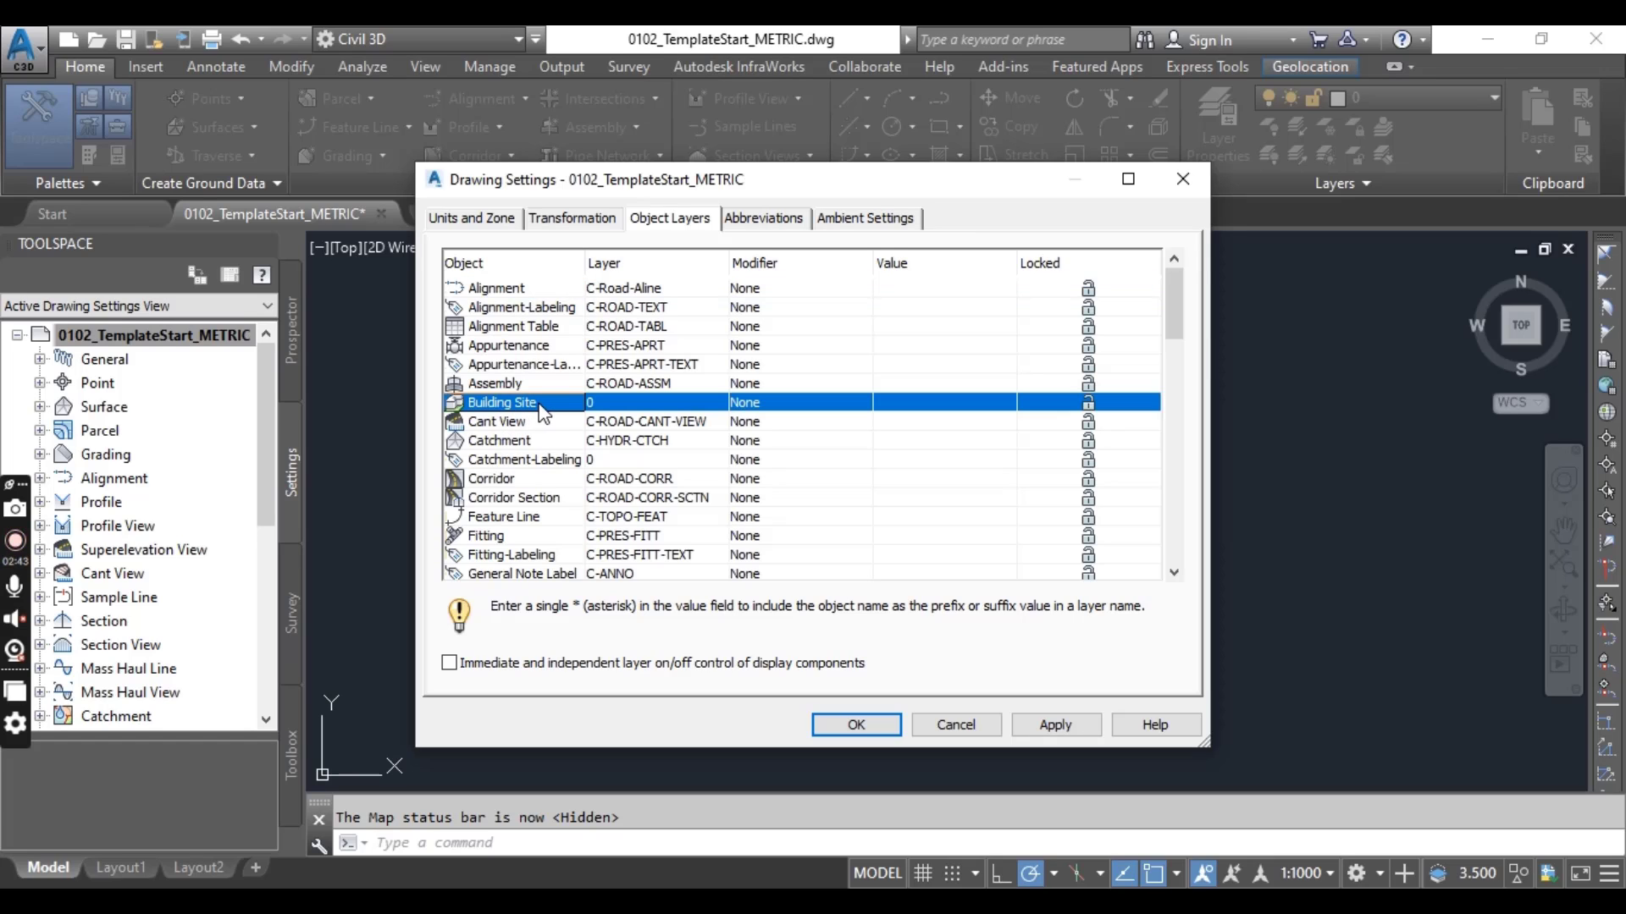
{"action": "left_click", "coordinate": [648, 414]}
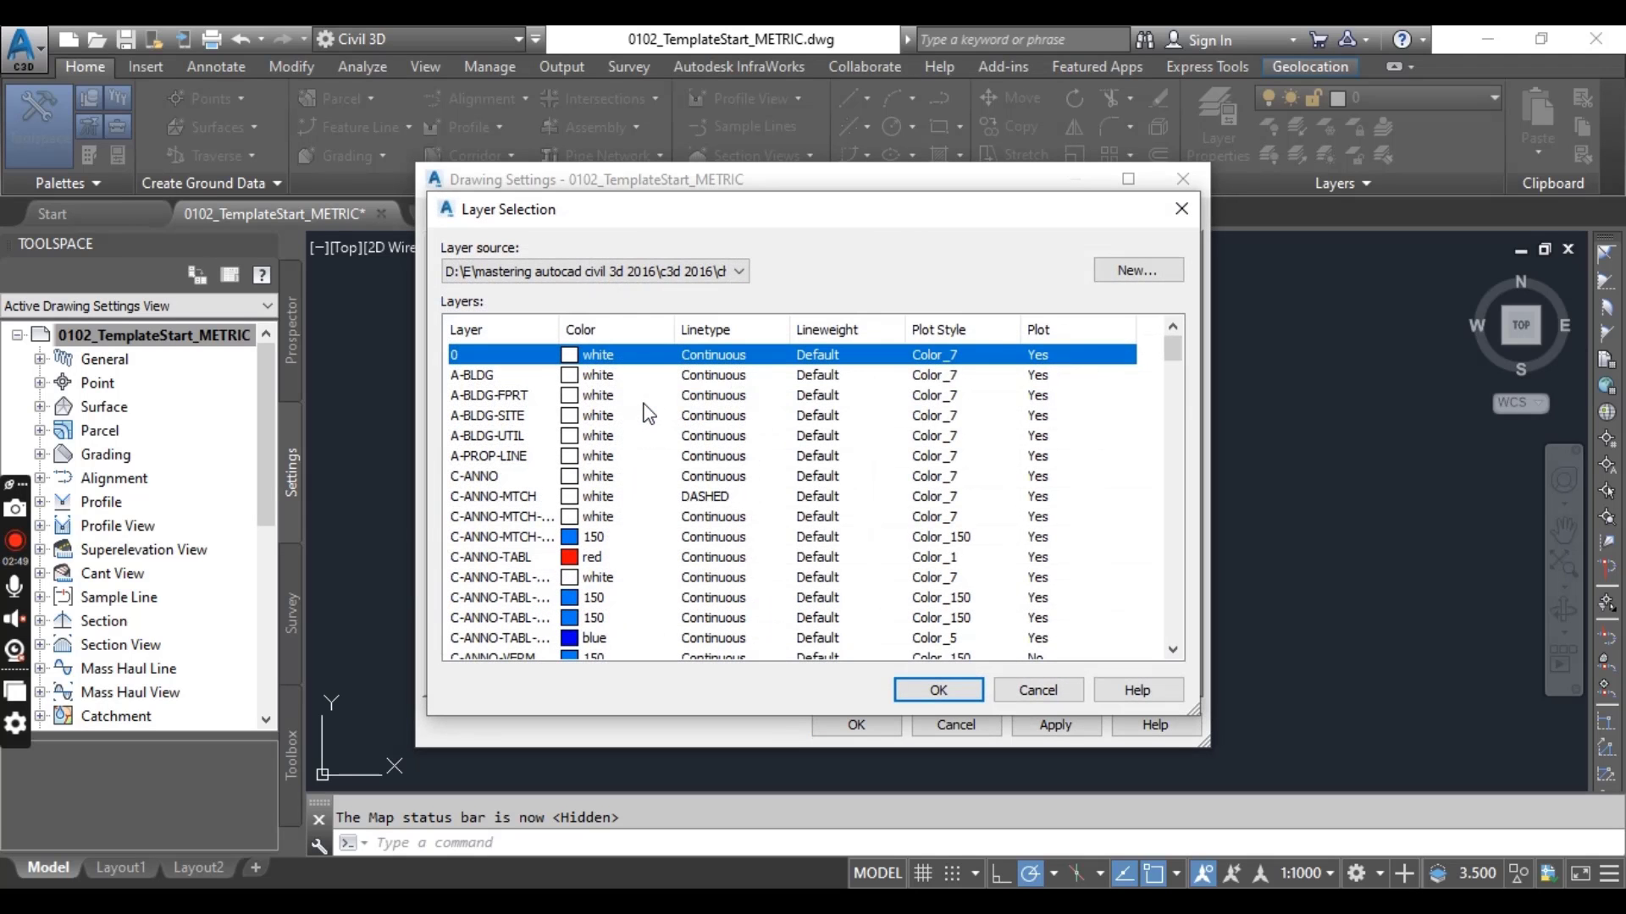
{"action": "left_click", "coordinate": [1135, 272]}
{"action": "left_click", "coordinate": [875, 369]}
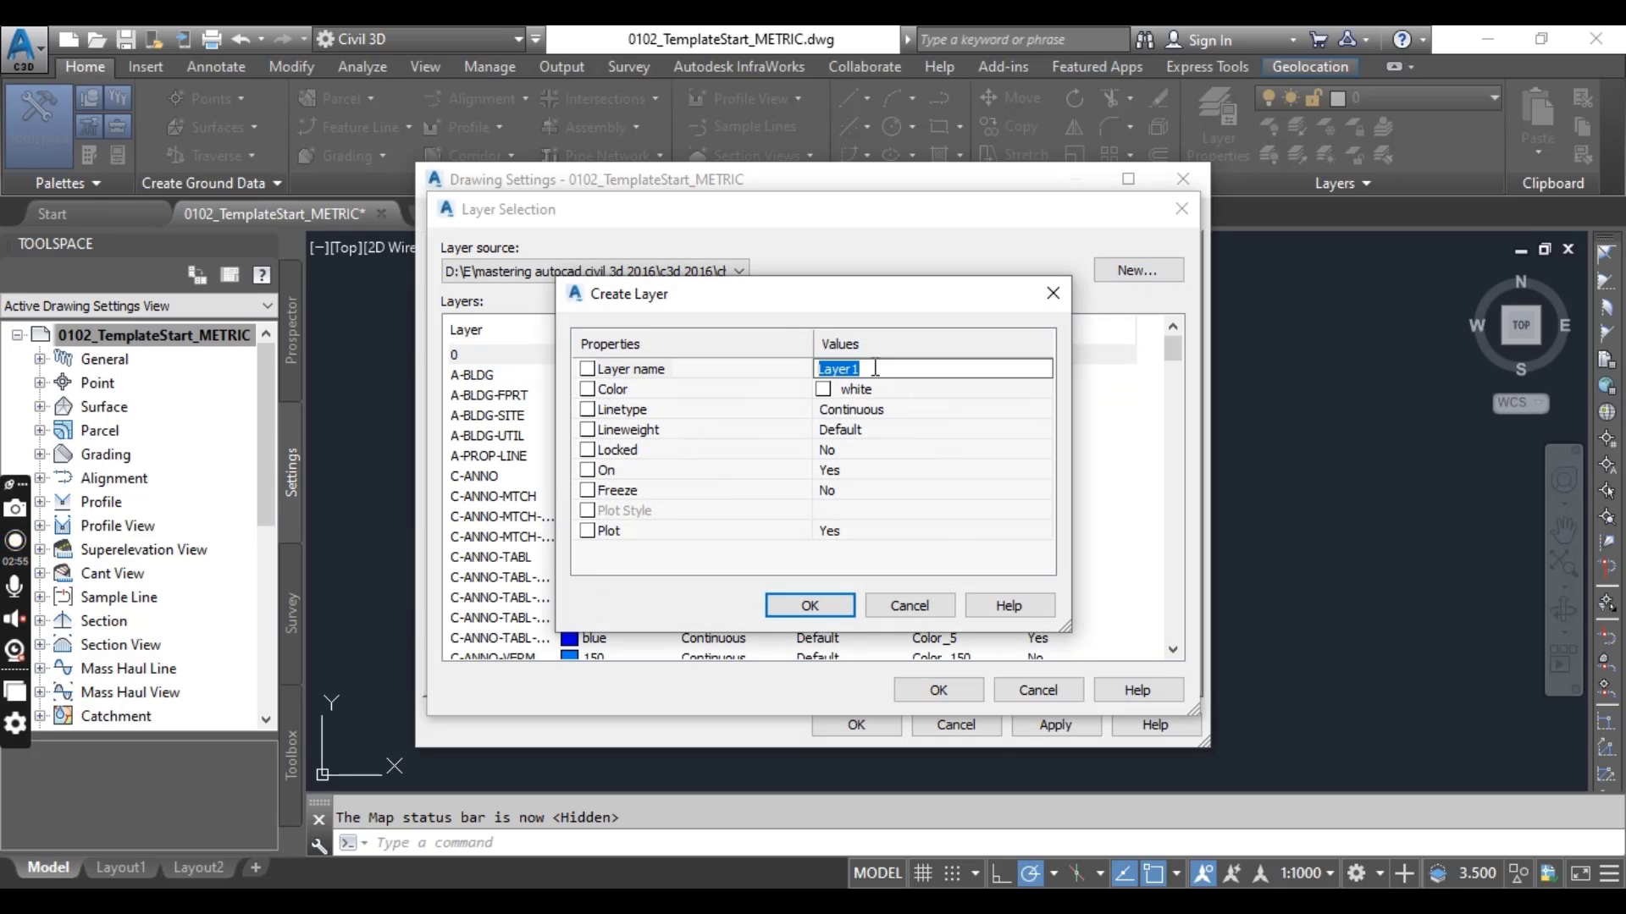
{"action": "type", "text": "A-BLDG-SITE"}
{"action": "left_click", "coordinate": [825, 606]}
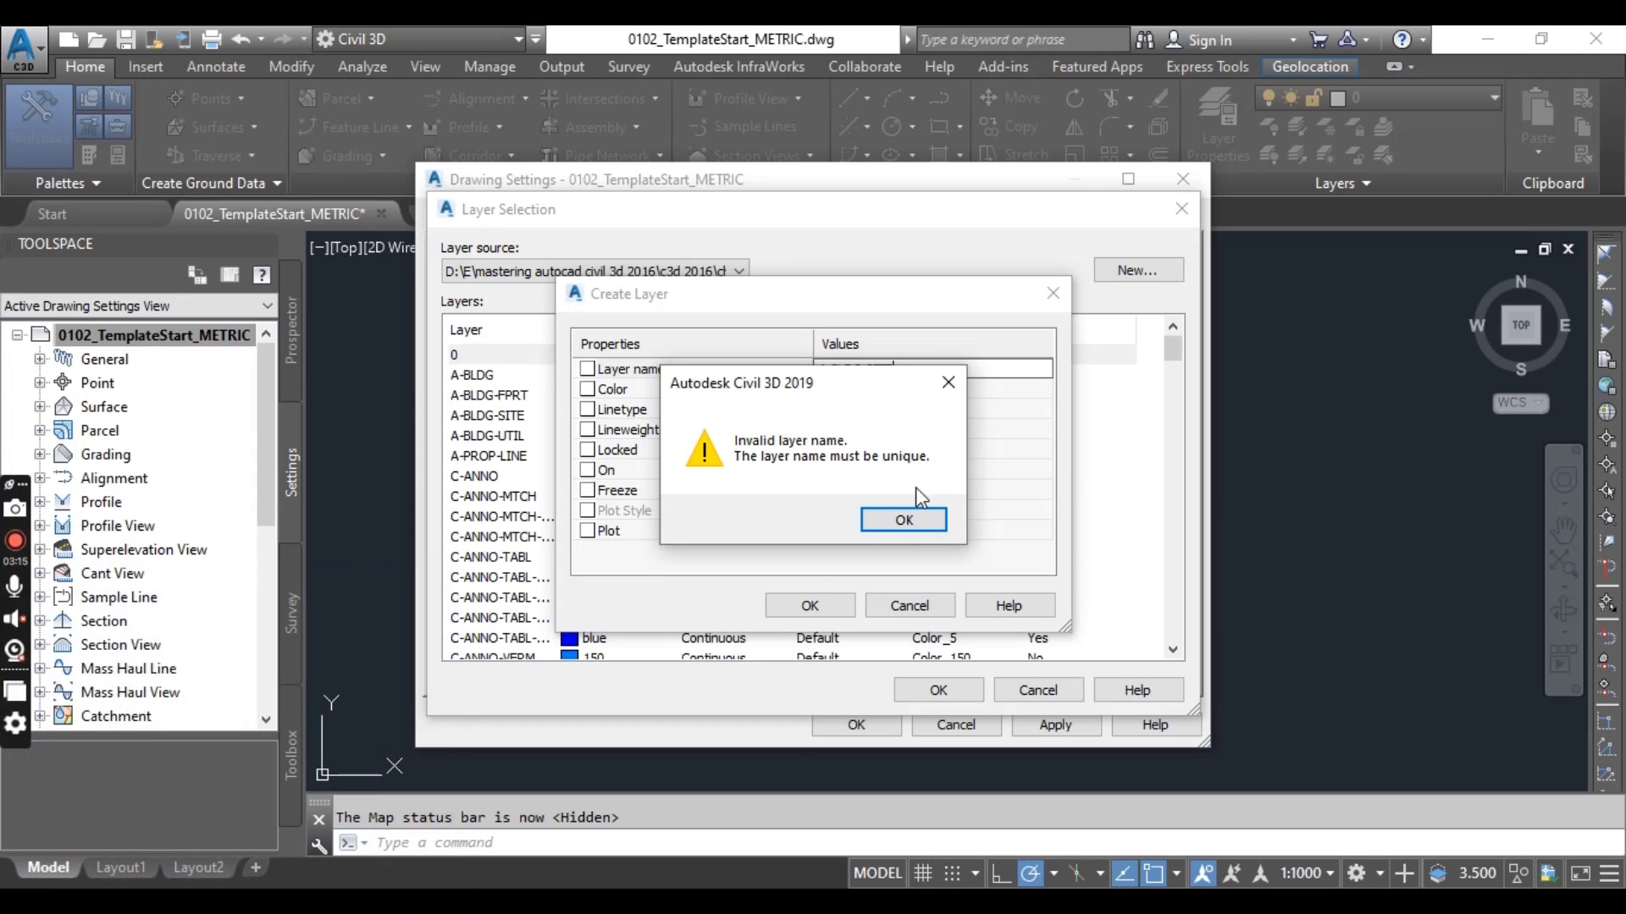
- After the duplicate-name warning, assign the existing A-BLDG-SITE layer to Building Site instead
{"action": "left_click", "coordinate": [948, 382]}
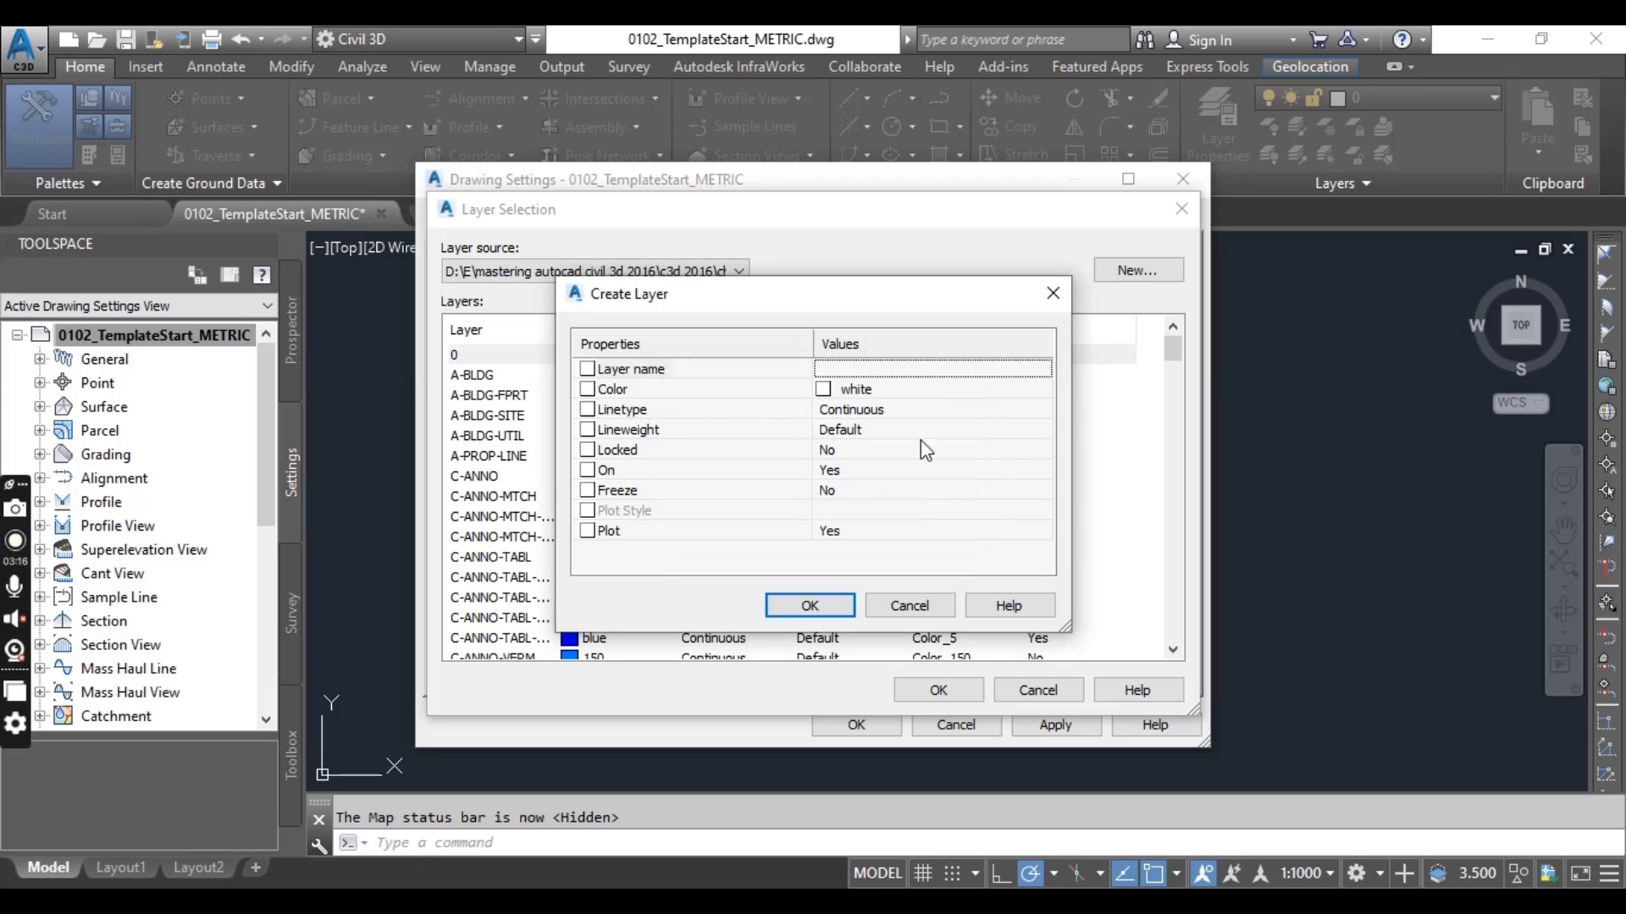
{"action": "left_click", "coordinate": [1049, 292]}
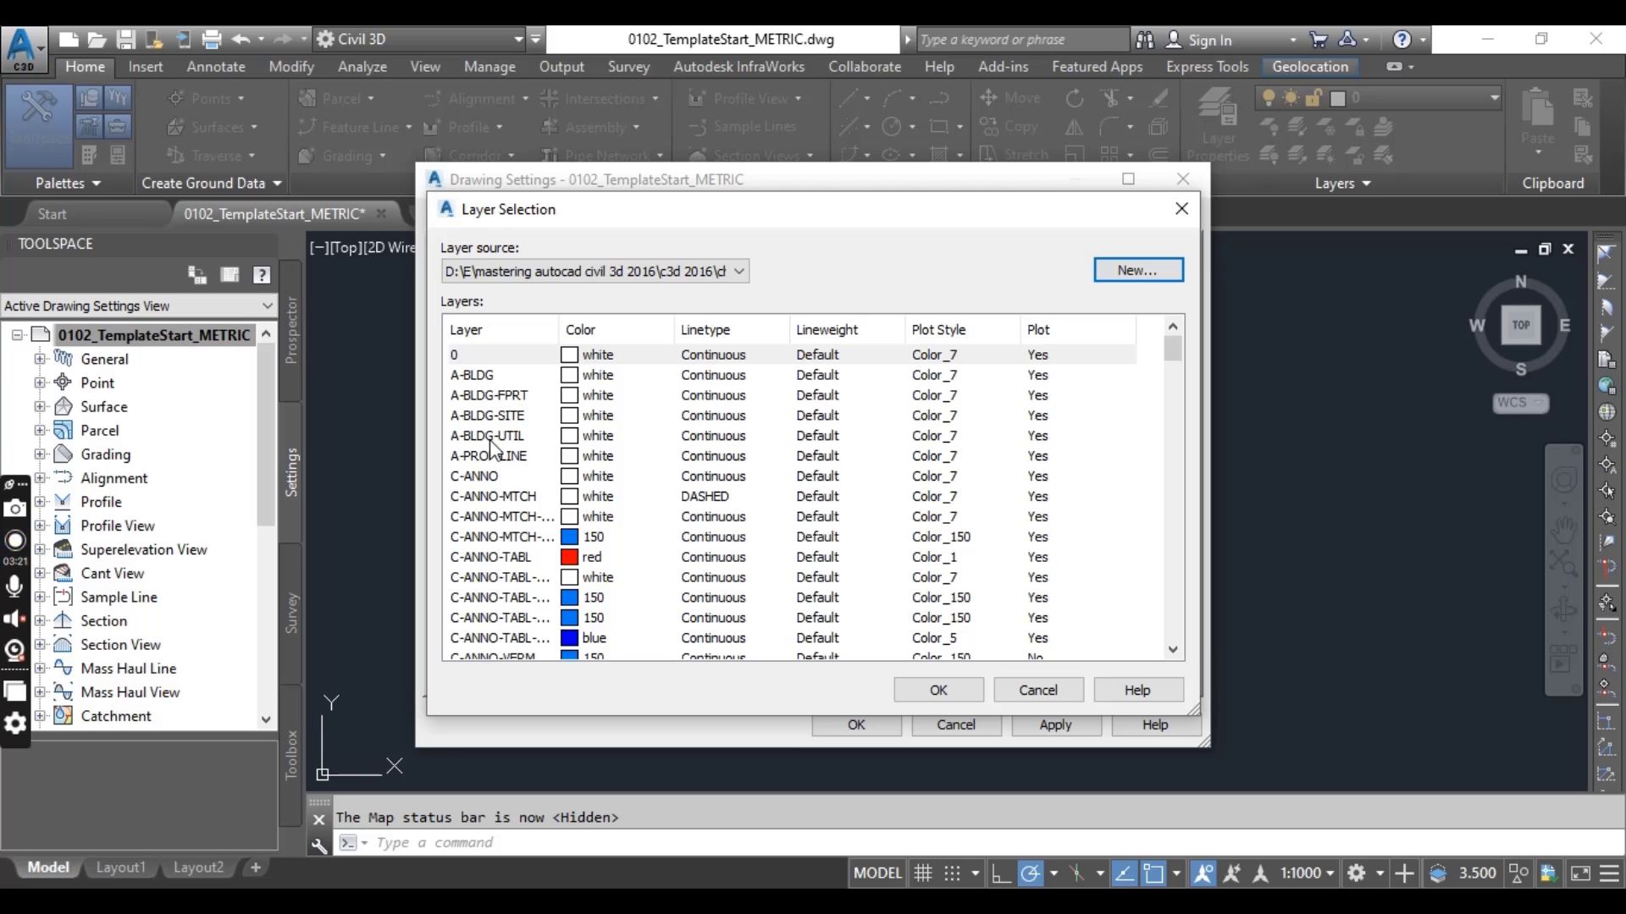
{"action": "left_click", "coordinate": [501, 417]}
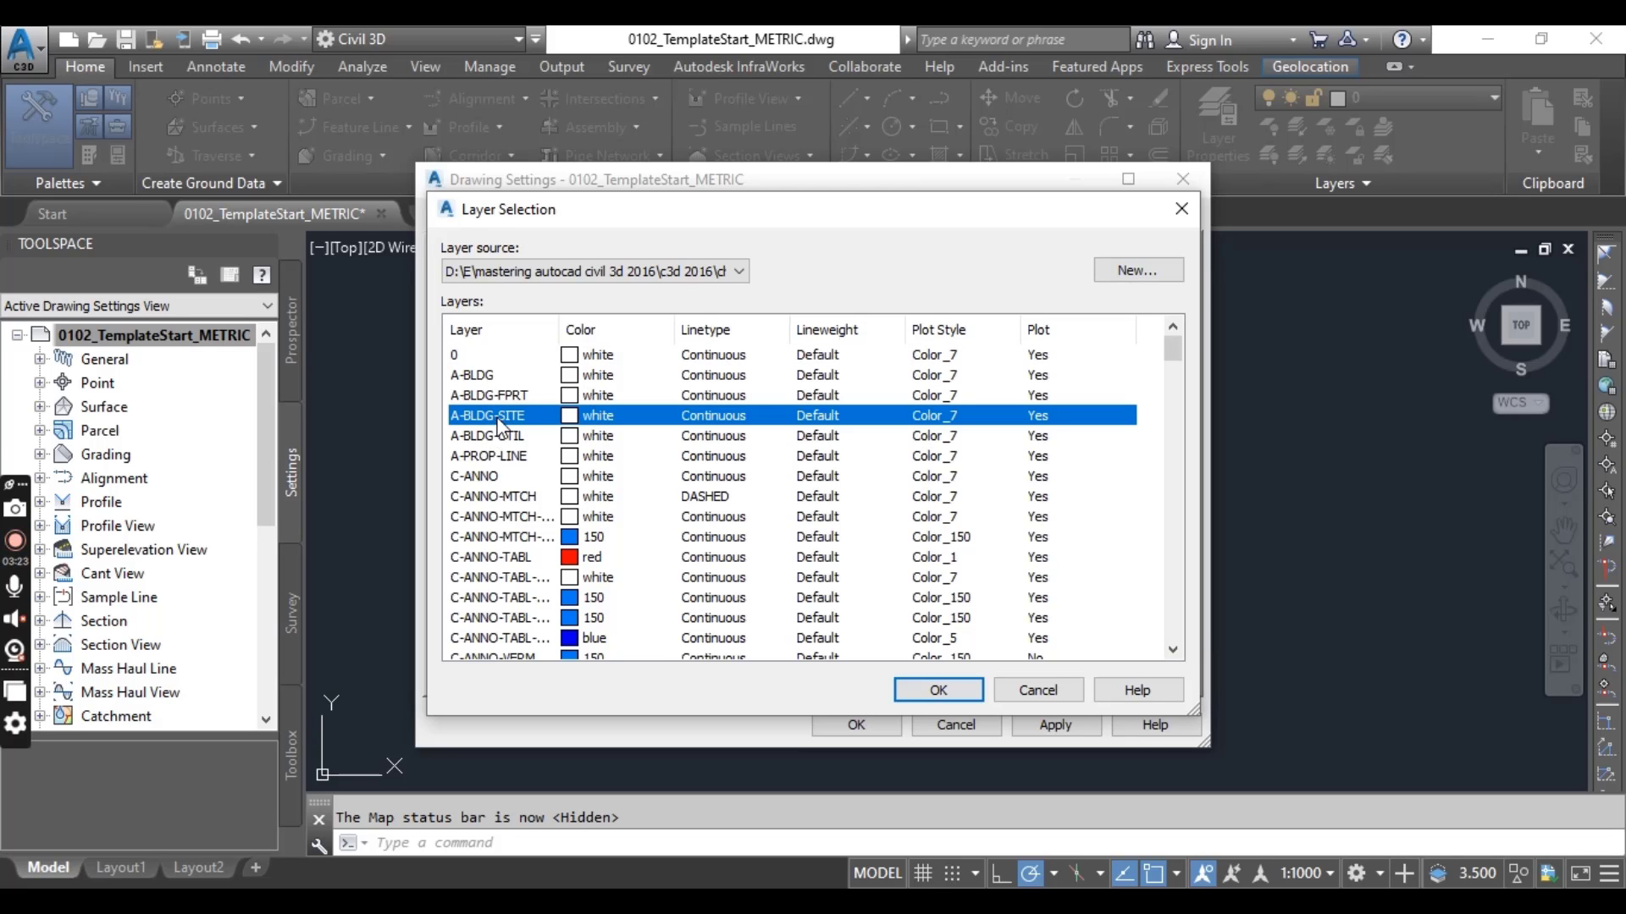
{"action": "left_click", "coordinate": [957, 692]}
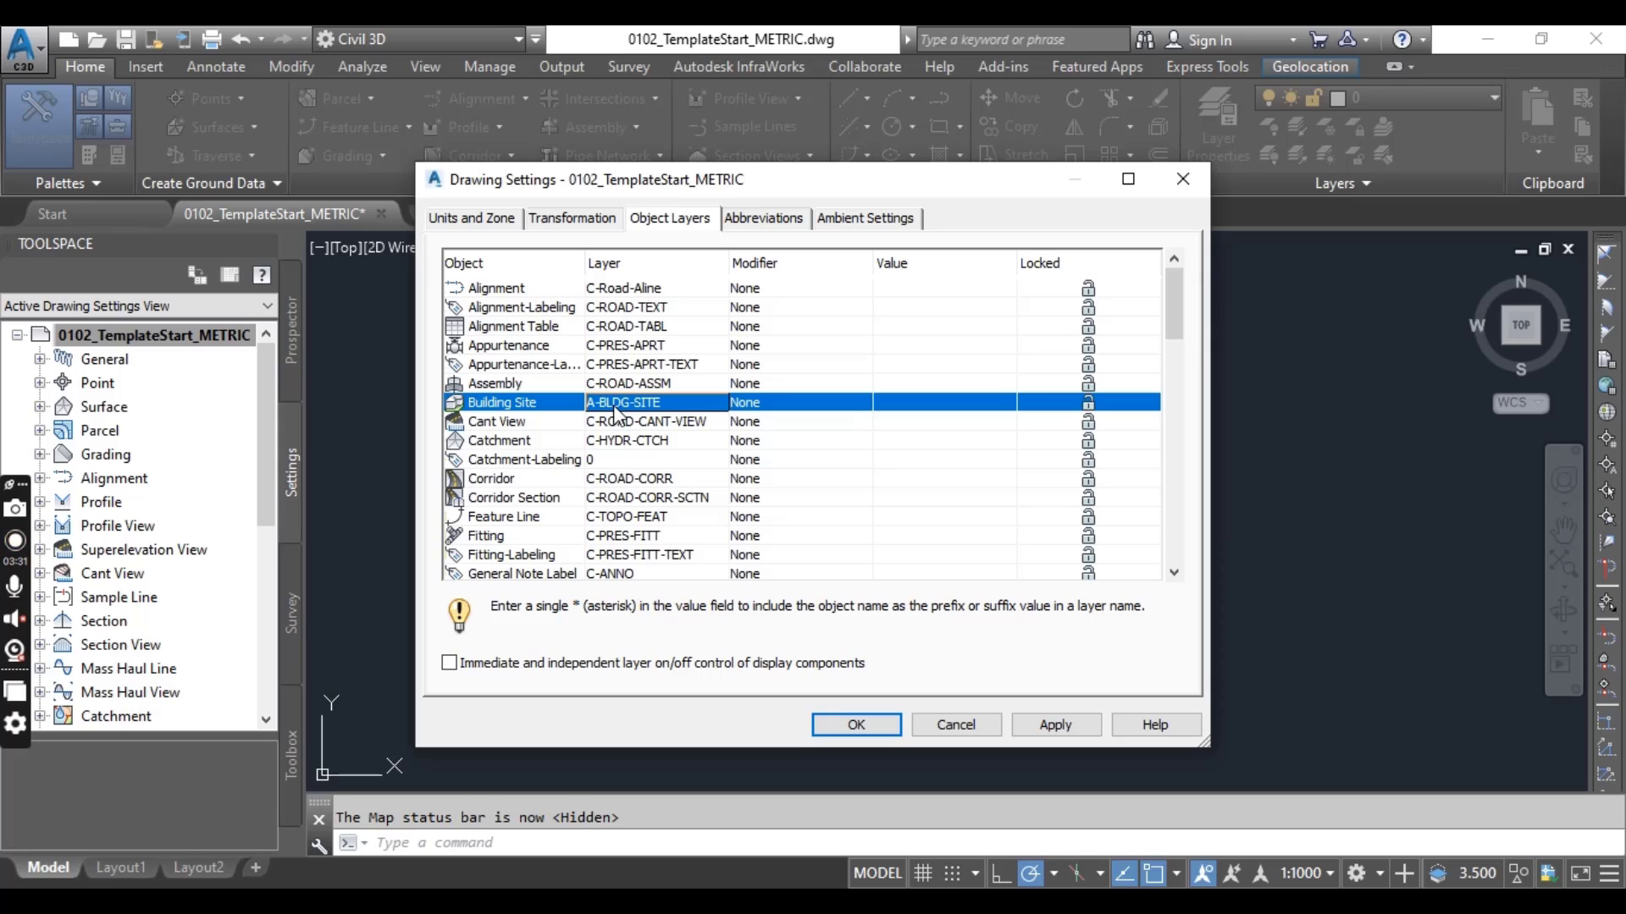
- Give Catchment layer 0, then reopen its layer list and browse down from A-BLDG
{"action": "left_click", "coordinate": [513, 444]}
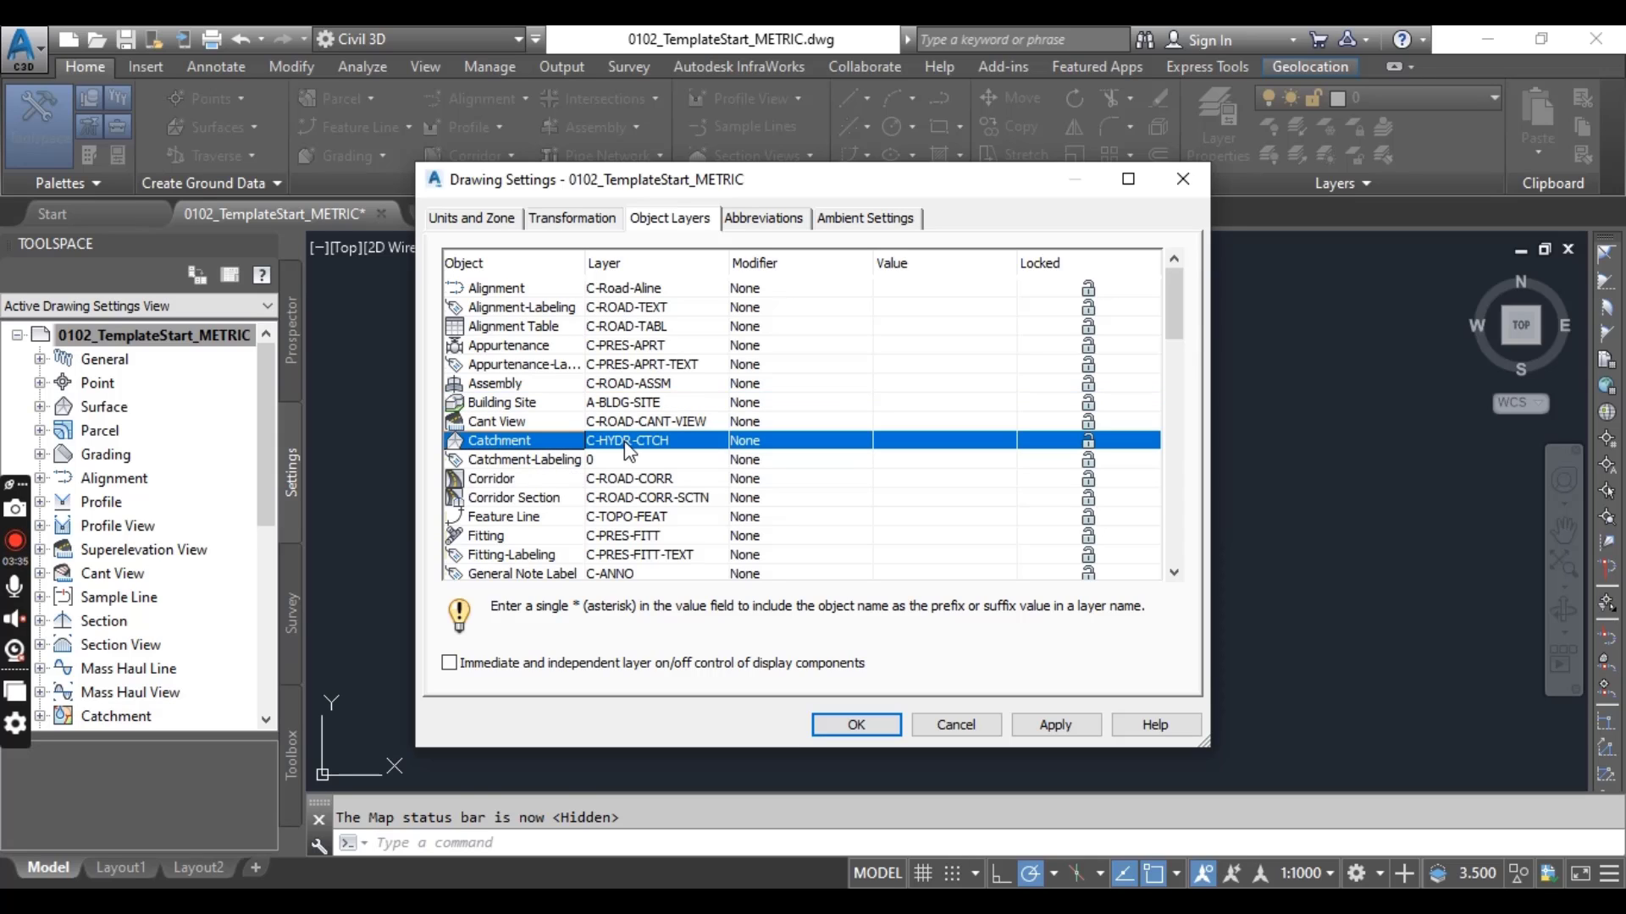
{"action": "left_click", "coordinate": [636, 445]}
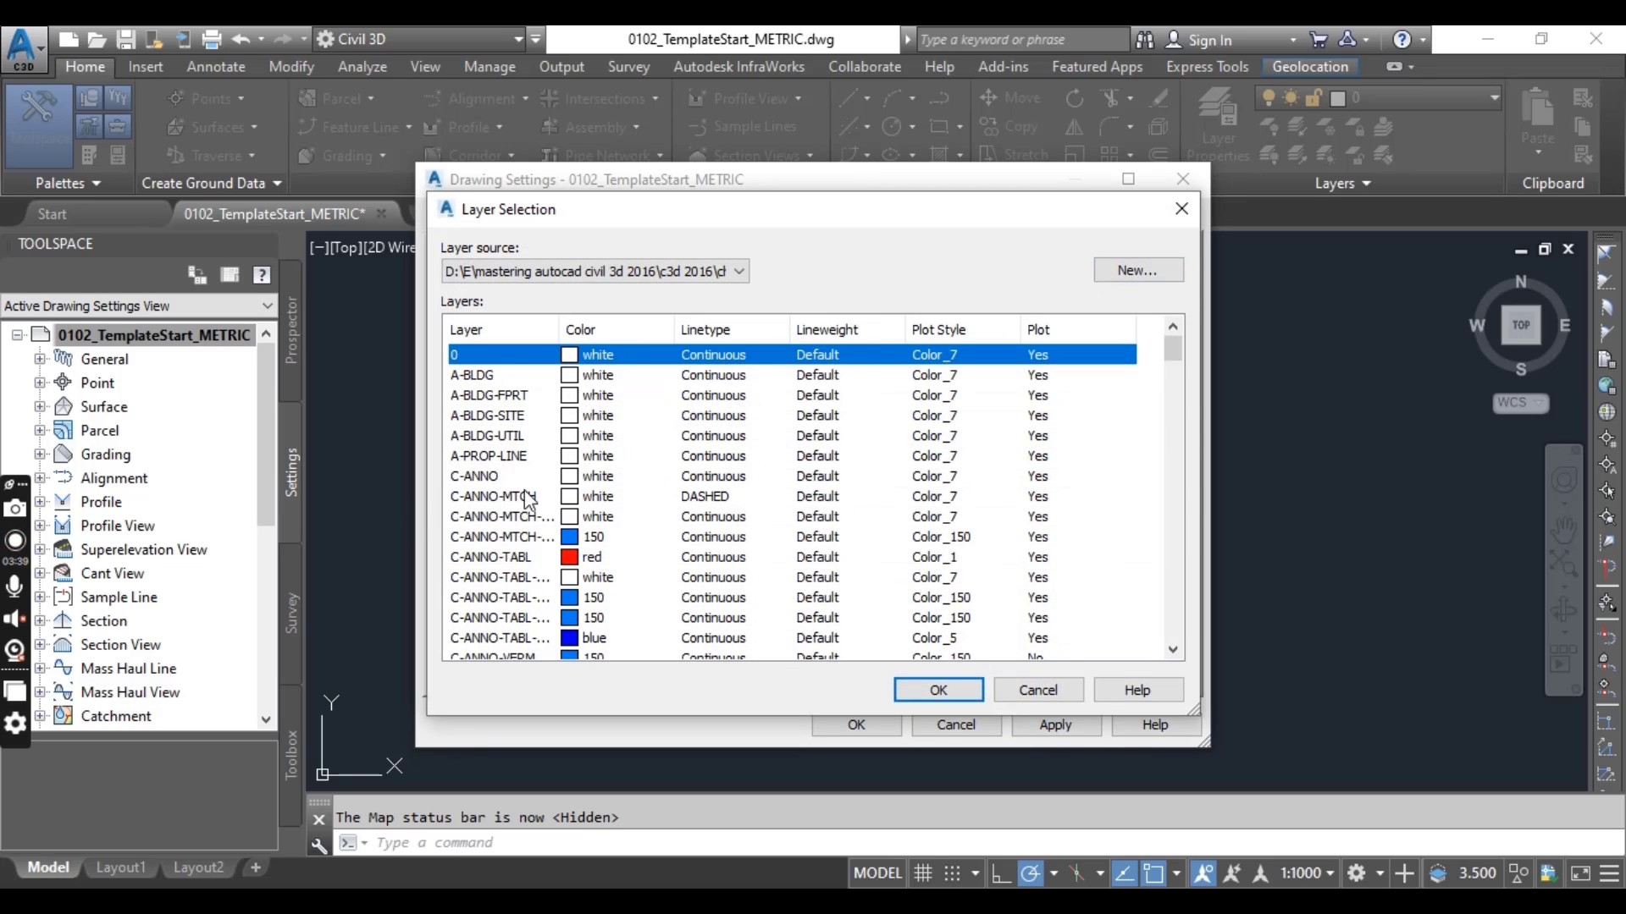
{"action": "left_click", "coordinate": [937, 690]}
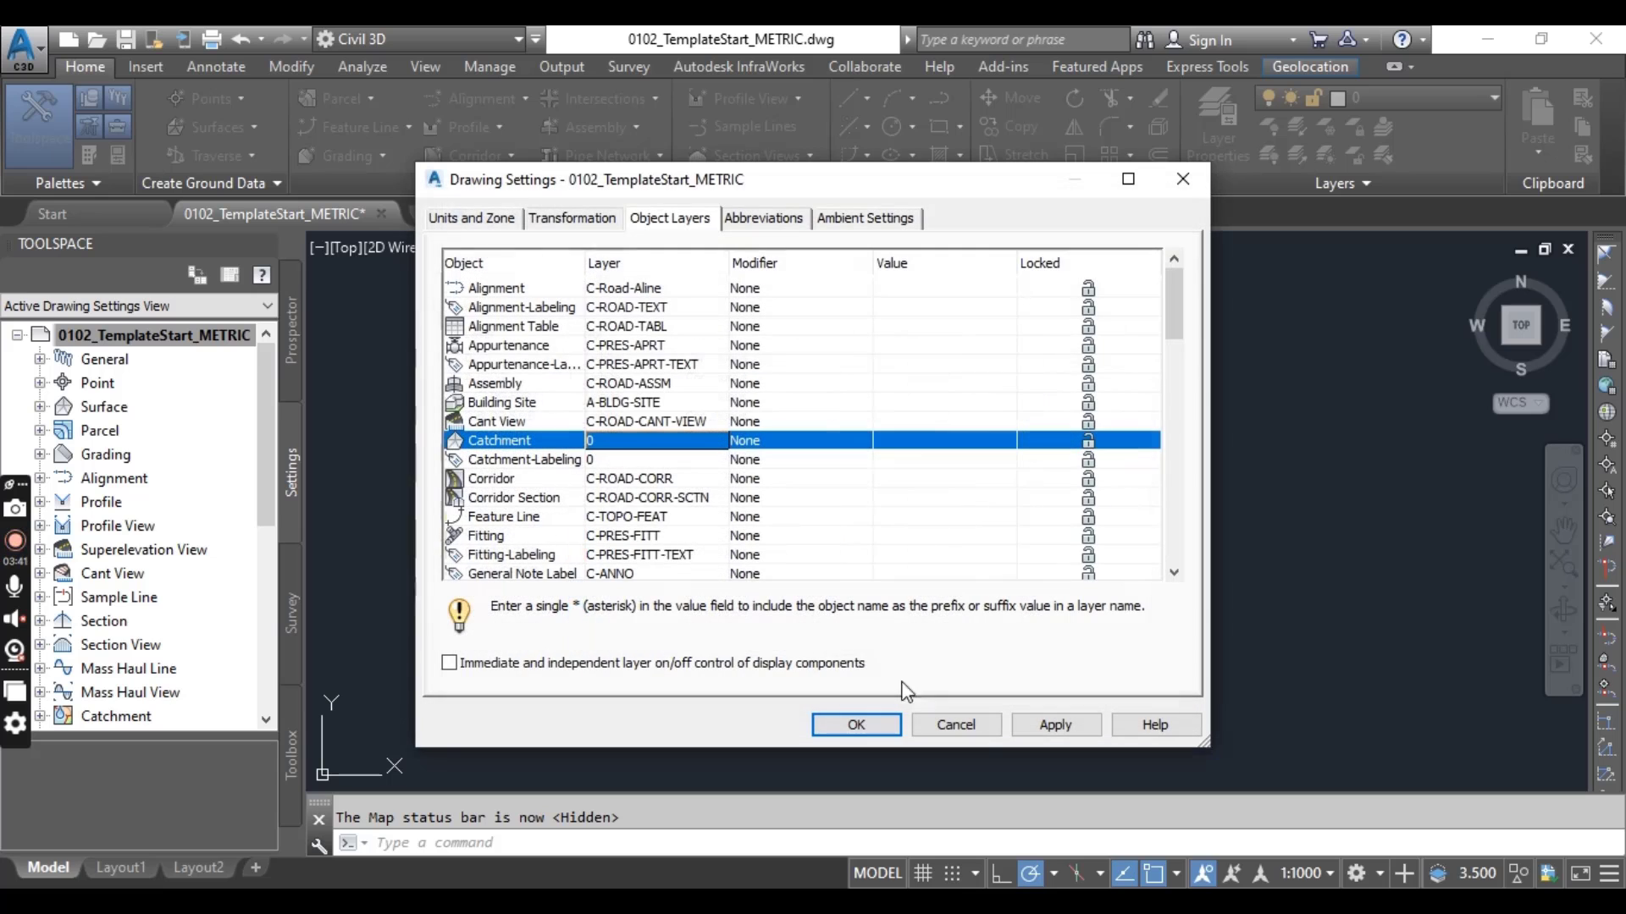
{"action": "left_click", "coordinate": [608, 443]}
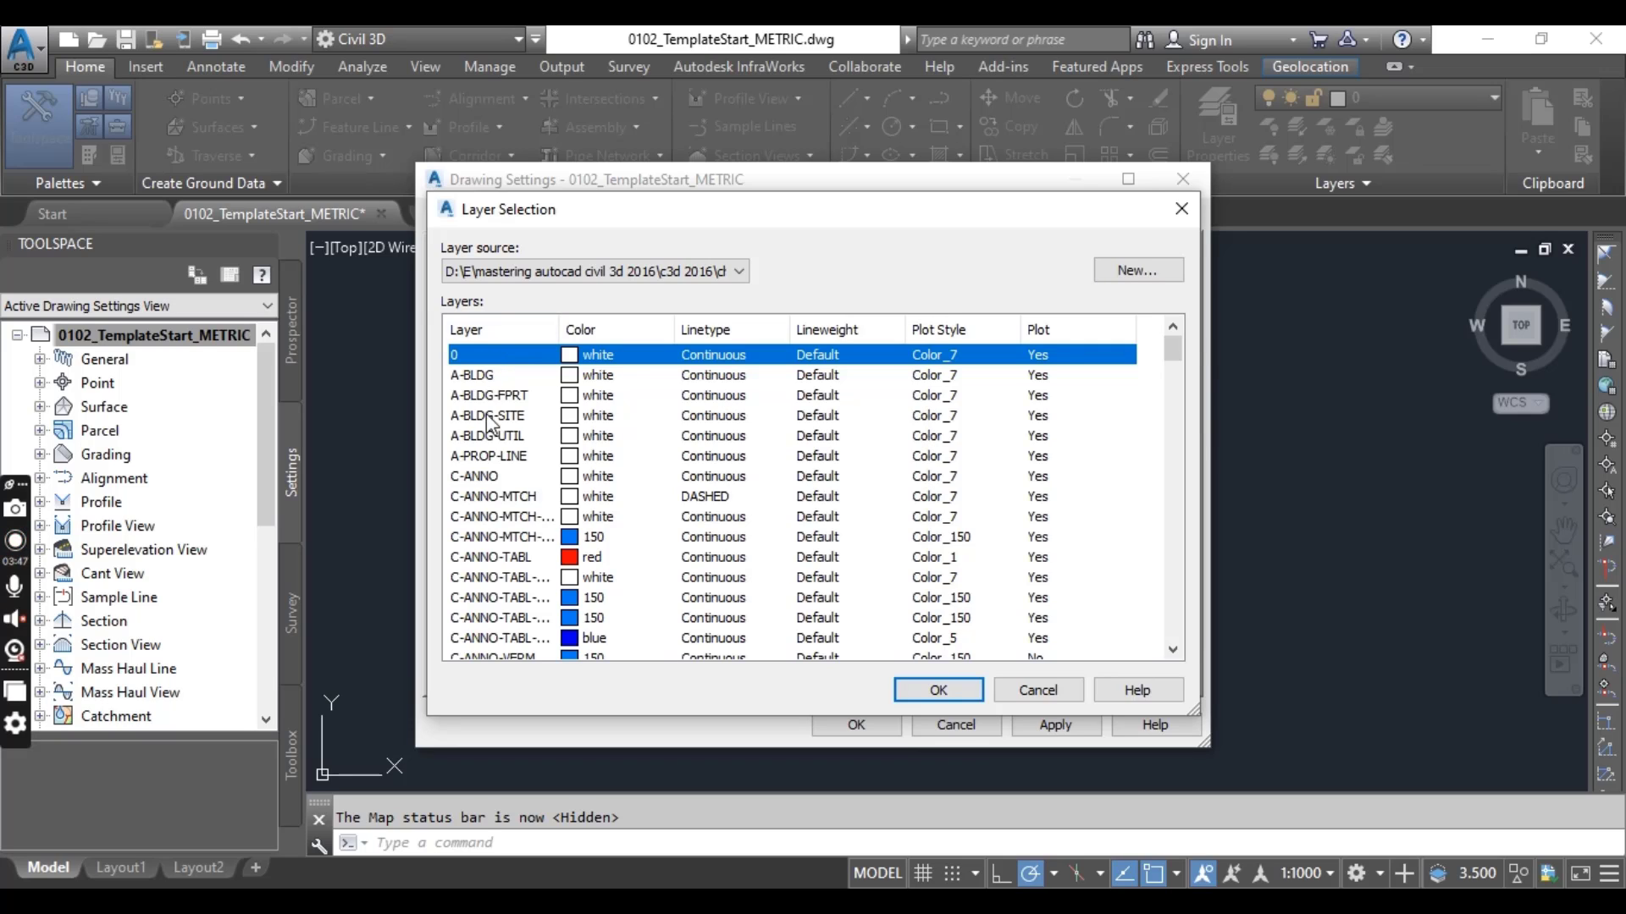
{"action": "left_click", "coordinate": [475, 375]}
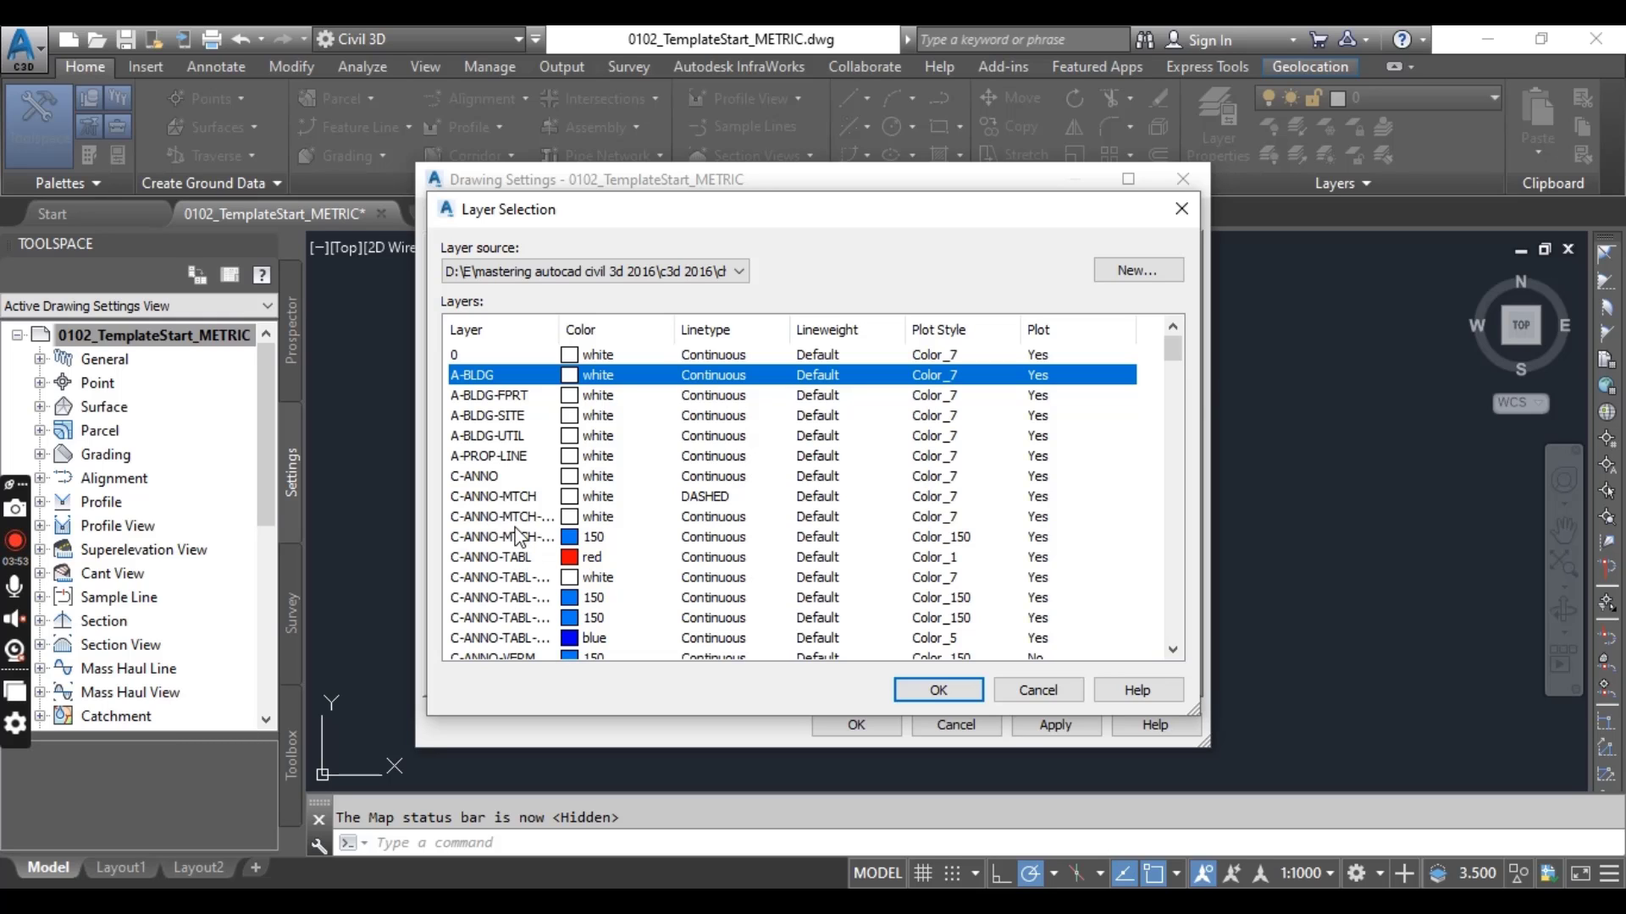
{"action": "scroll", "coordinate": [511, 518], "scroll_direction": "down", "scroll_amount": 2}
{"action": "scroll", "coordinate": [511, 519], "scroll_direction": "down", "scroll_amount": 10}
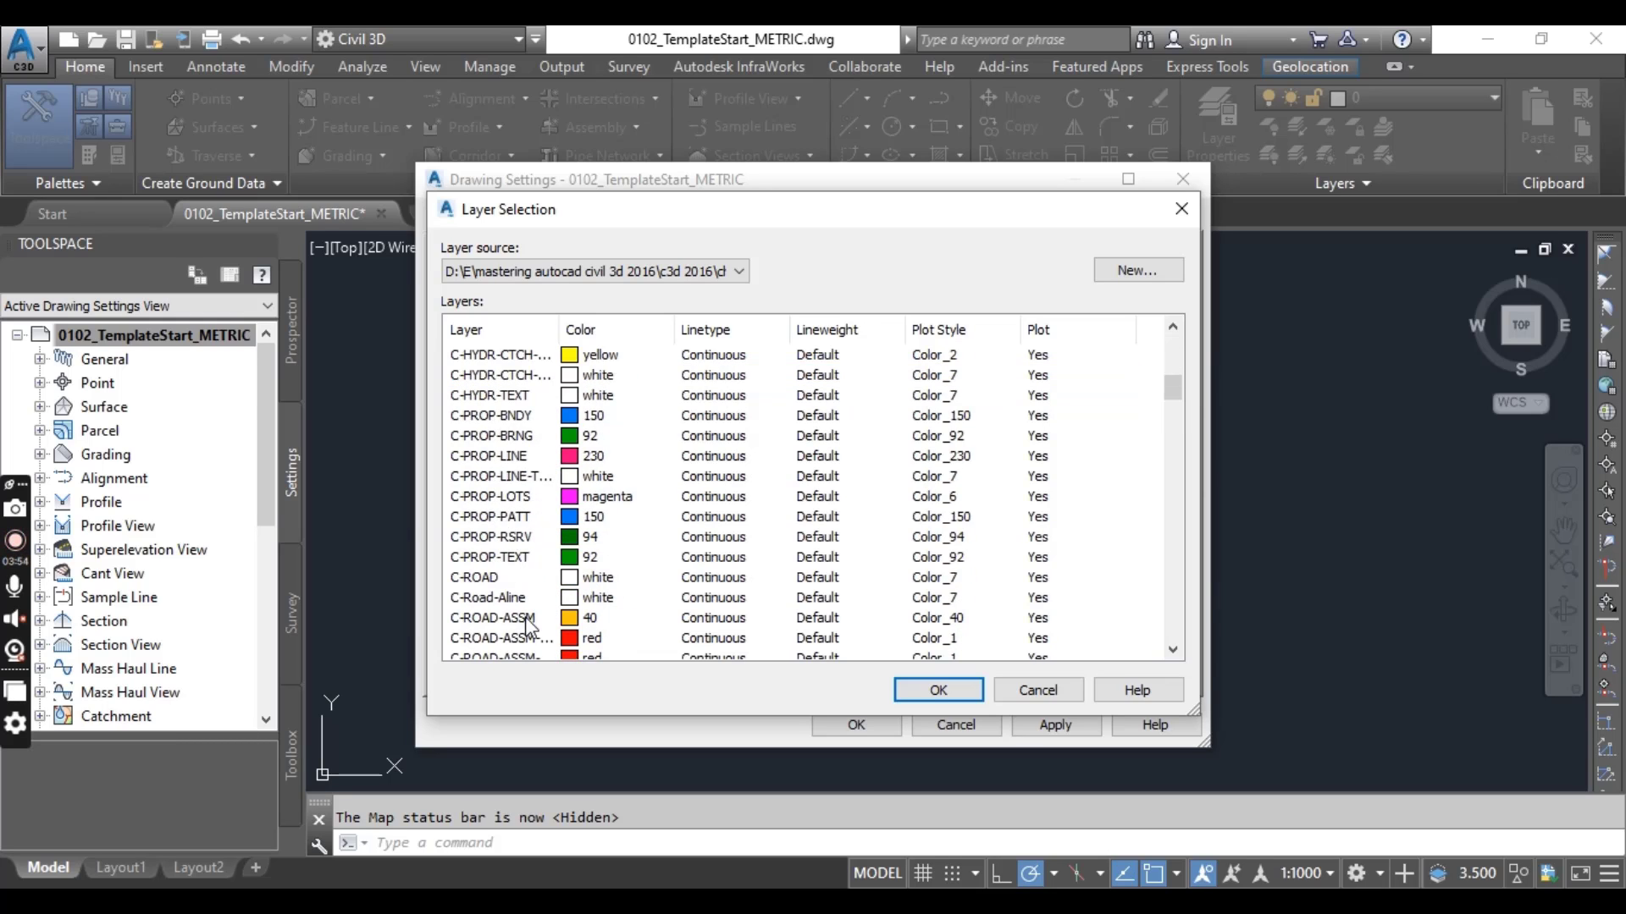
{"action": "scroll", "coordinate": [512, 623], "scroll_direction": "down", "scroll_amount": 13}
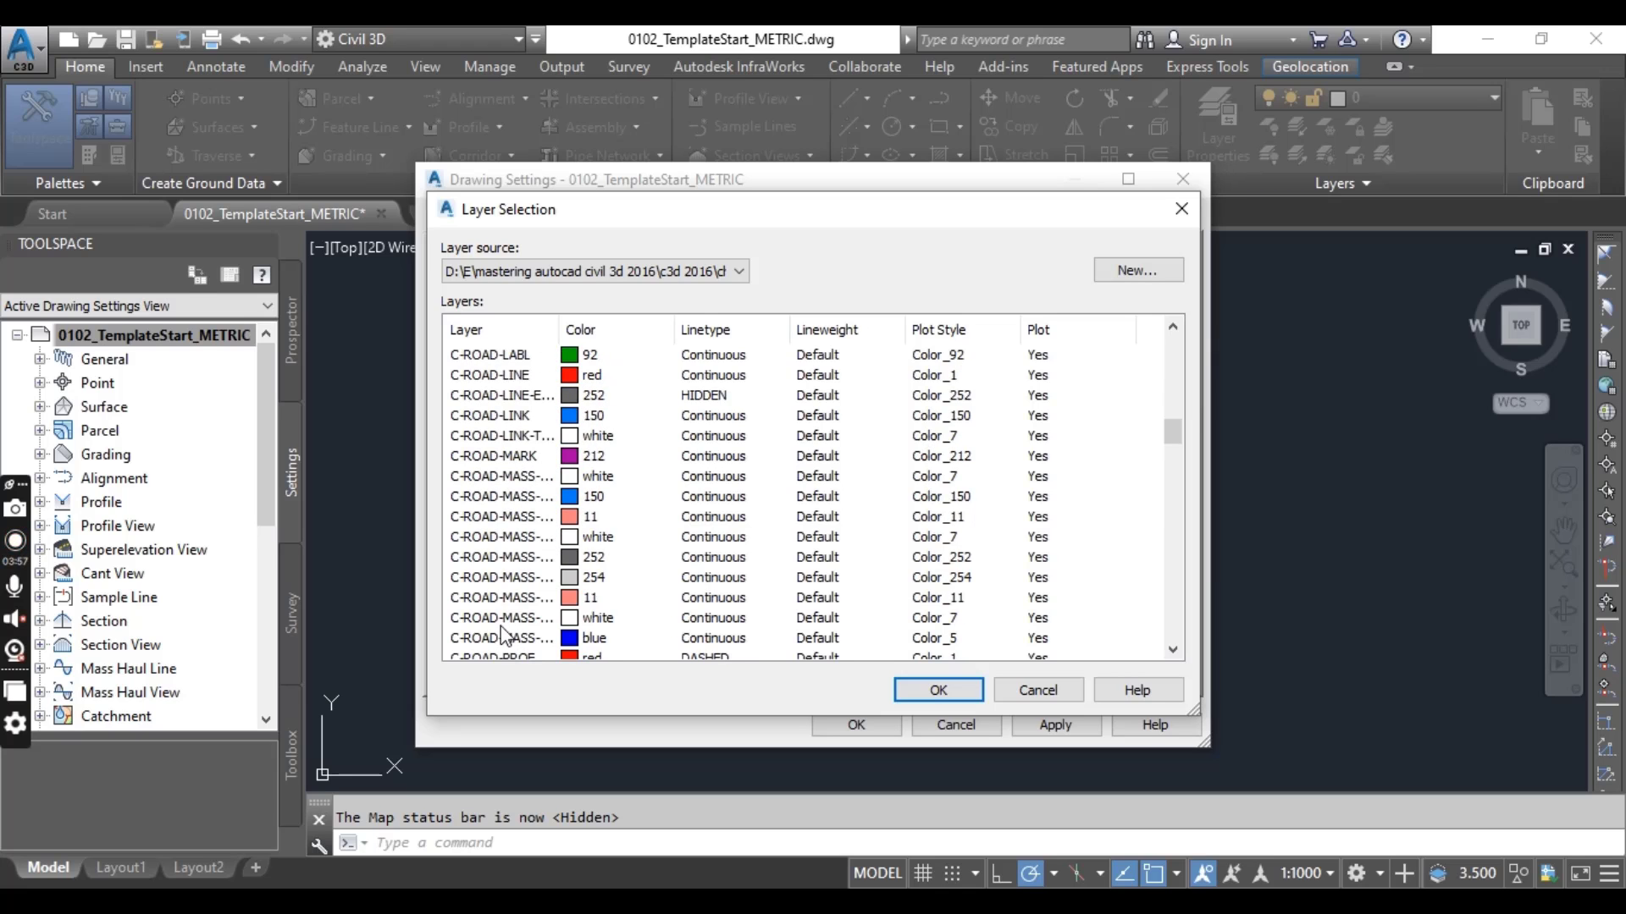
{"action": "scroll", "coordinate": [502, 633], "scroll_direction": "down", "scroll_amount": 12}
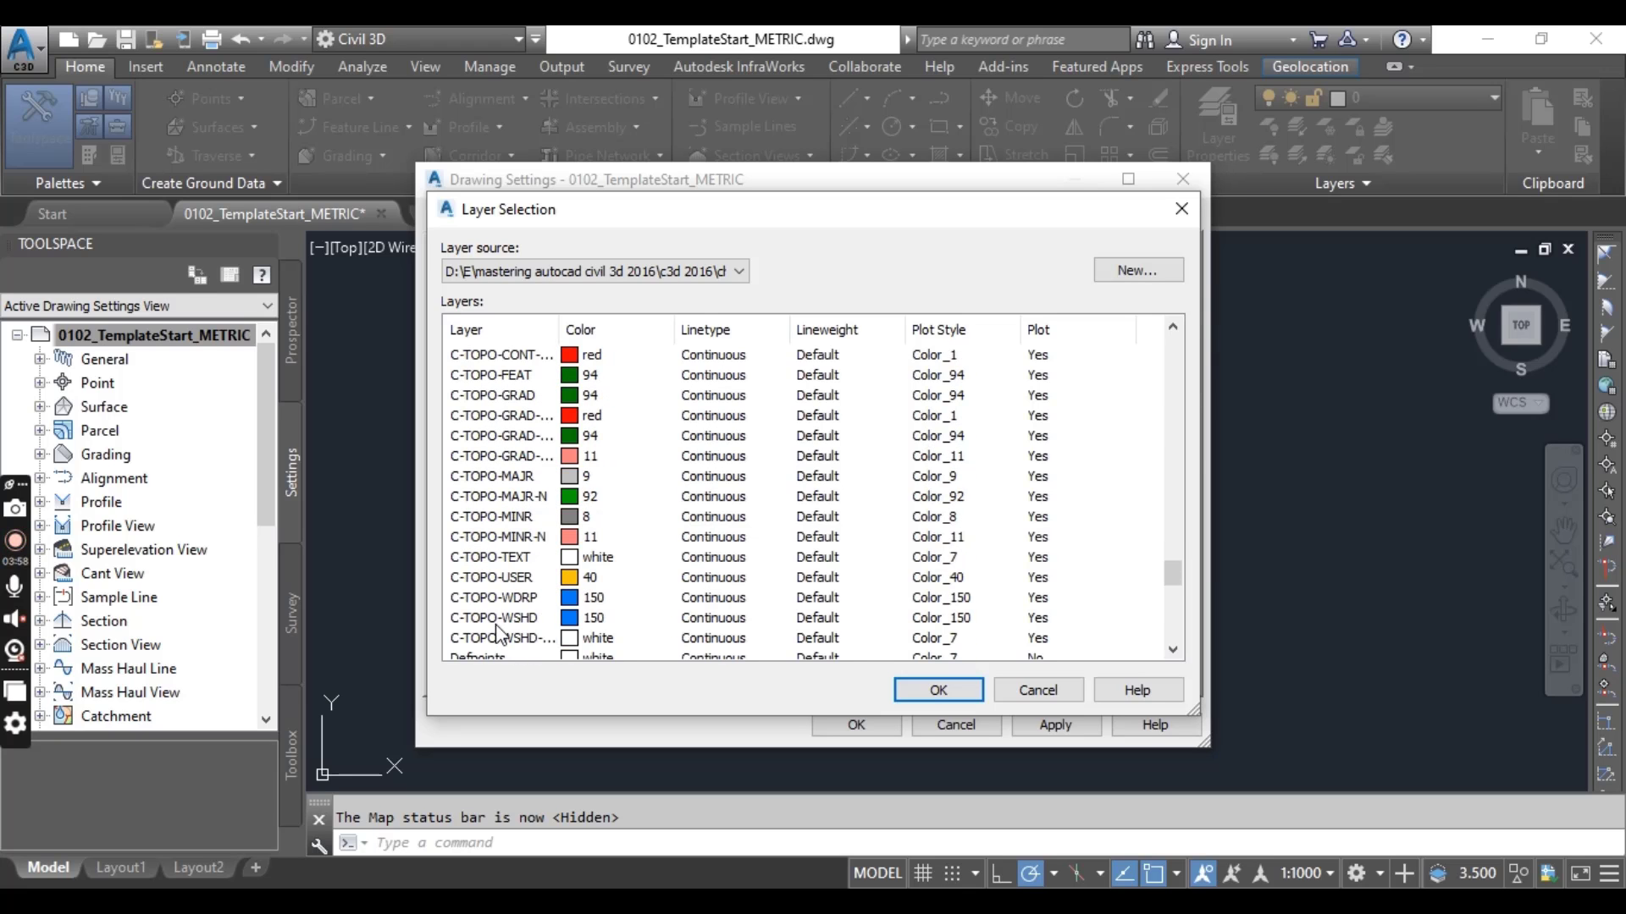
{"action": "scroll", "coordinate": [646, 391], "scroll_direction": "up", "scroll_amount": 5}
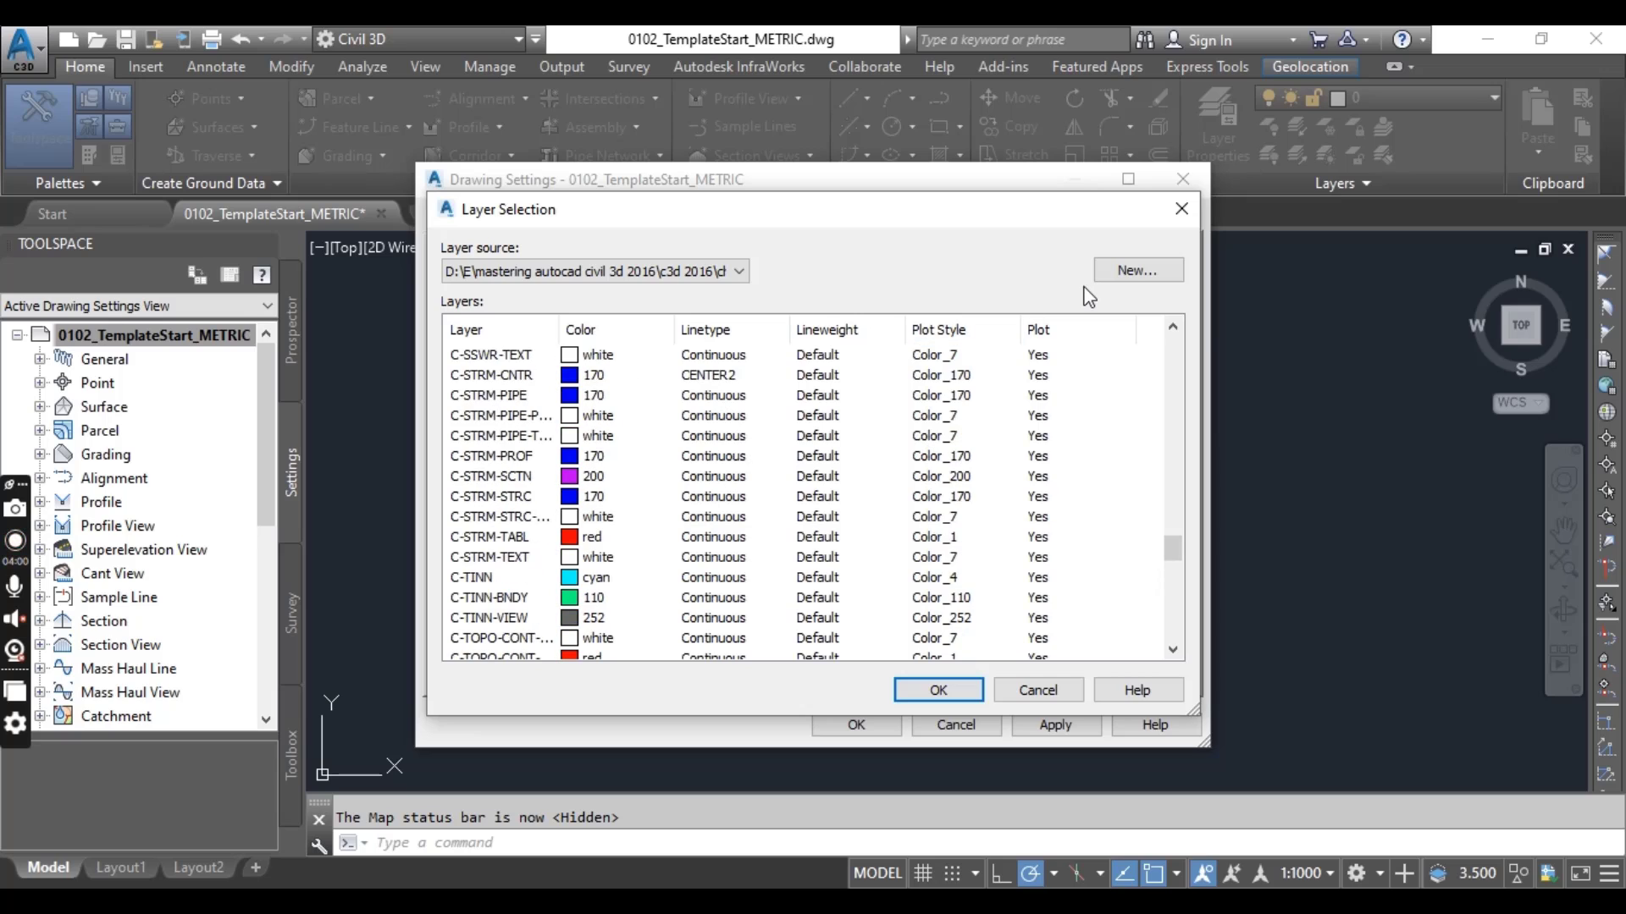
- Try creating a new catchment text layer, abandoning it after the duplicate-name warning
{"action": "left_click", "coordinate": [1138, 270]}
{"action": "left_click", "coordinate": [880, 367]}
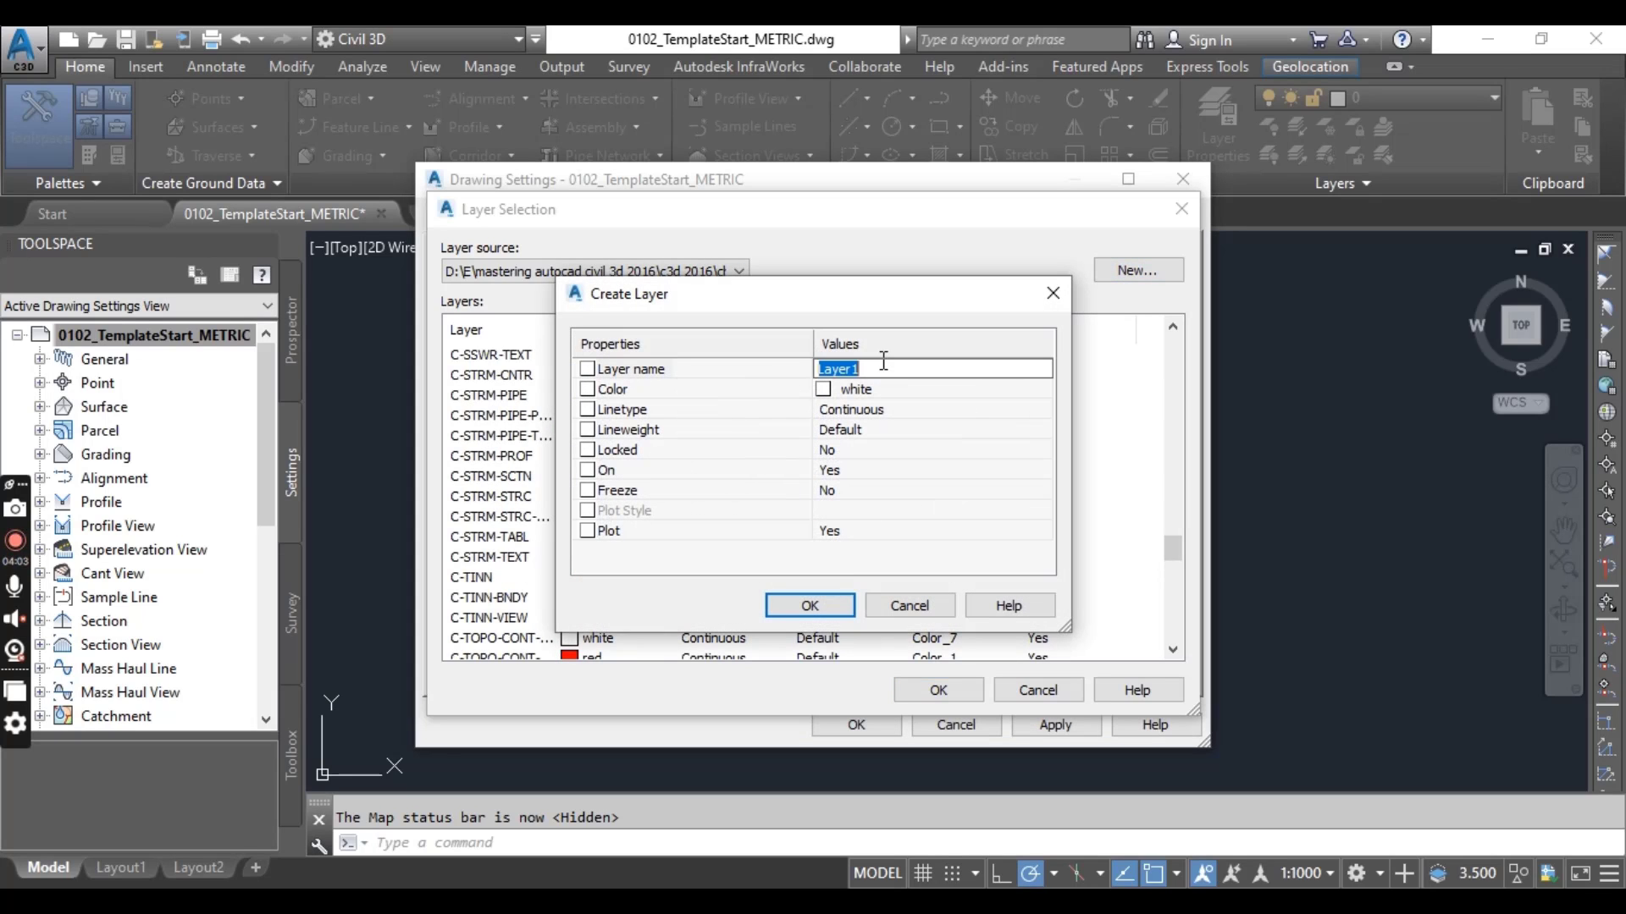
{"action": "type", "text": "C-Hydr-Ca"}
{"action": "key", "text": "BackSpace"}
{"action": "type", "text": "tch-text"}
{"action": "left_click", "coordinate": [813, 605]}
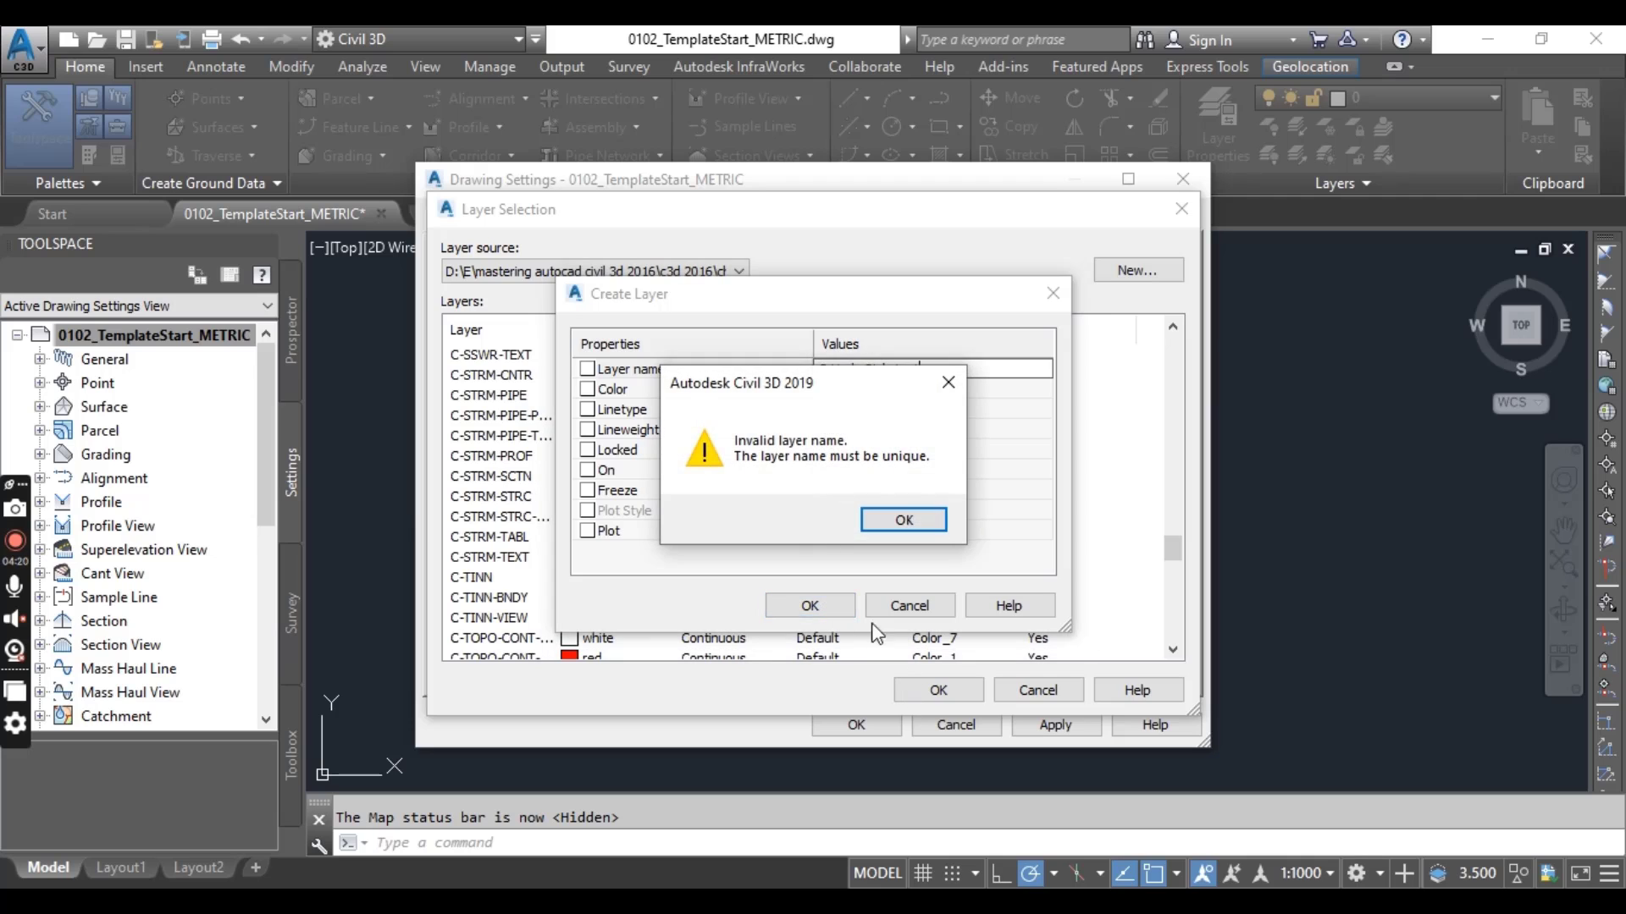
{"action": "left_click", "coordinate": [881, 519]}
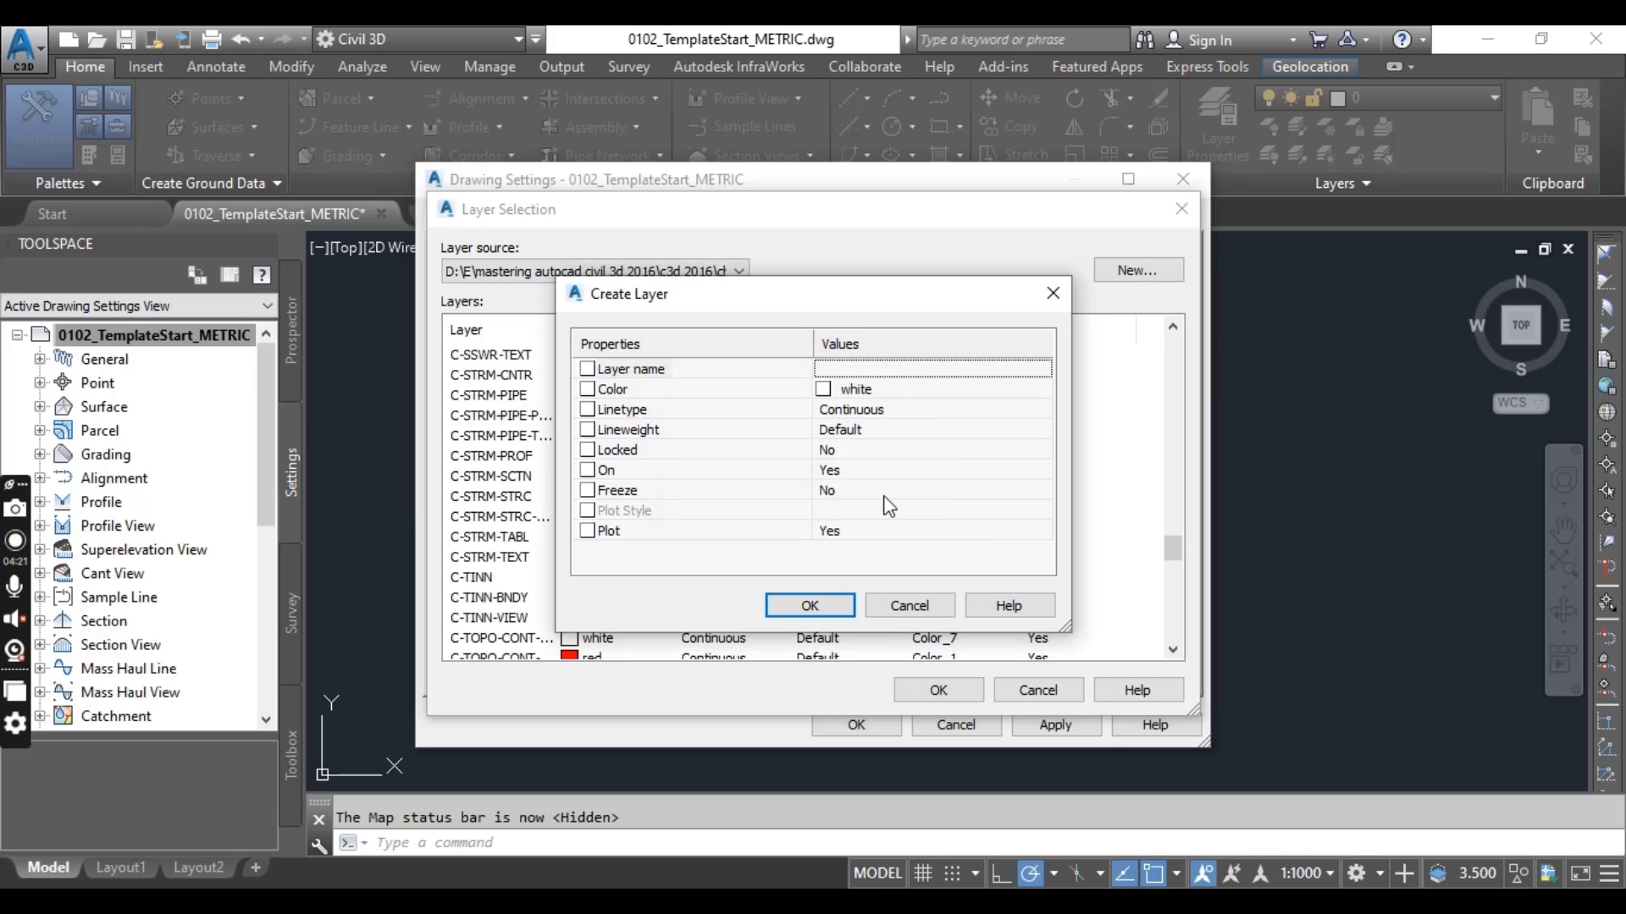
{"action": "left_click", "coordinate": [1051, 298]}
- Choose C-STRM-SCTN from the layer list as the Catchment layer
{"action": "left_click", "coordinate": [495, 456]}
{"action": "left_click", "coordinate": [501, 496]}
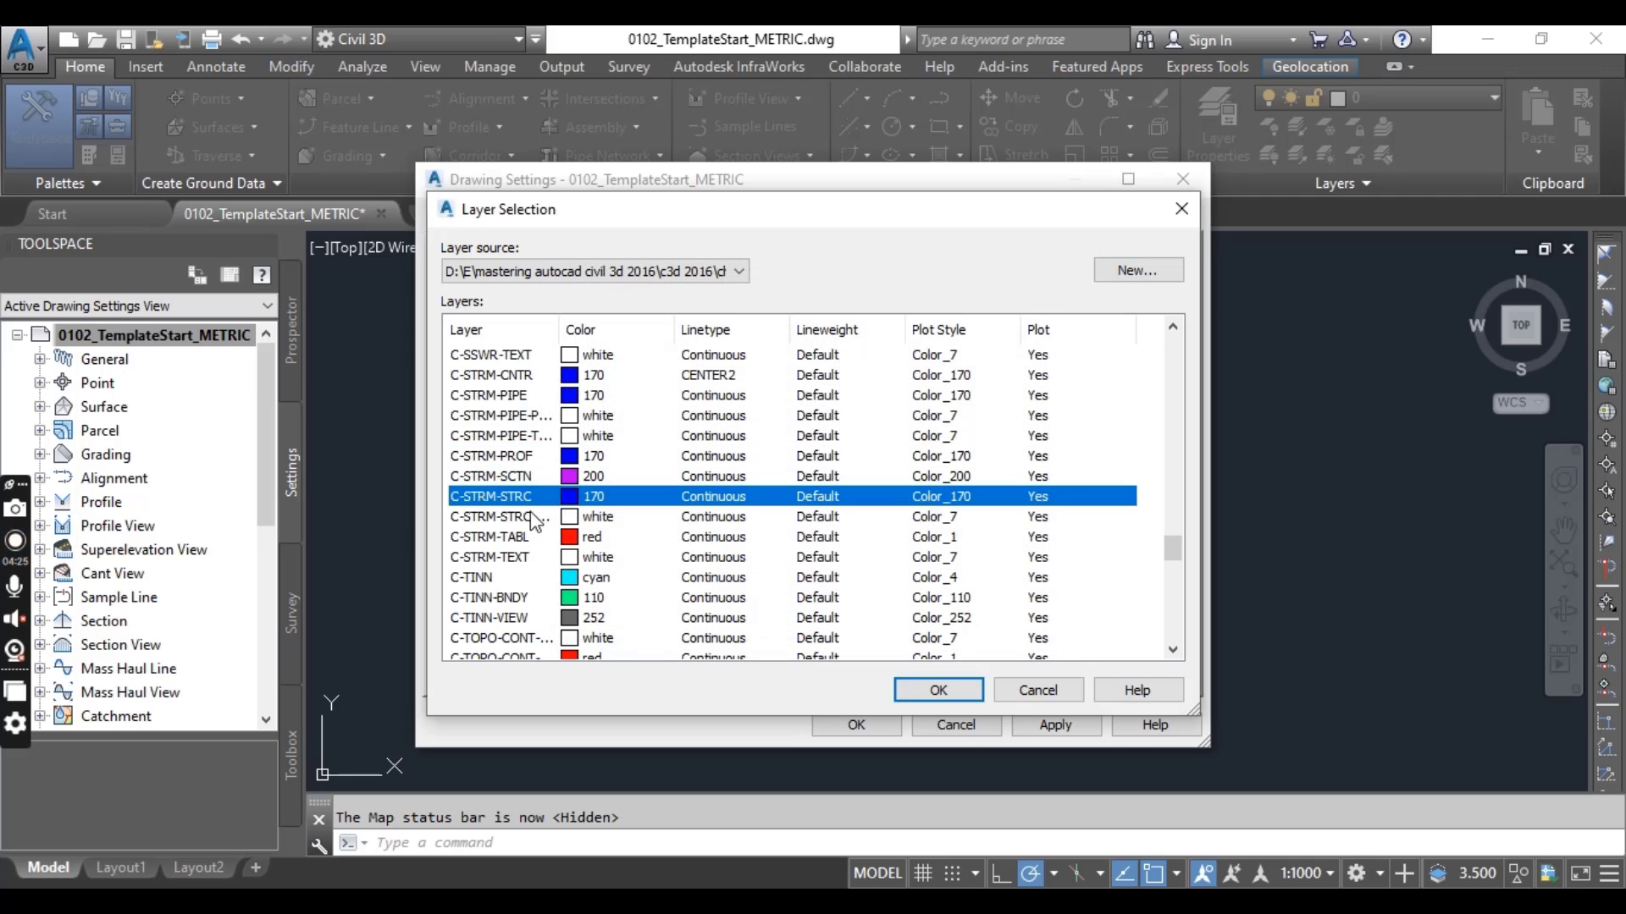
{"action": "left_click", "coordinate": [522, 479]}
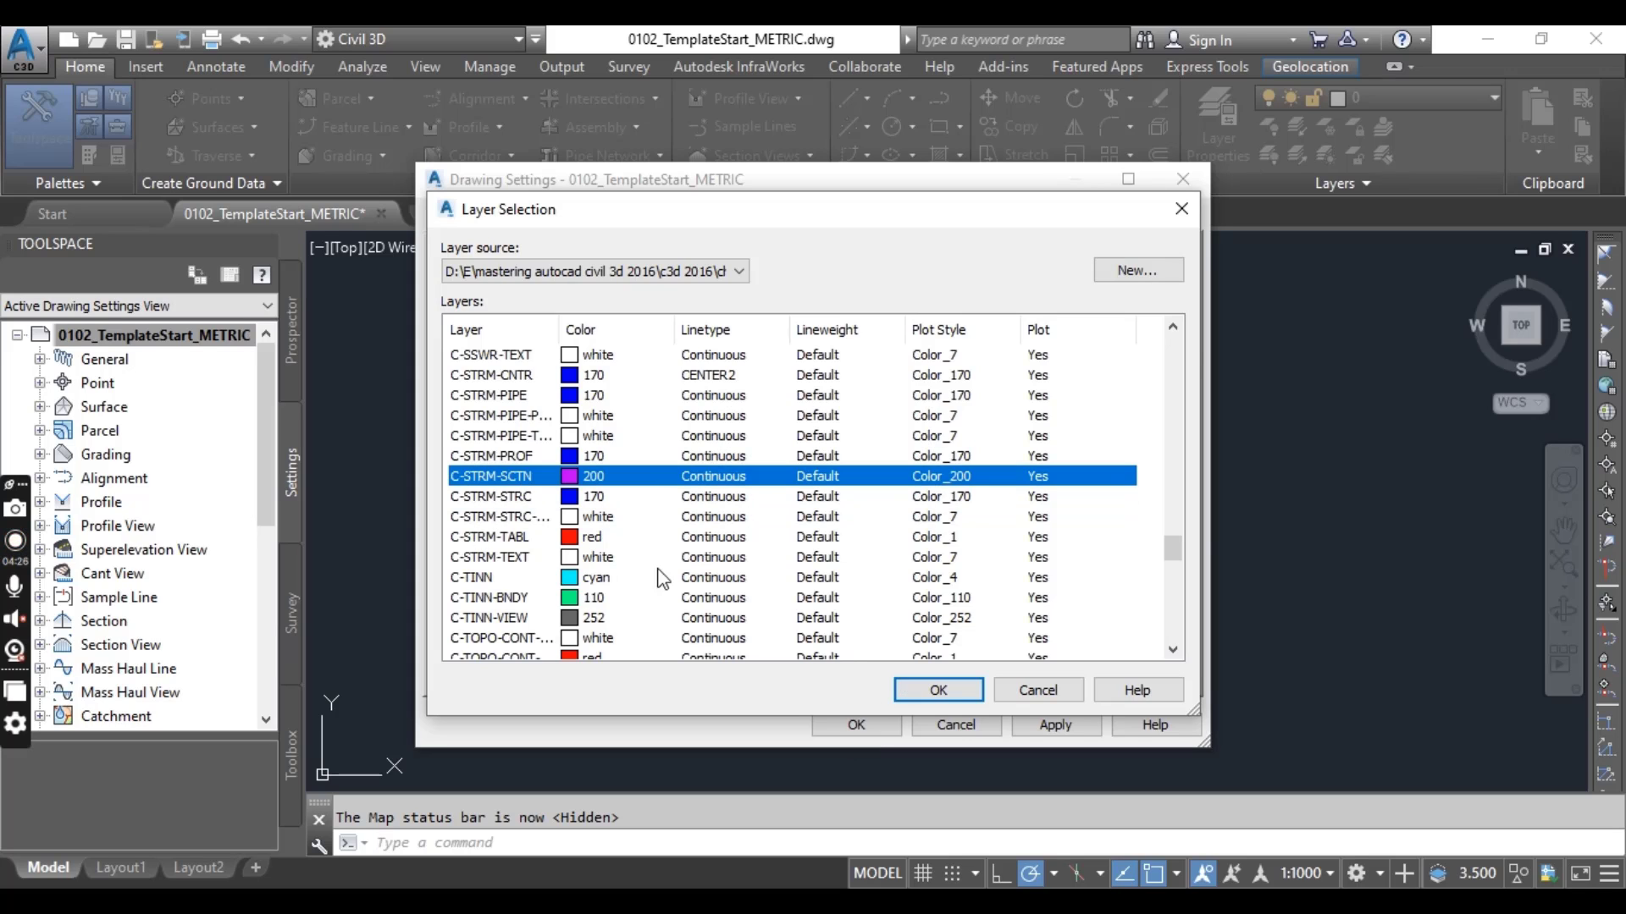
{"action": "left_click", "coordinate": [935, 689]}
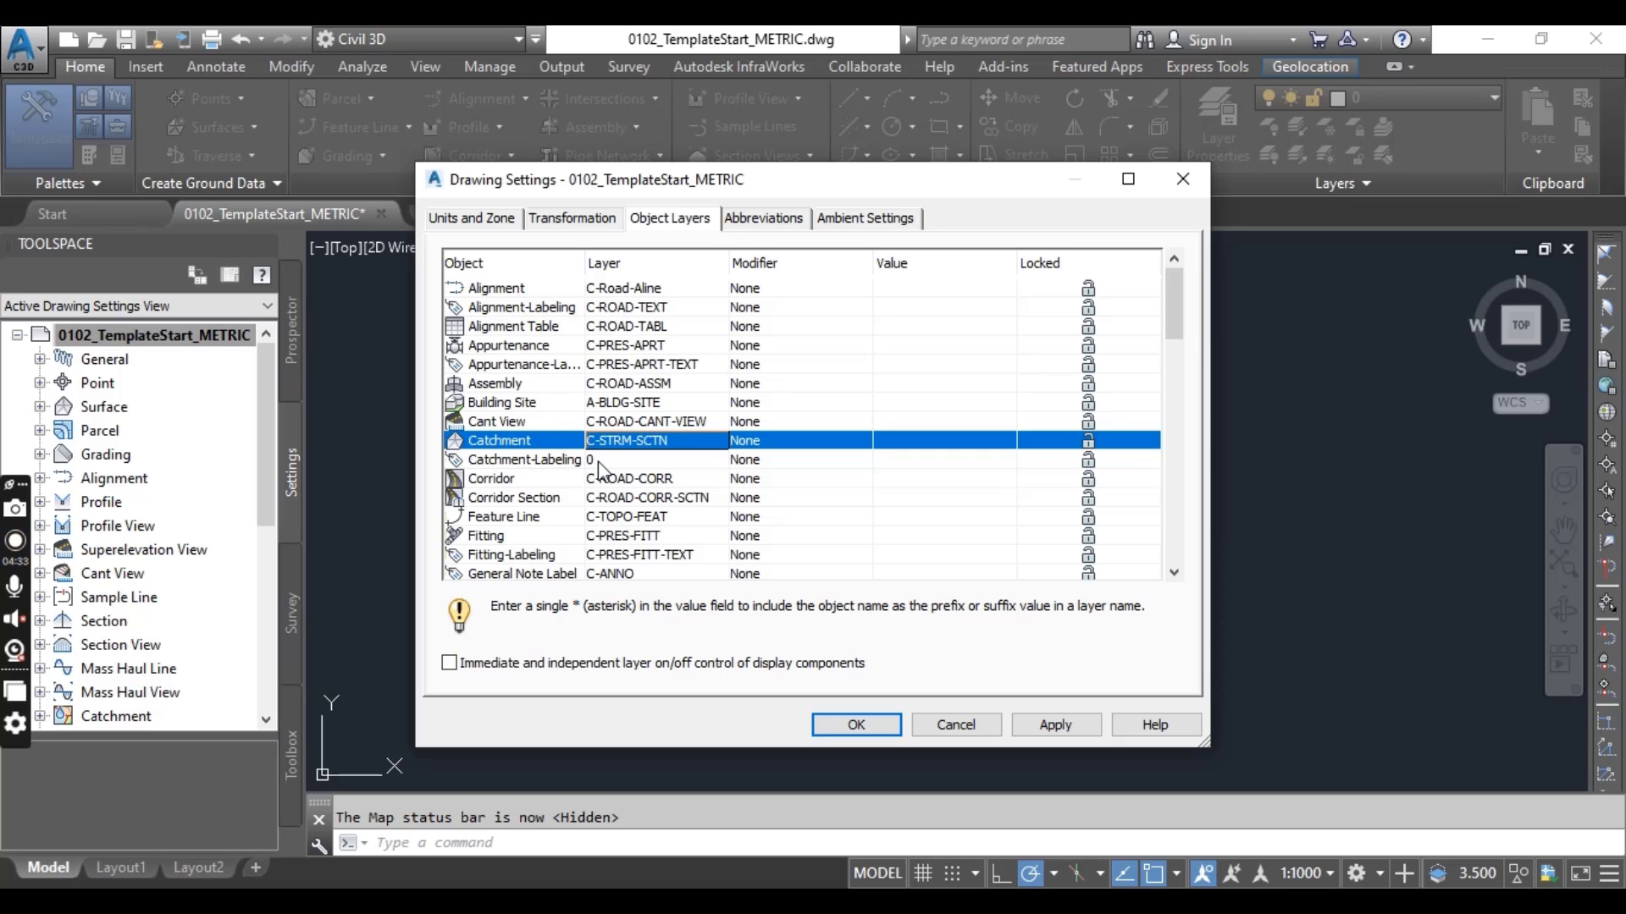
{"action": "left_click", "coordinate": [503, 480]}
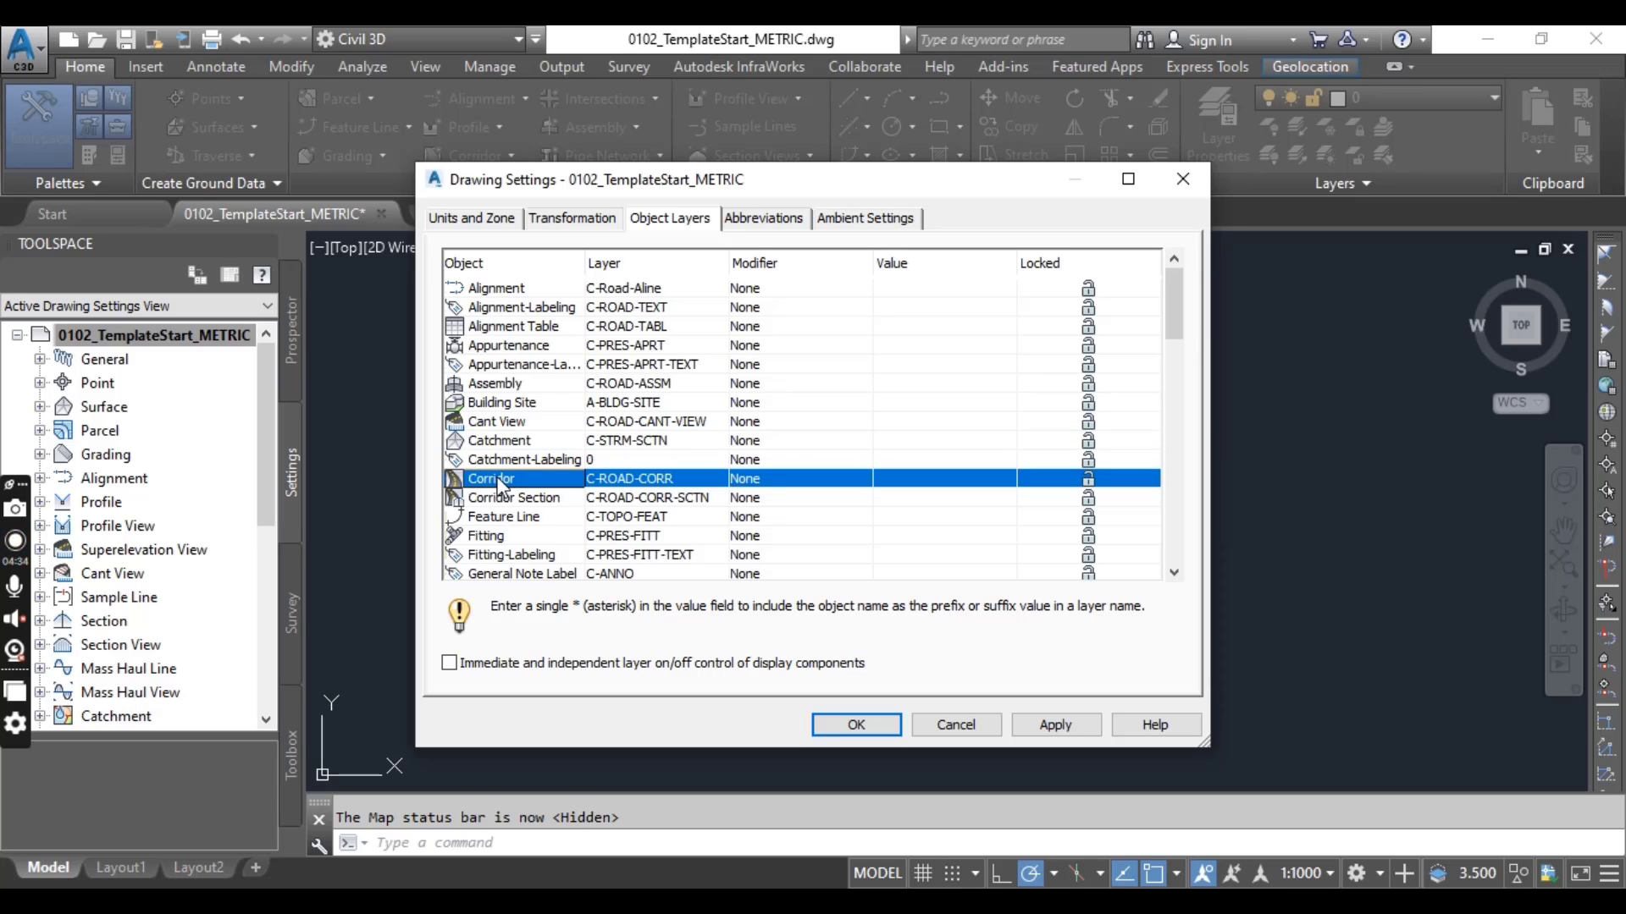
{"action": "left_click", "coordinate": [645, 479]}
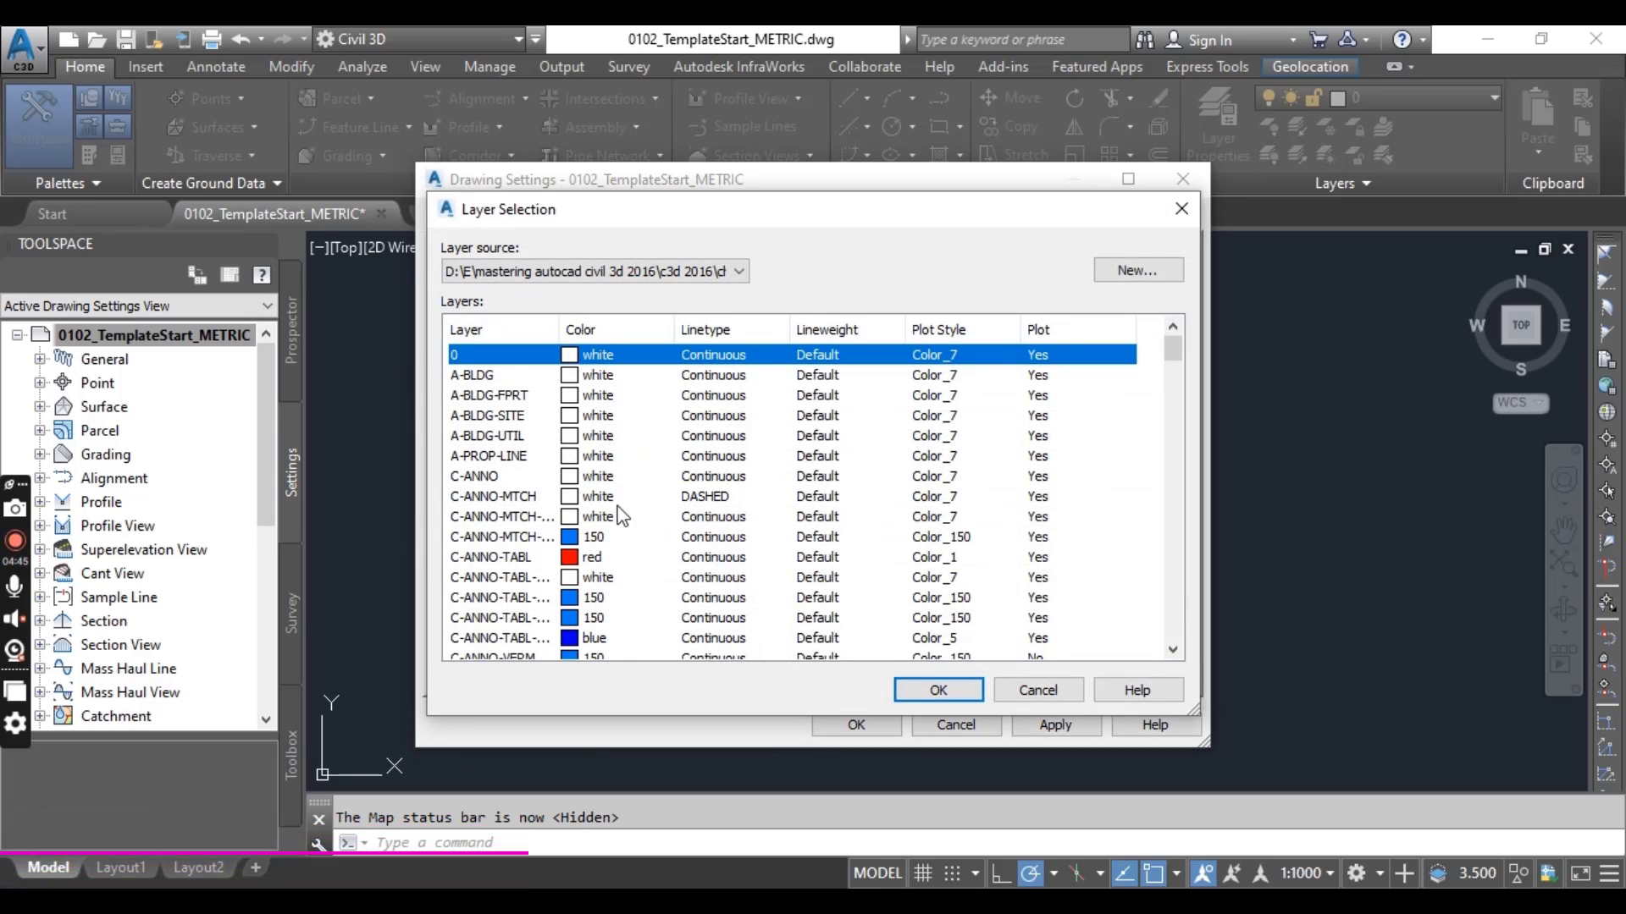
{"action": "left_click", "coordinate": [932, 687]}
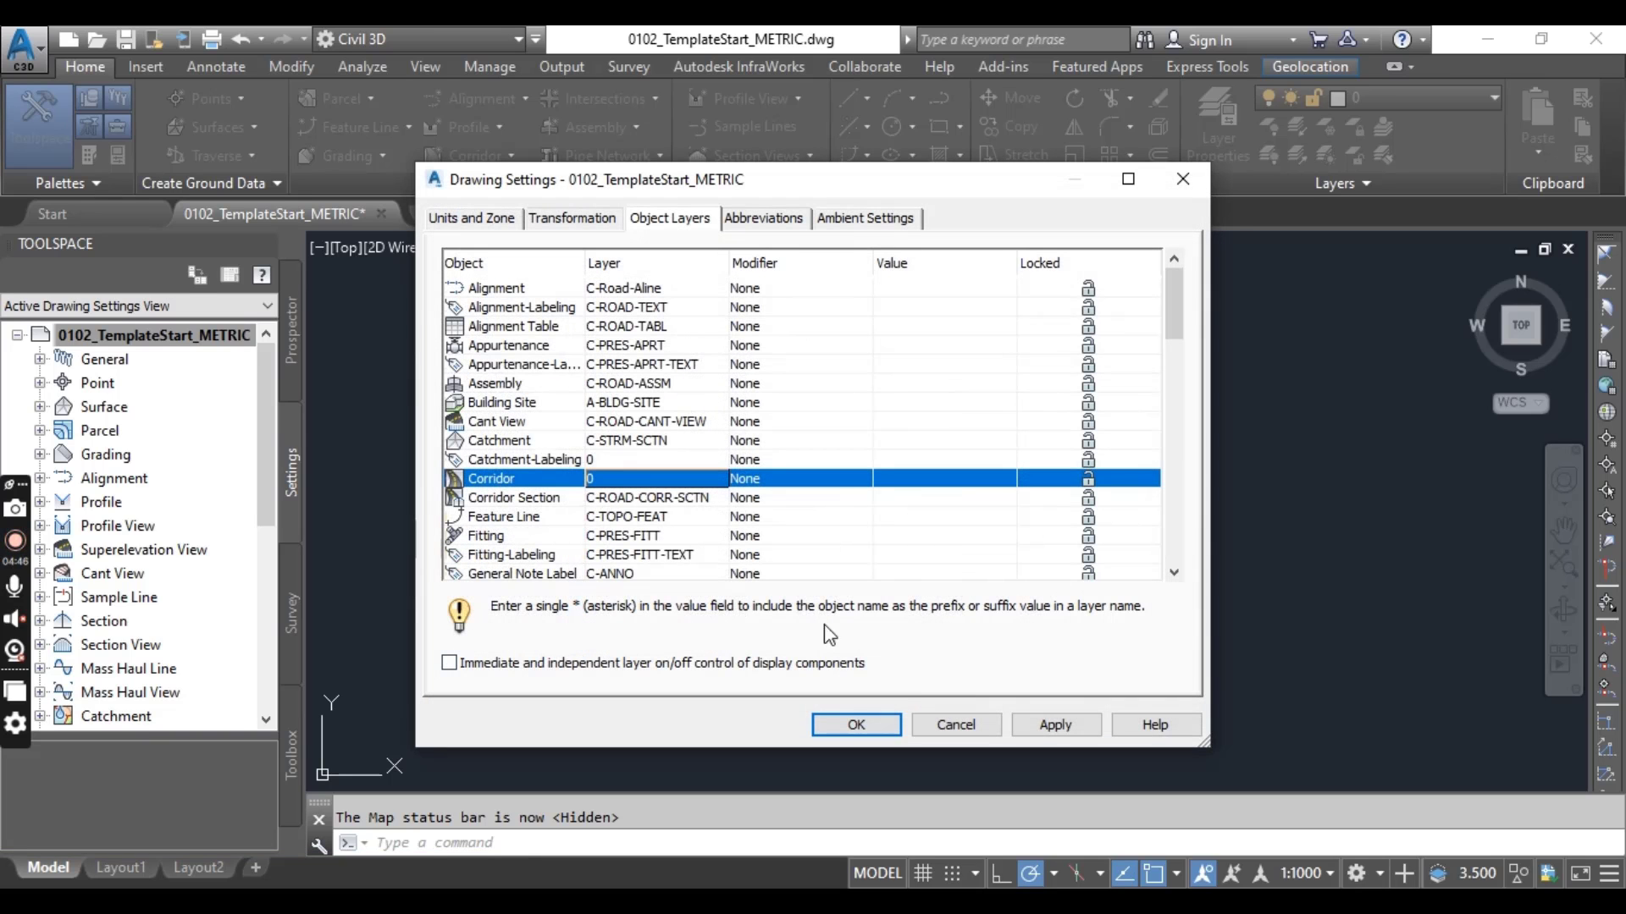
{"action": "left_click", "coordinate": [621, 477]}
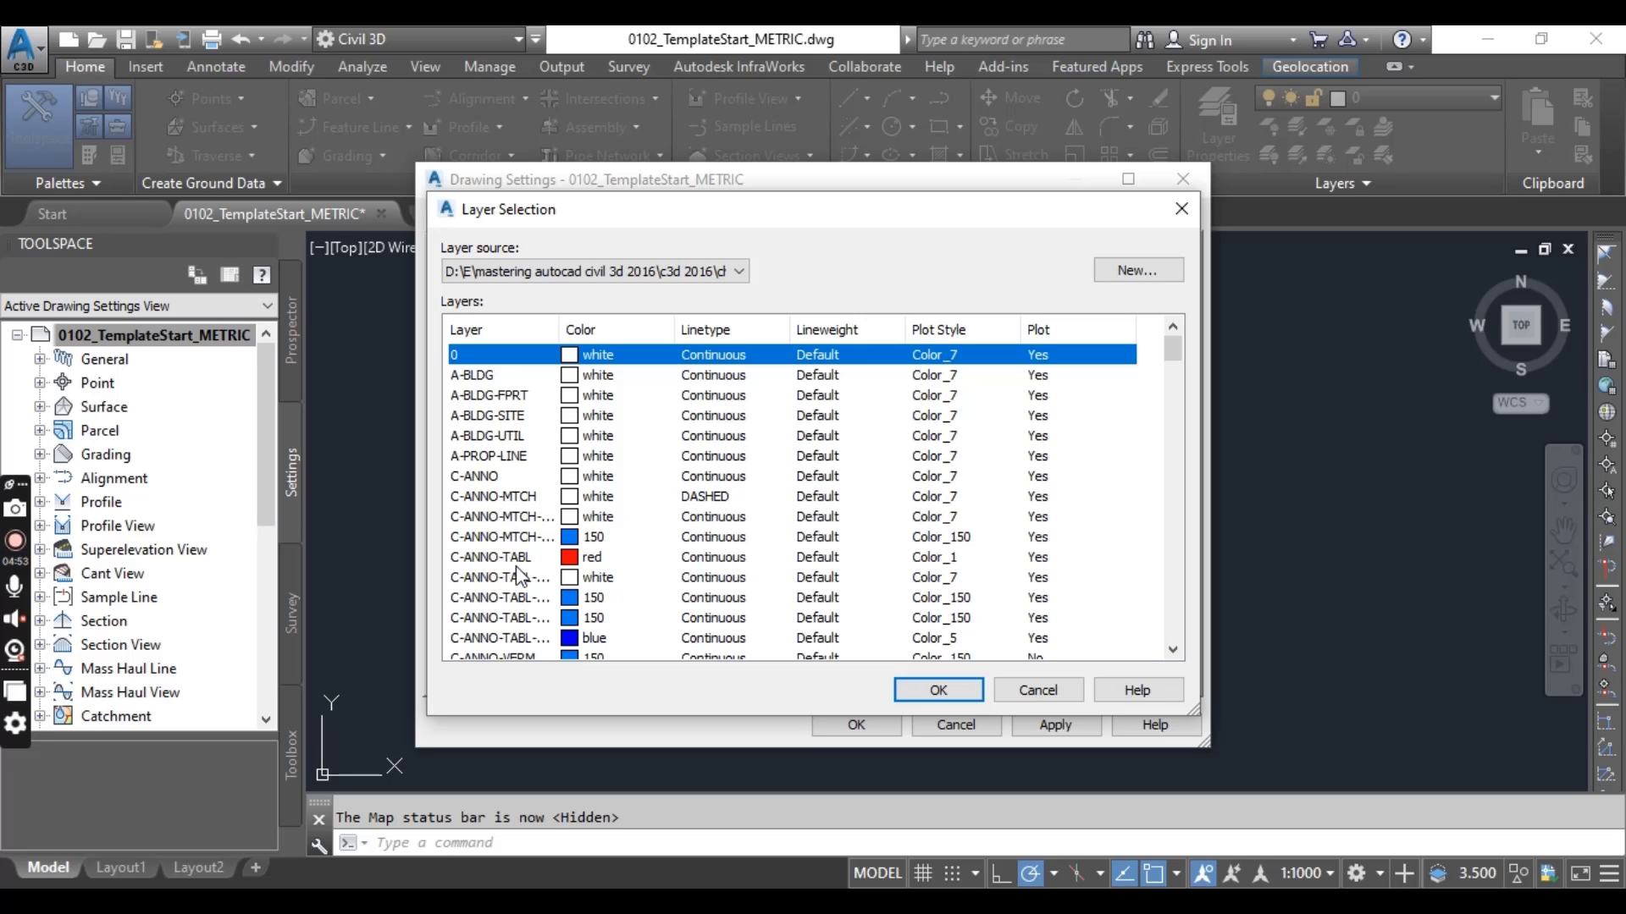
{"action": "scroll", "coordinate": [520, 576], "scroll_direction": "down", "scroll_amount": 15}
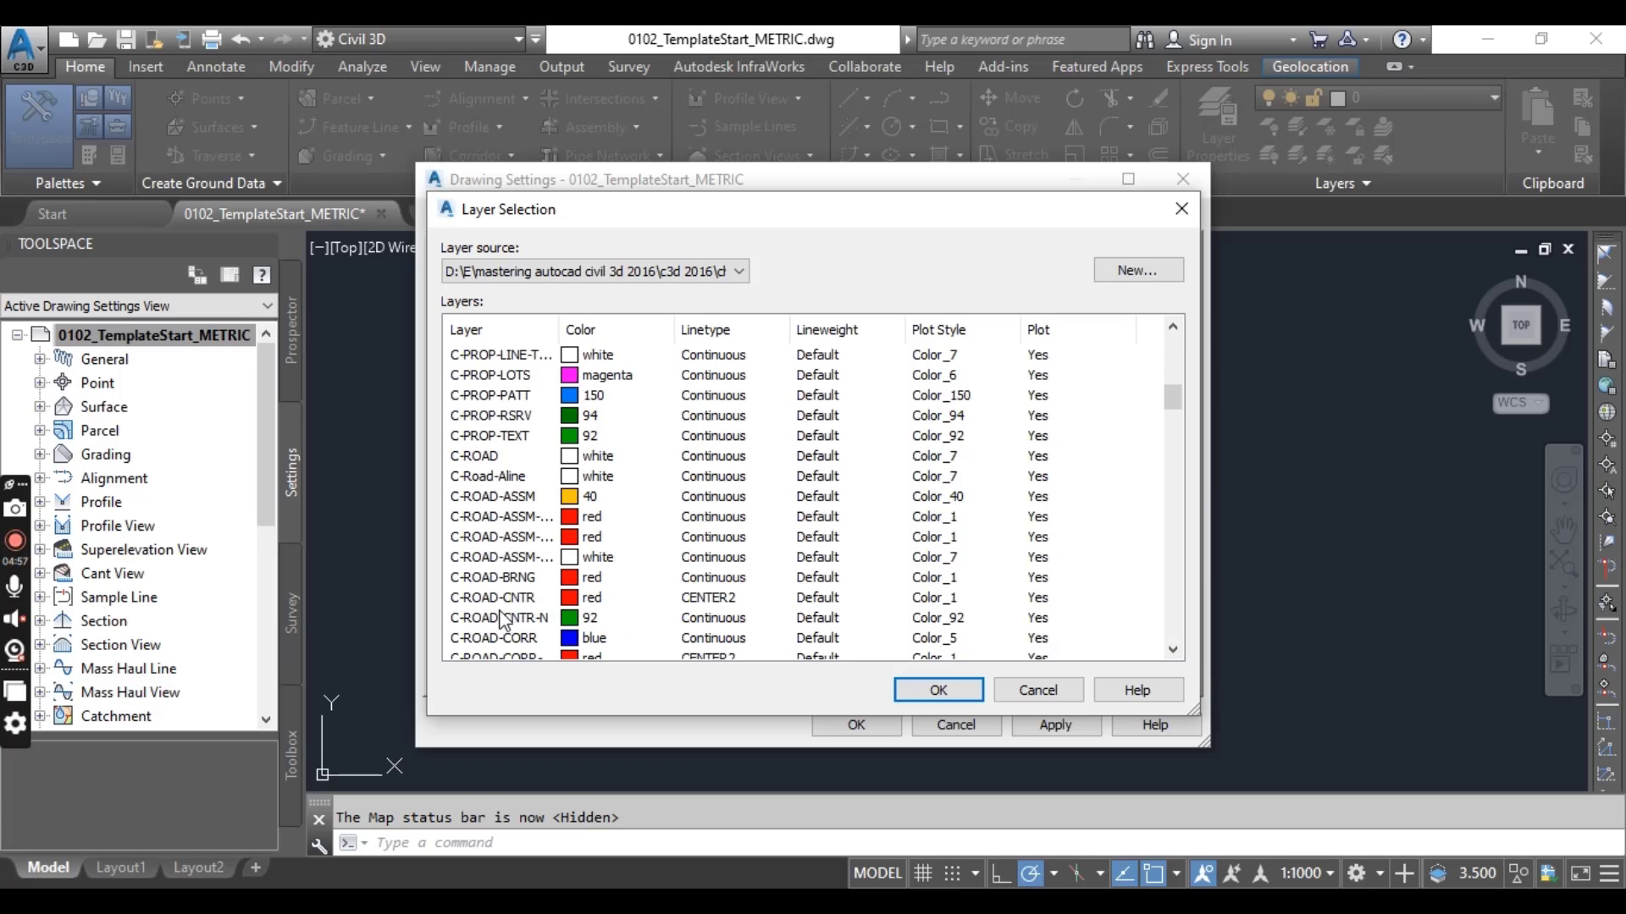
{"action": "left_click", "coordinate": [499, 643]}
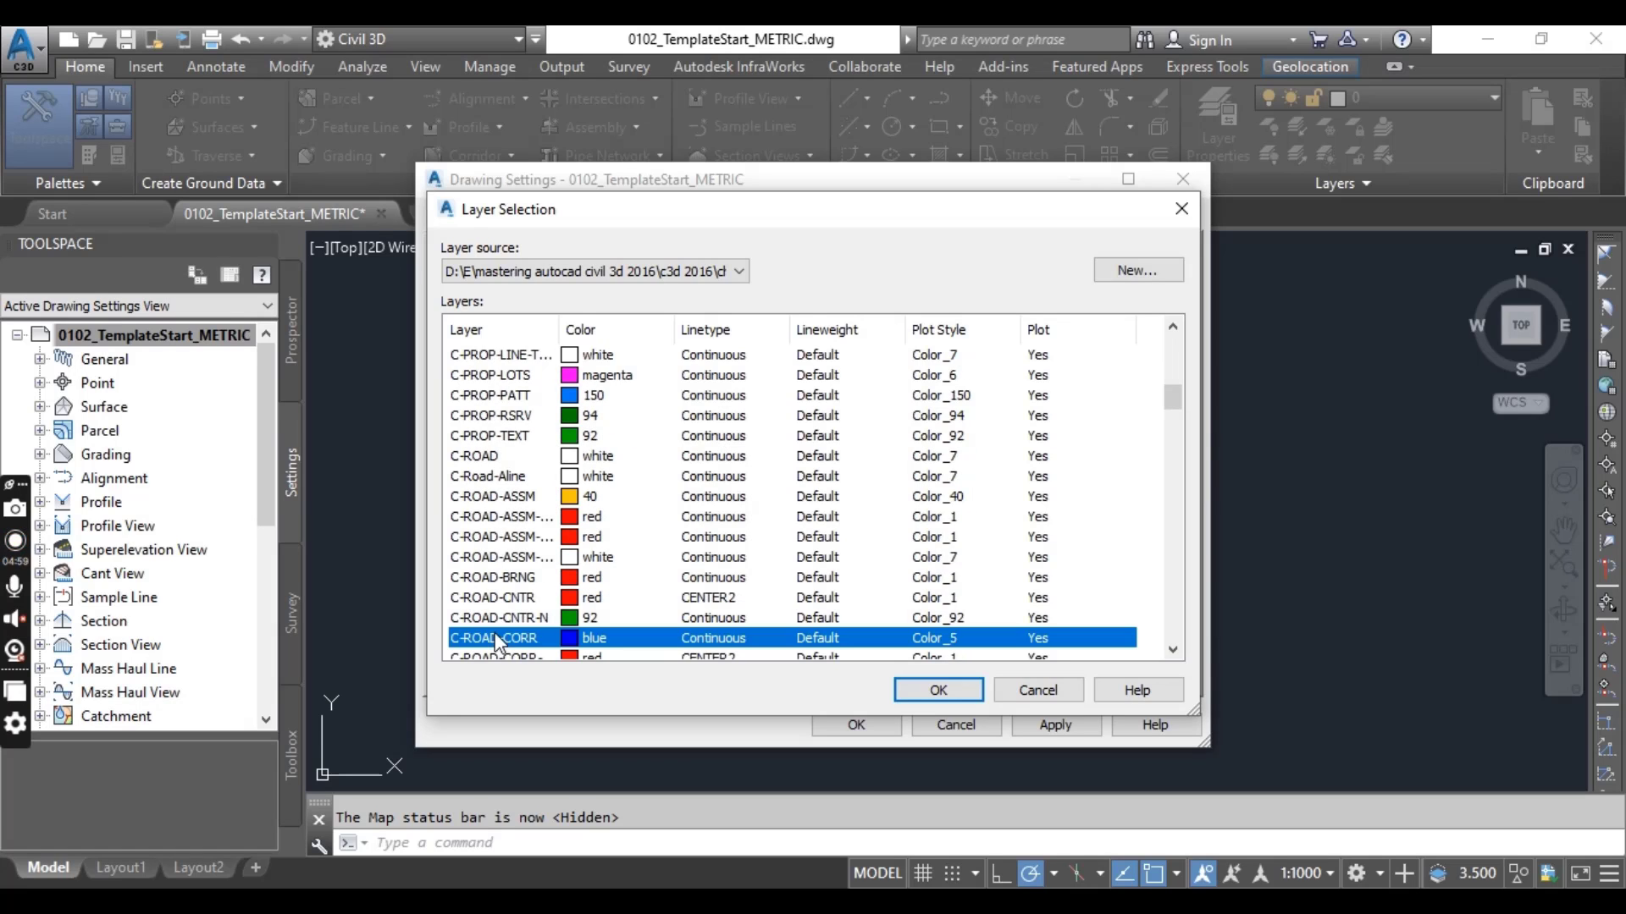
{"action": "left_click", "coordinate": [939, 690]}
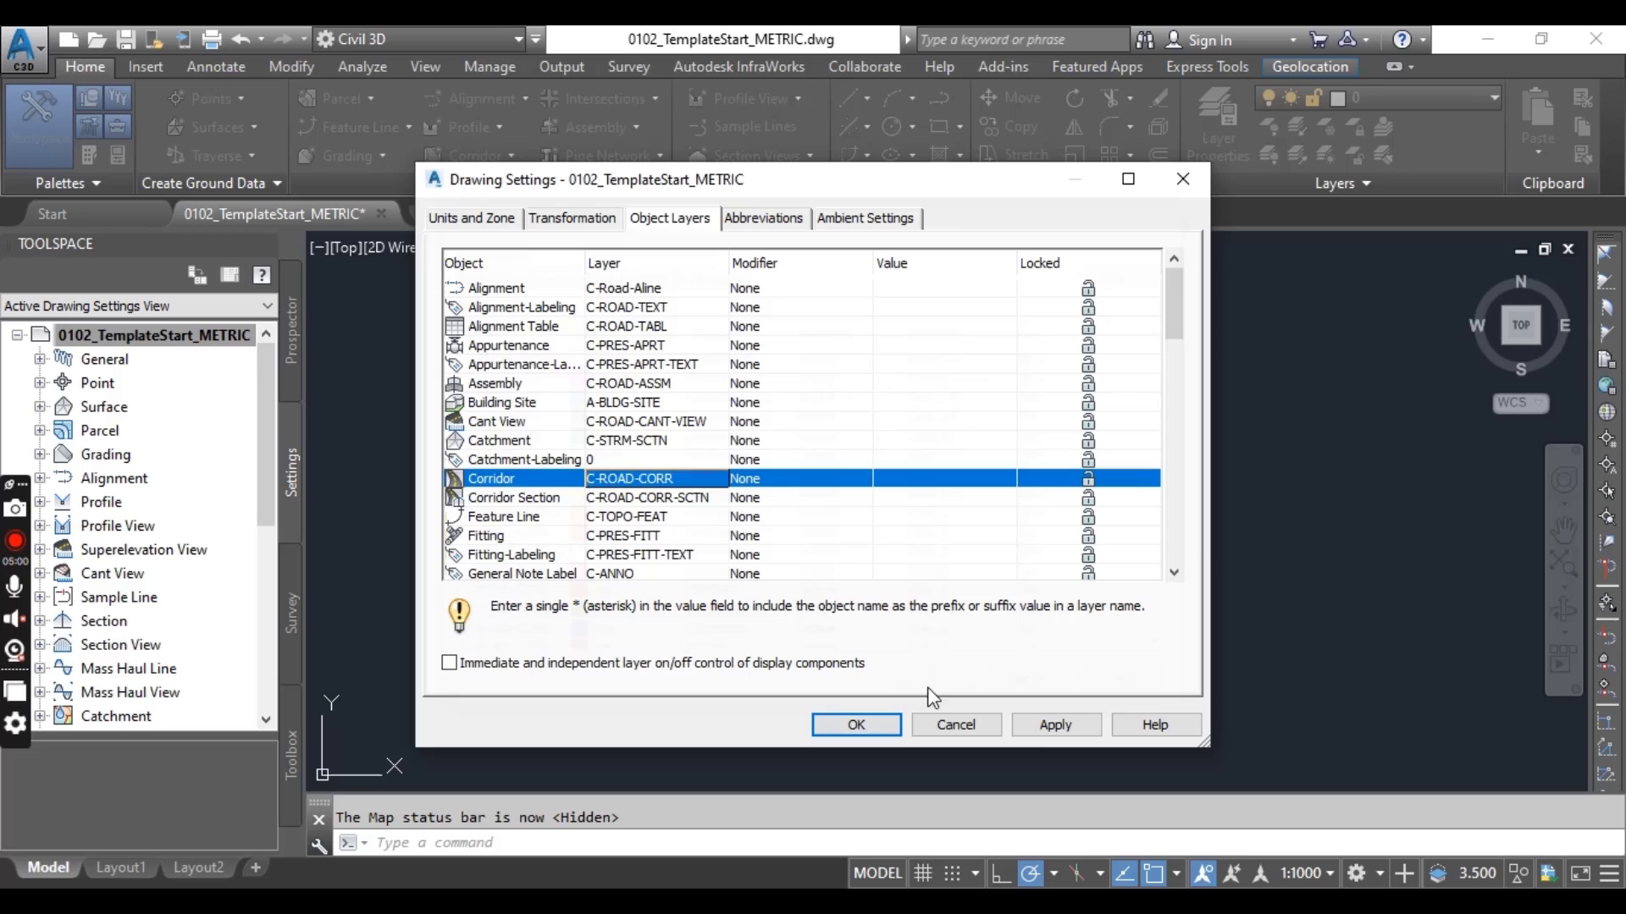
- Give the Corridor layer a Suffix modifier with value -*
{"action": "left_click", "coordinate": [762, 480]}
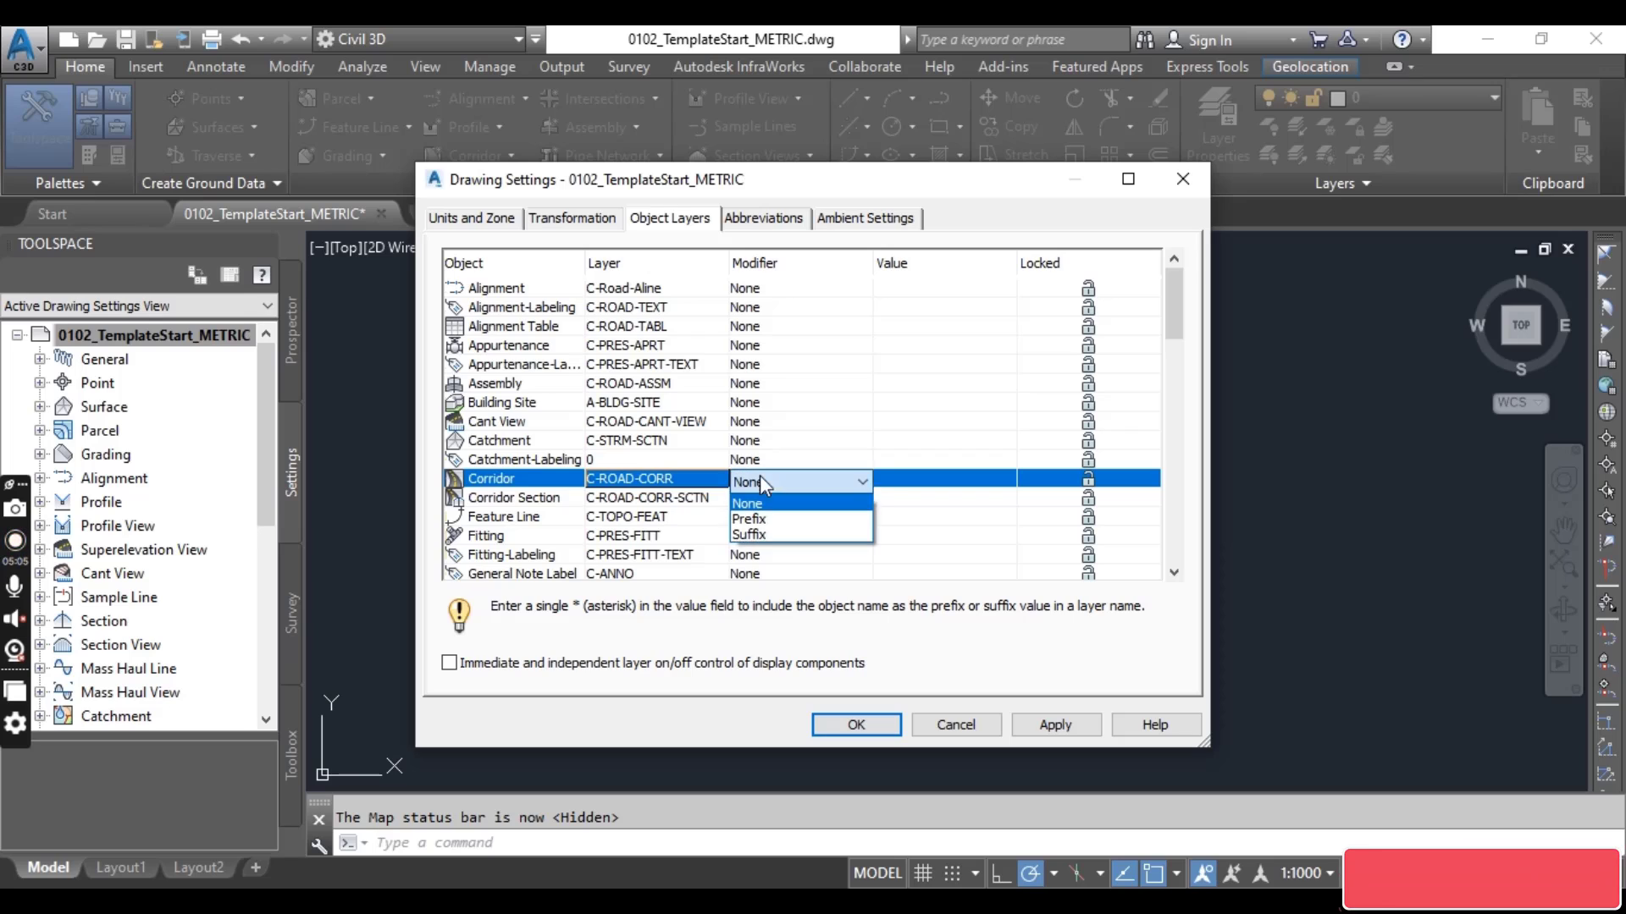
{"action": "left_click", "coordinate": [762, 535]}
{"action": "left_click", "coordinate": [900, 478]}
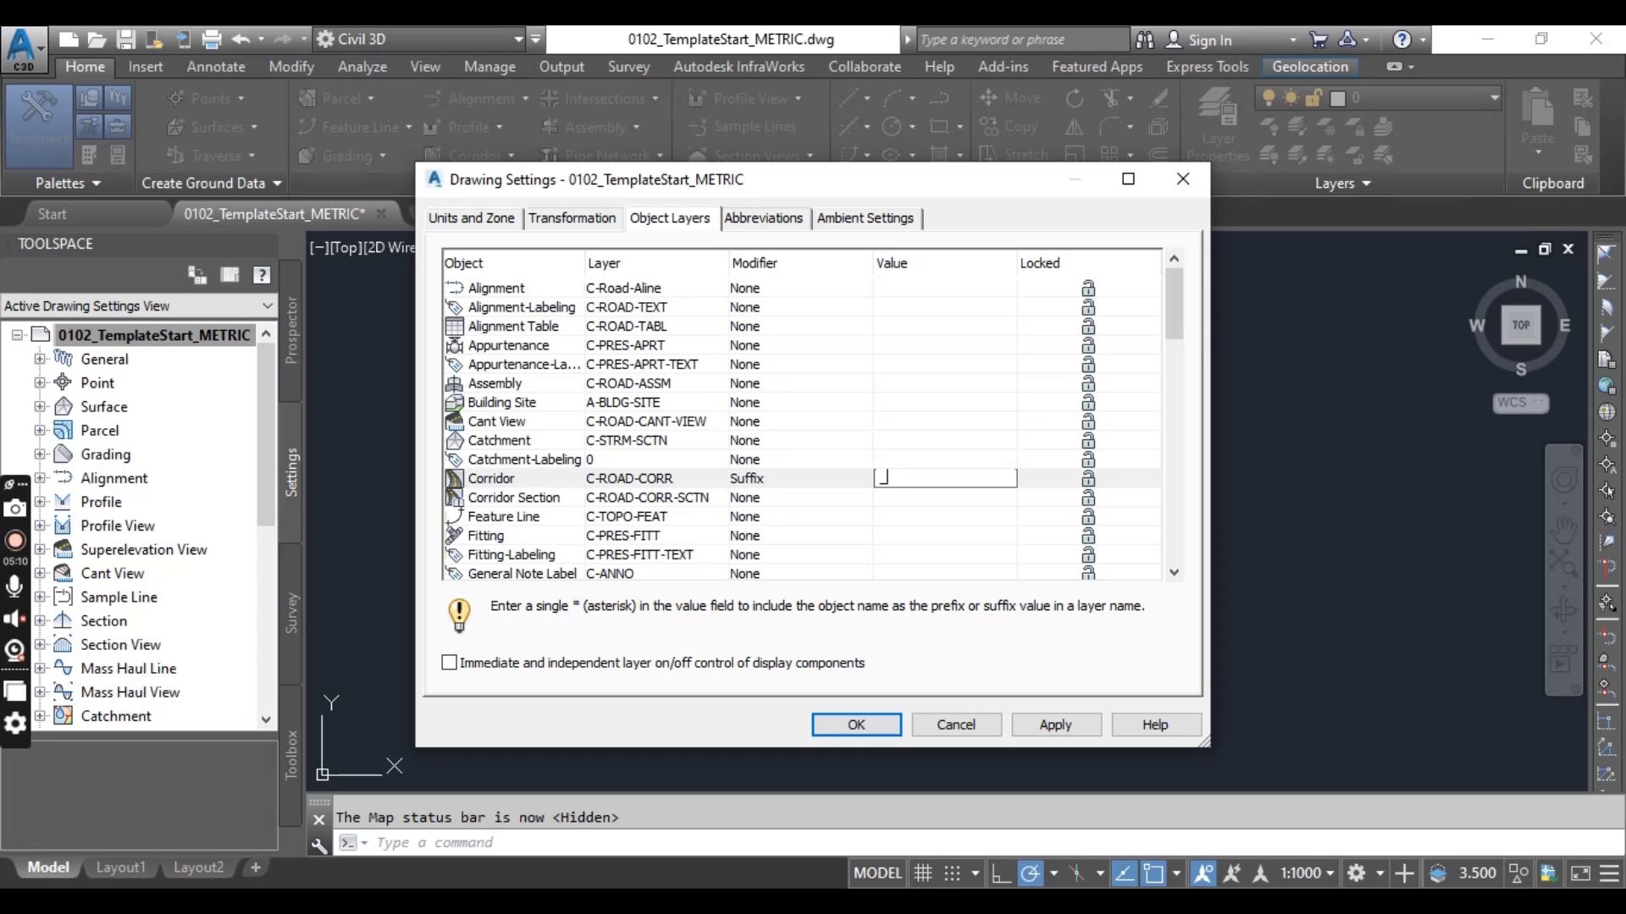
{"action": "type", "text": "-*"}
{"action": "left_click", "coordinate": [777, 502]}
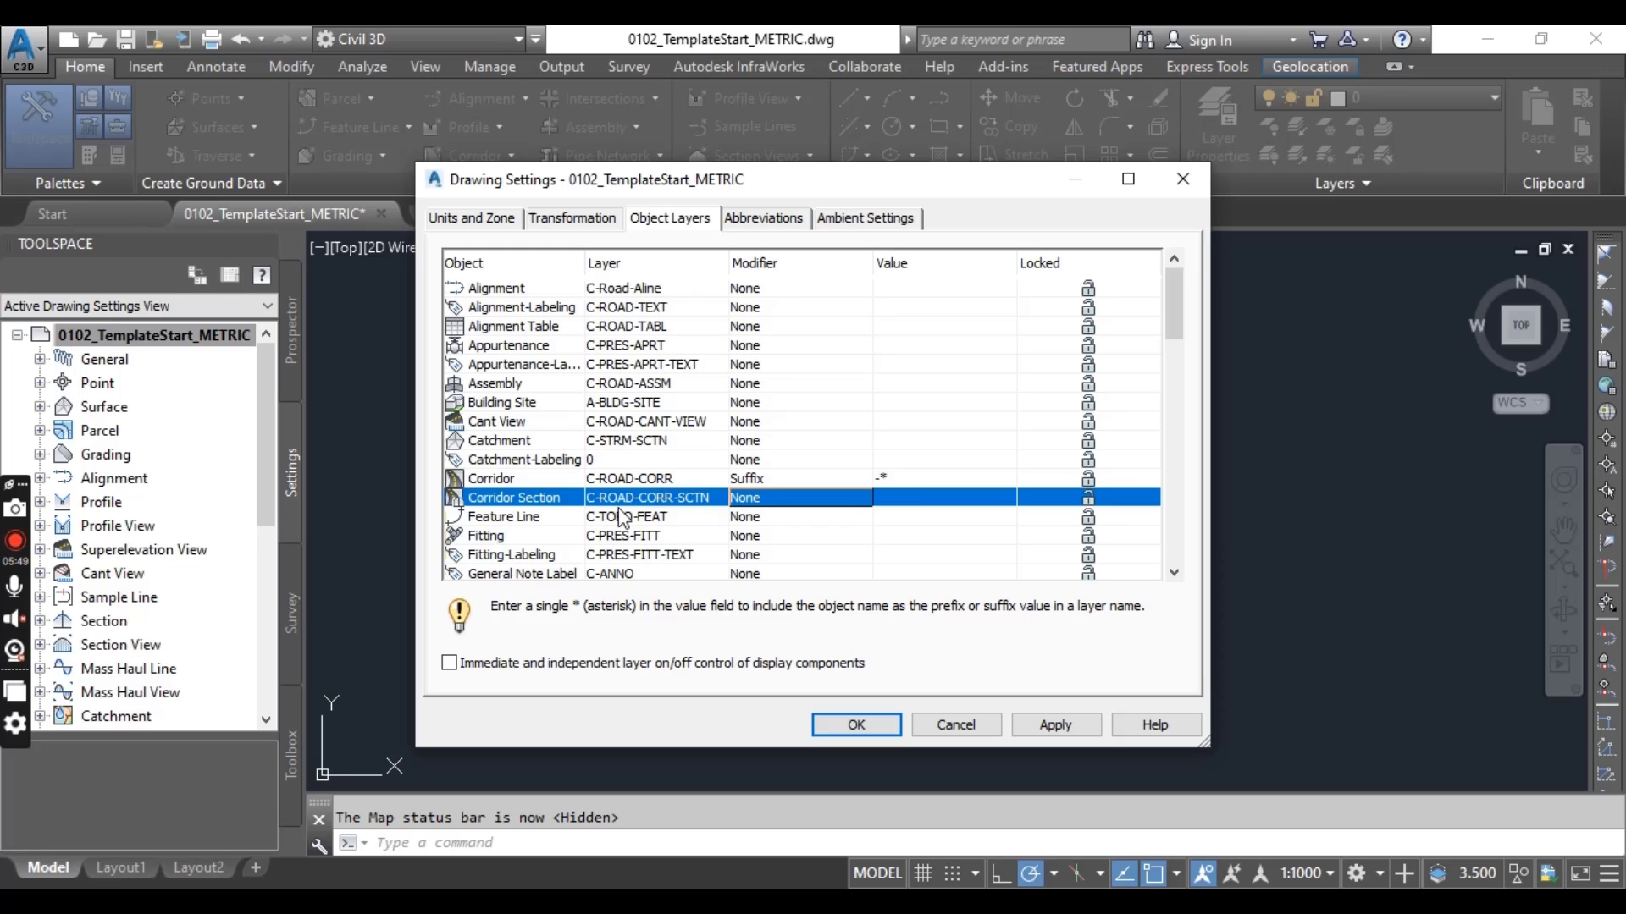
- Scroll down the object list and select the Pipe entry
{"action": "scroll", "coordinate": [618, 508], "scroll_direction": "down", "scroll_amount": 5}
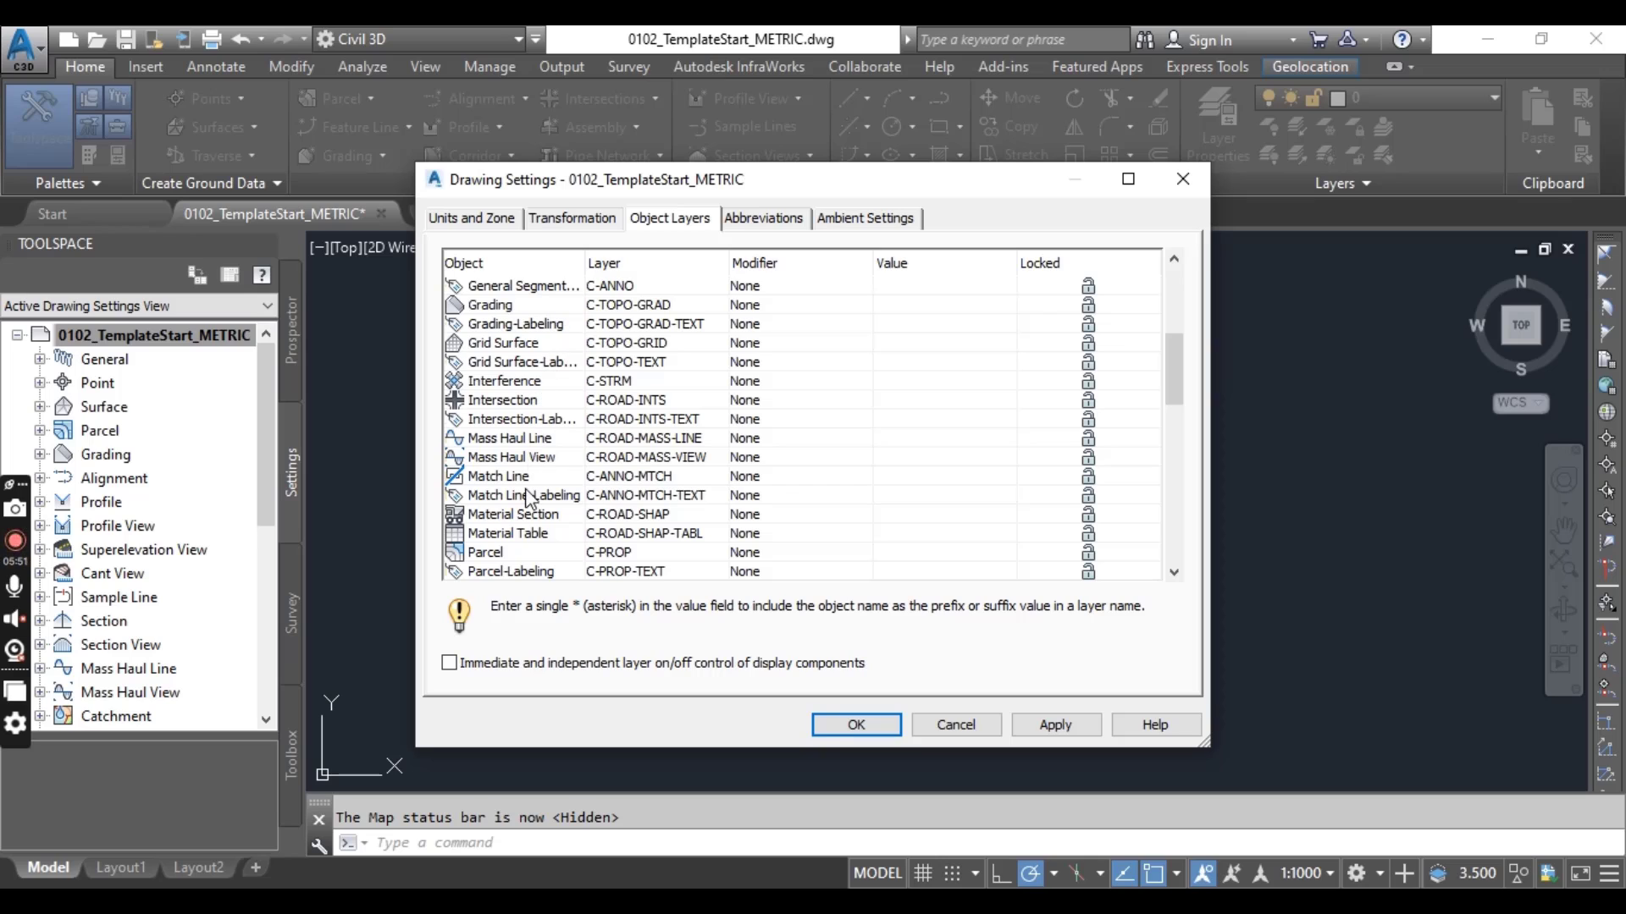
{"action": "scroll", "coordinate": [531, 546], "scroll_direction": "down", "scroll_amount": 3}
{"action": "left_click", "coordinate": [498, 497]}
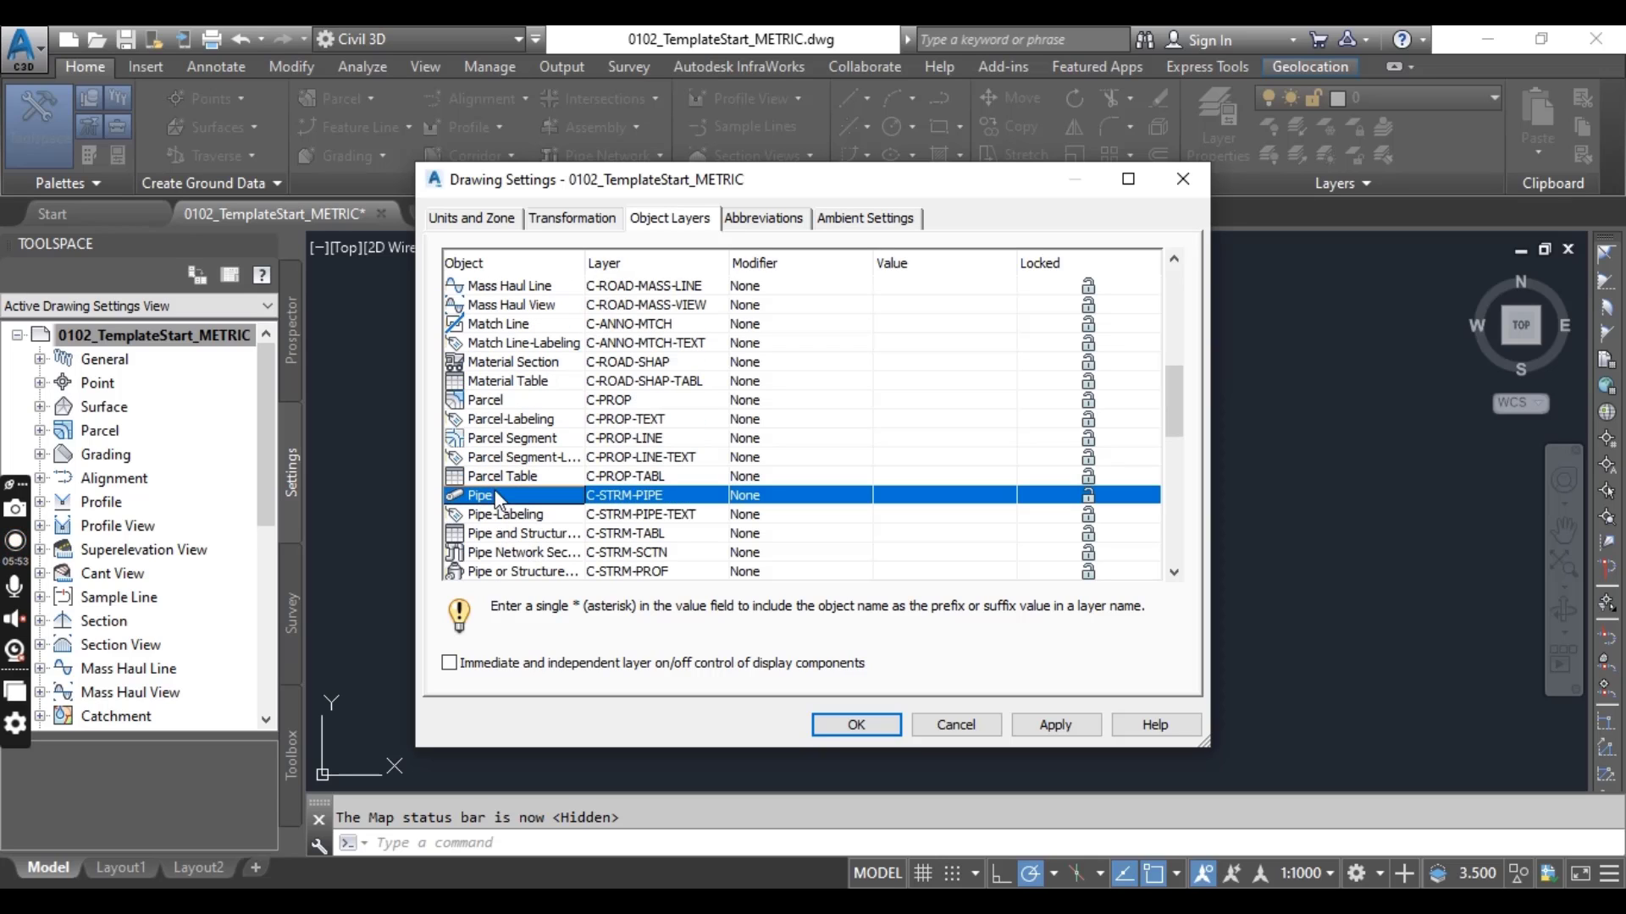
- Create a new layer named -NTWK-Pipe from the Pipe row's layer selection
{"action": "left_click", "coordinate": [678, 500]}
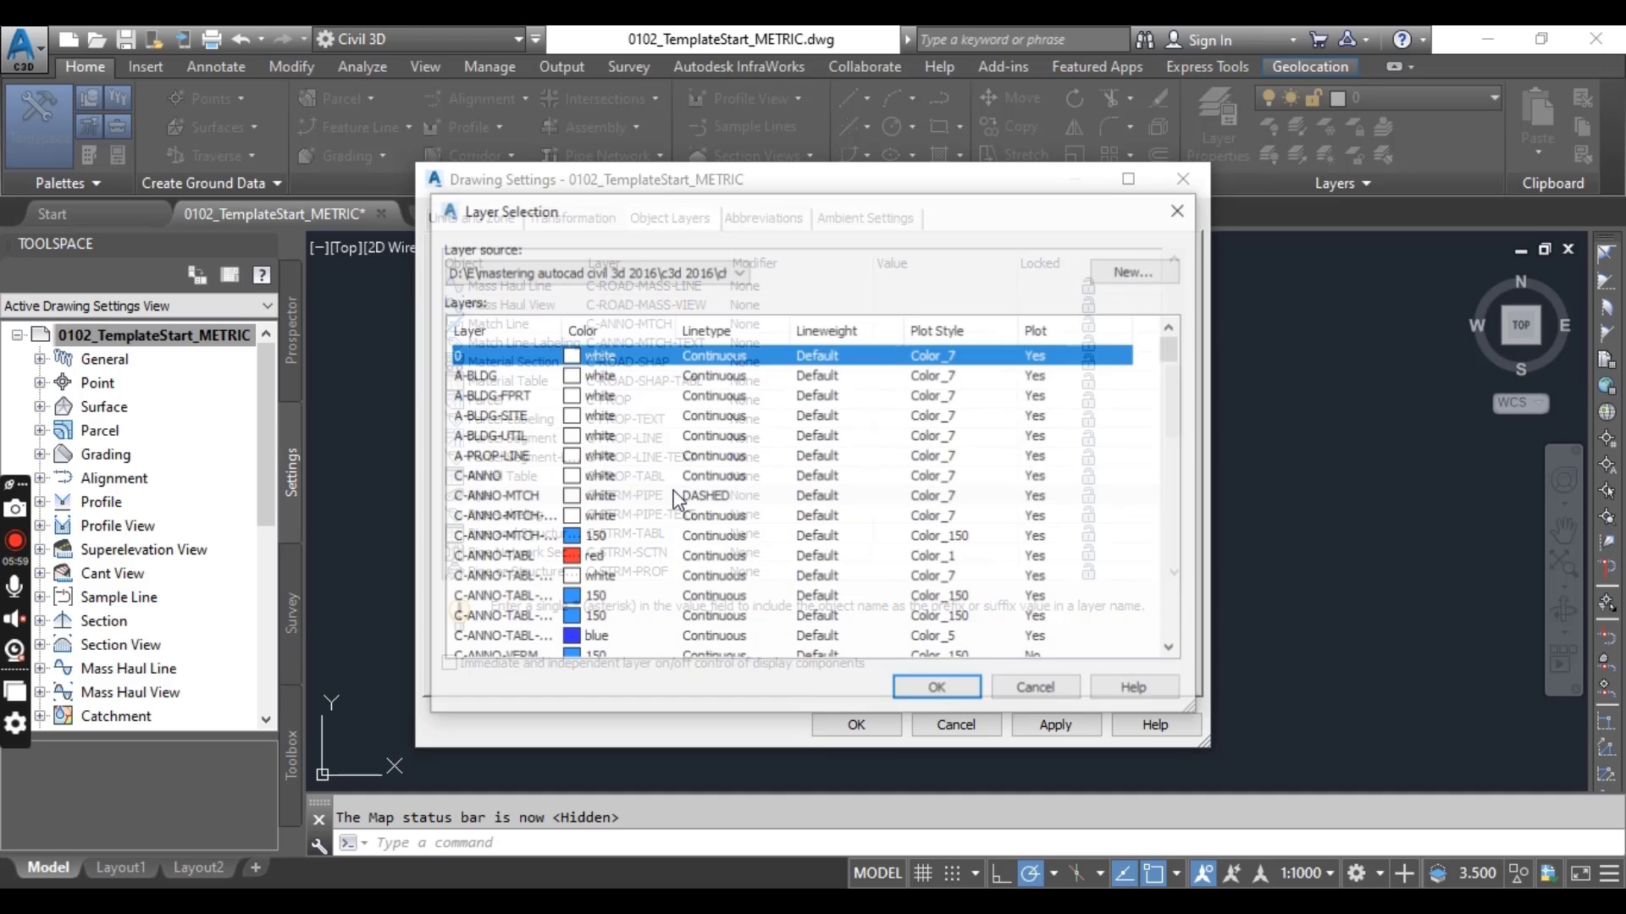
{"action": "left_click", "coordinate": [1133, 271]}
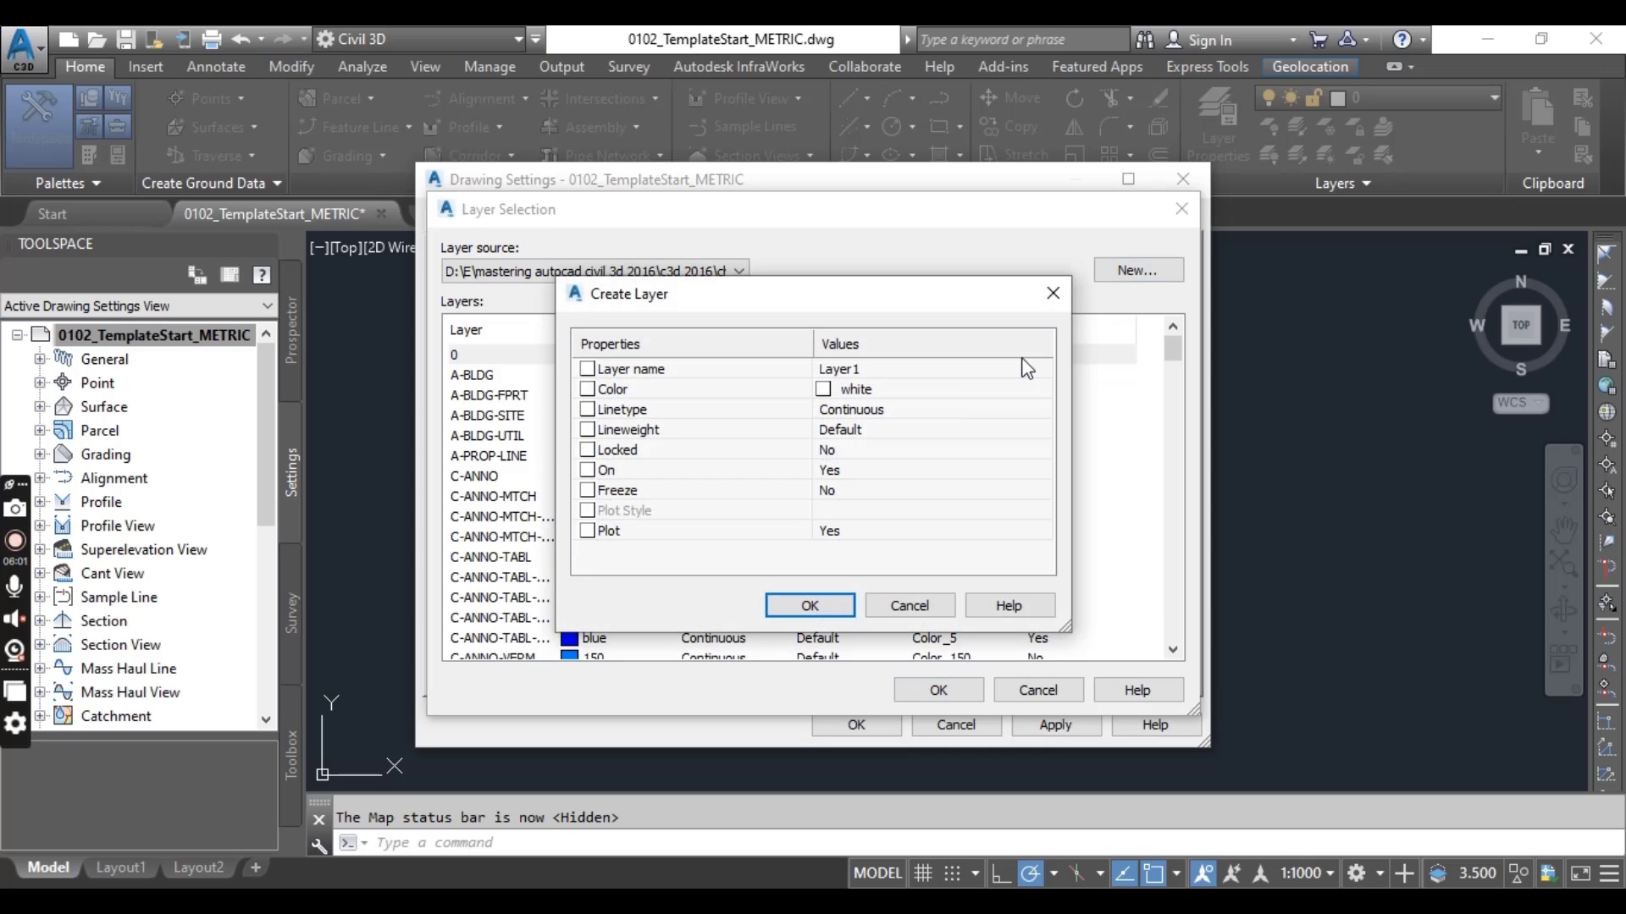
{"action": "left_click", "coordinate": [882, 368]}
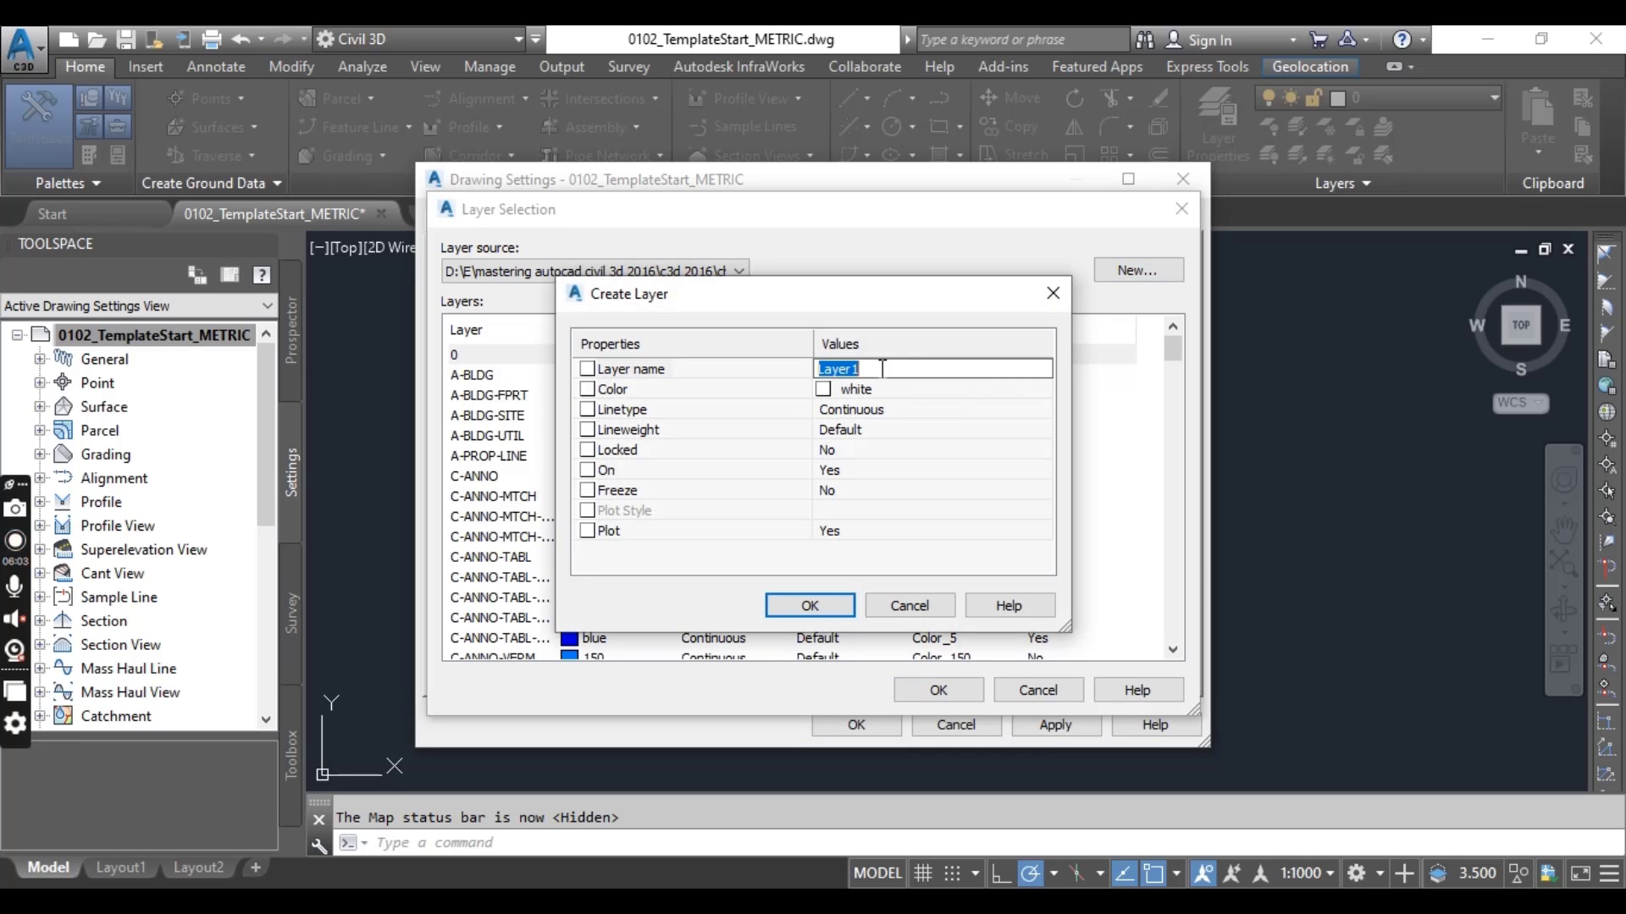
{"action": "type", "text": "-"}
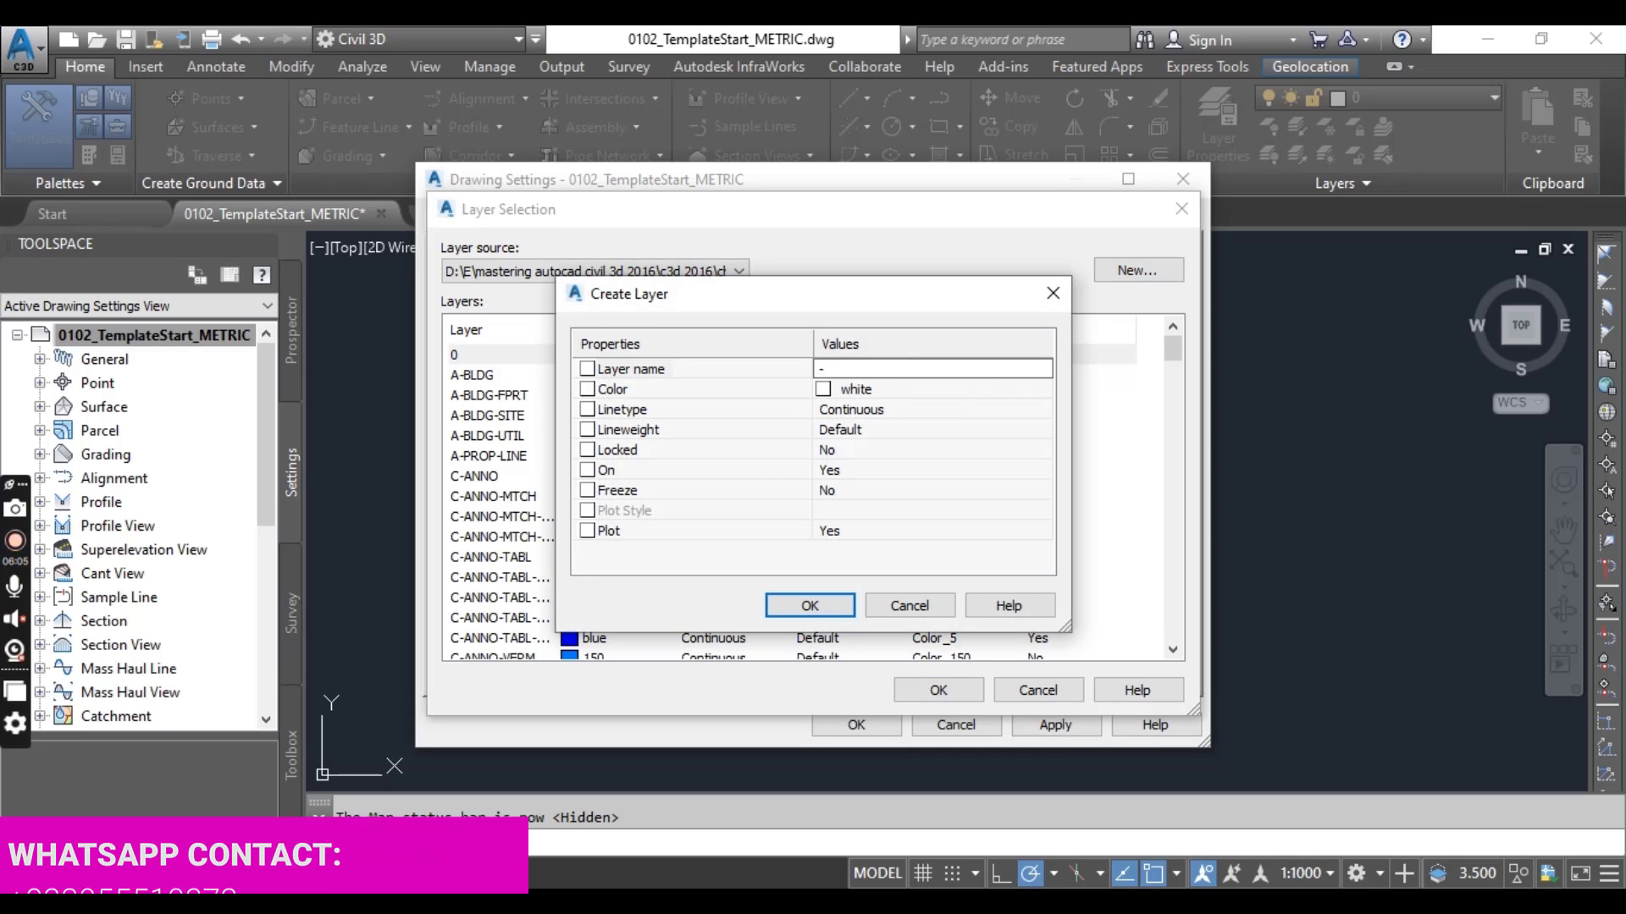
{"action": "type", "text": "NTWK"}
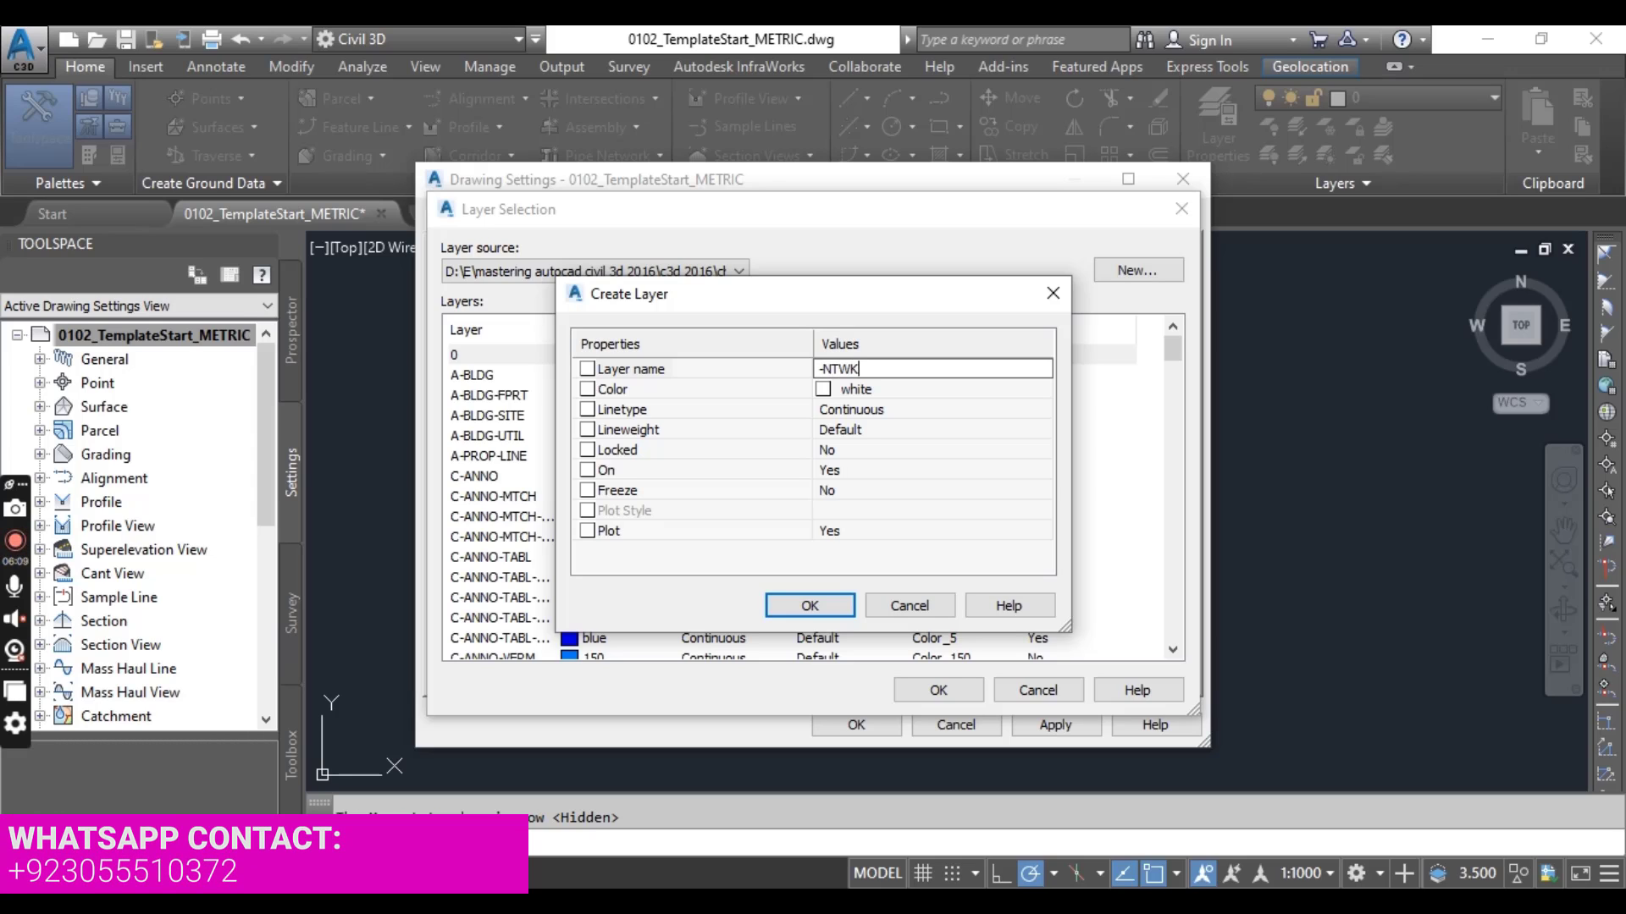
{"action": "type", "text": "-"}
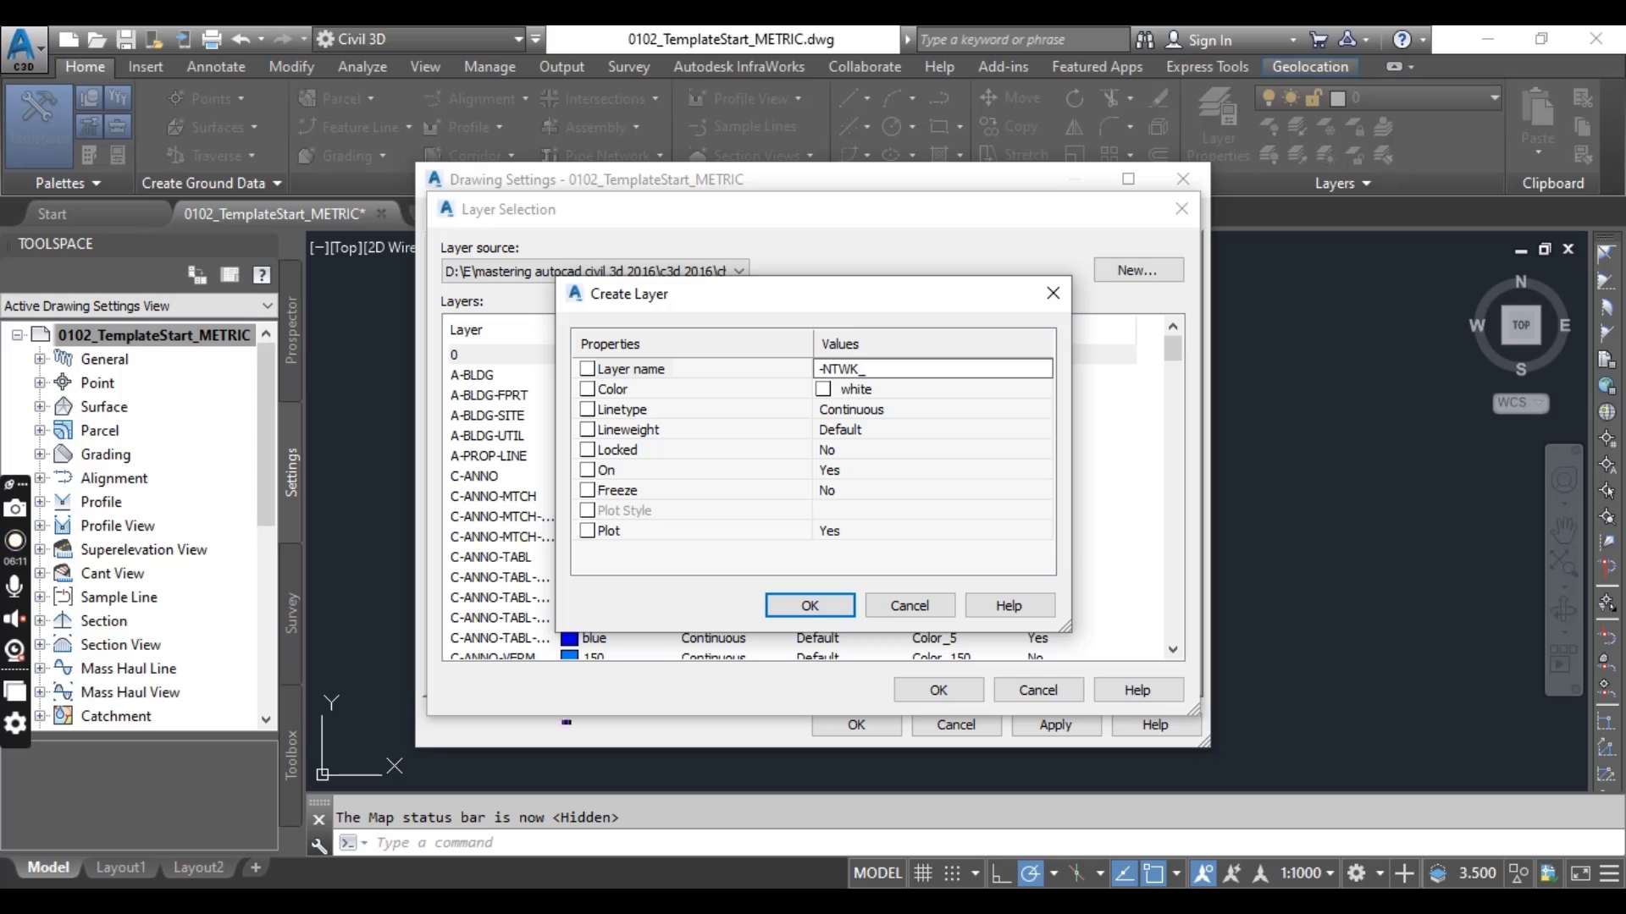
{"action": "type", "text": "Pipe"}
{"action": "left_click", "coordinate": [823, 606]}
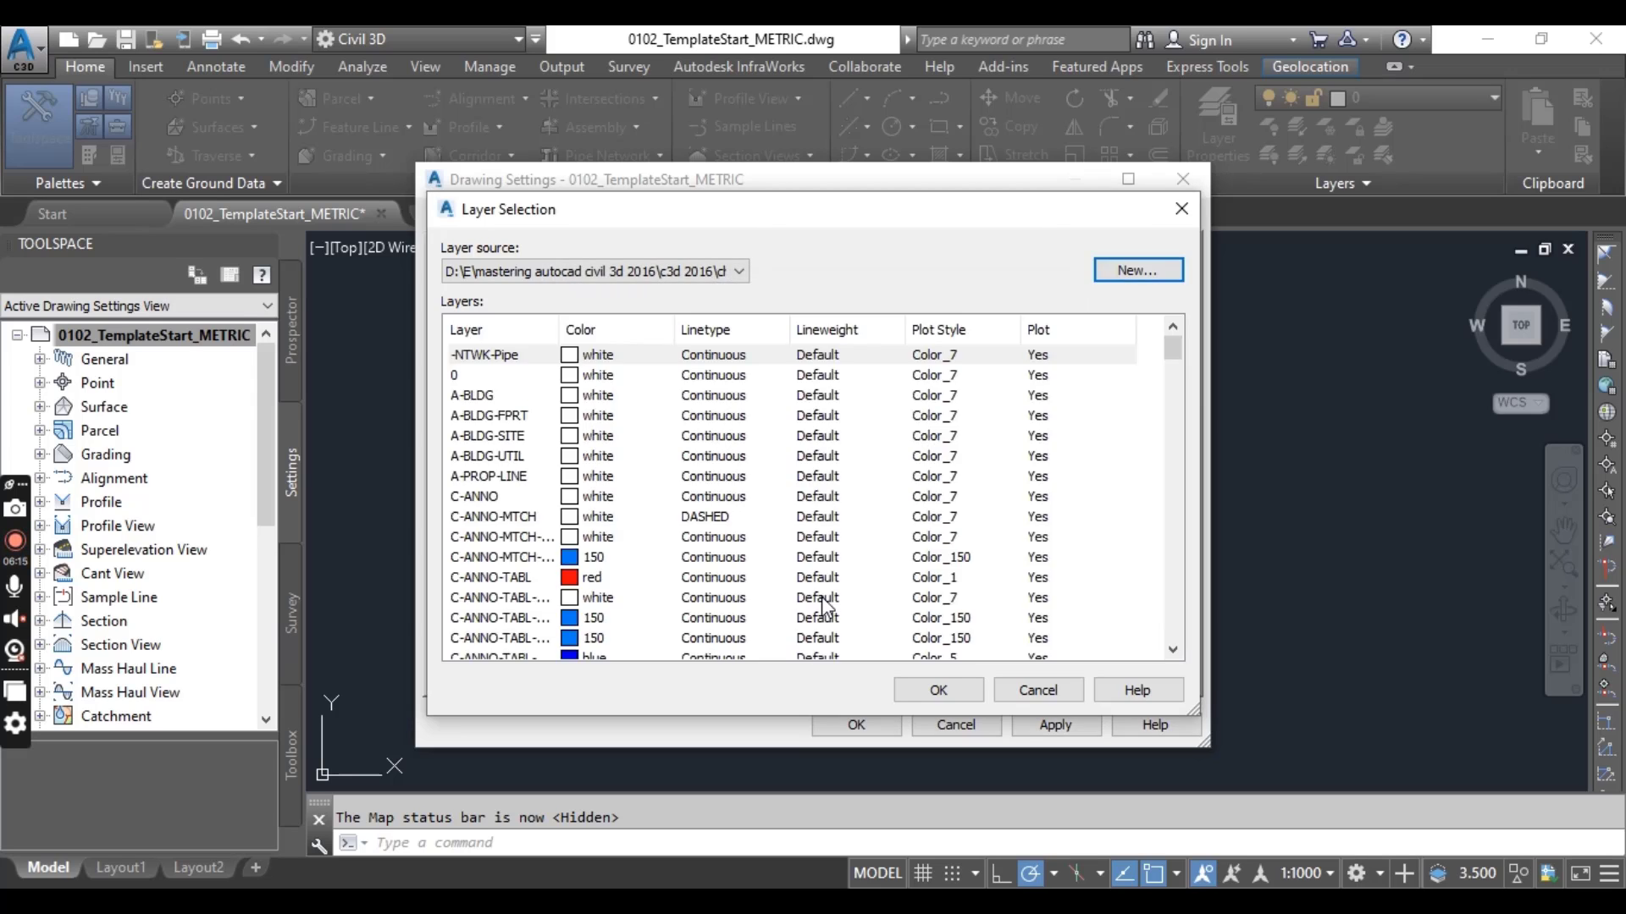
- Put Pipe objects on -NTWK-Pipe with a Suffix modifier of -*
{"action": "left_click", "coordinate": [938, 691]}
{"action": "left_click", "coordinate": [765, 500]}
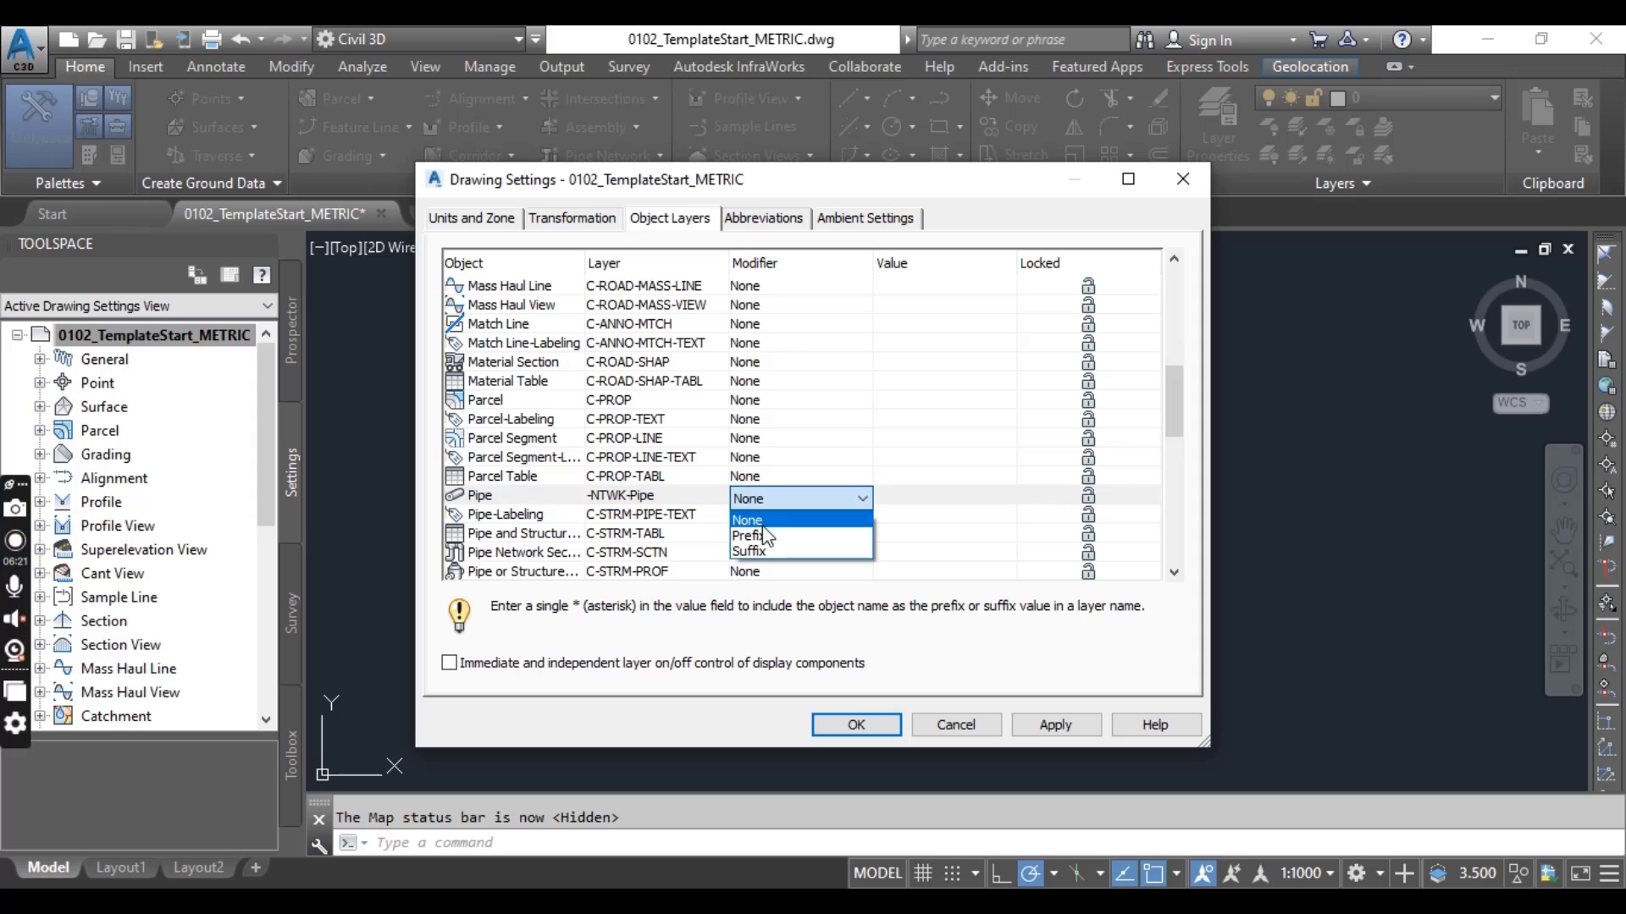
{"action": "left_click", "coordinate": [764, 559]}
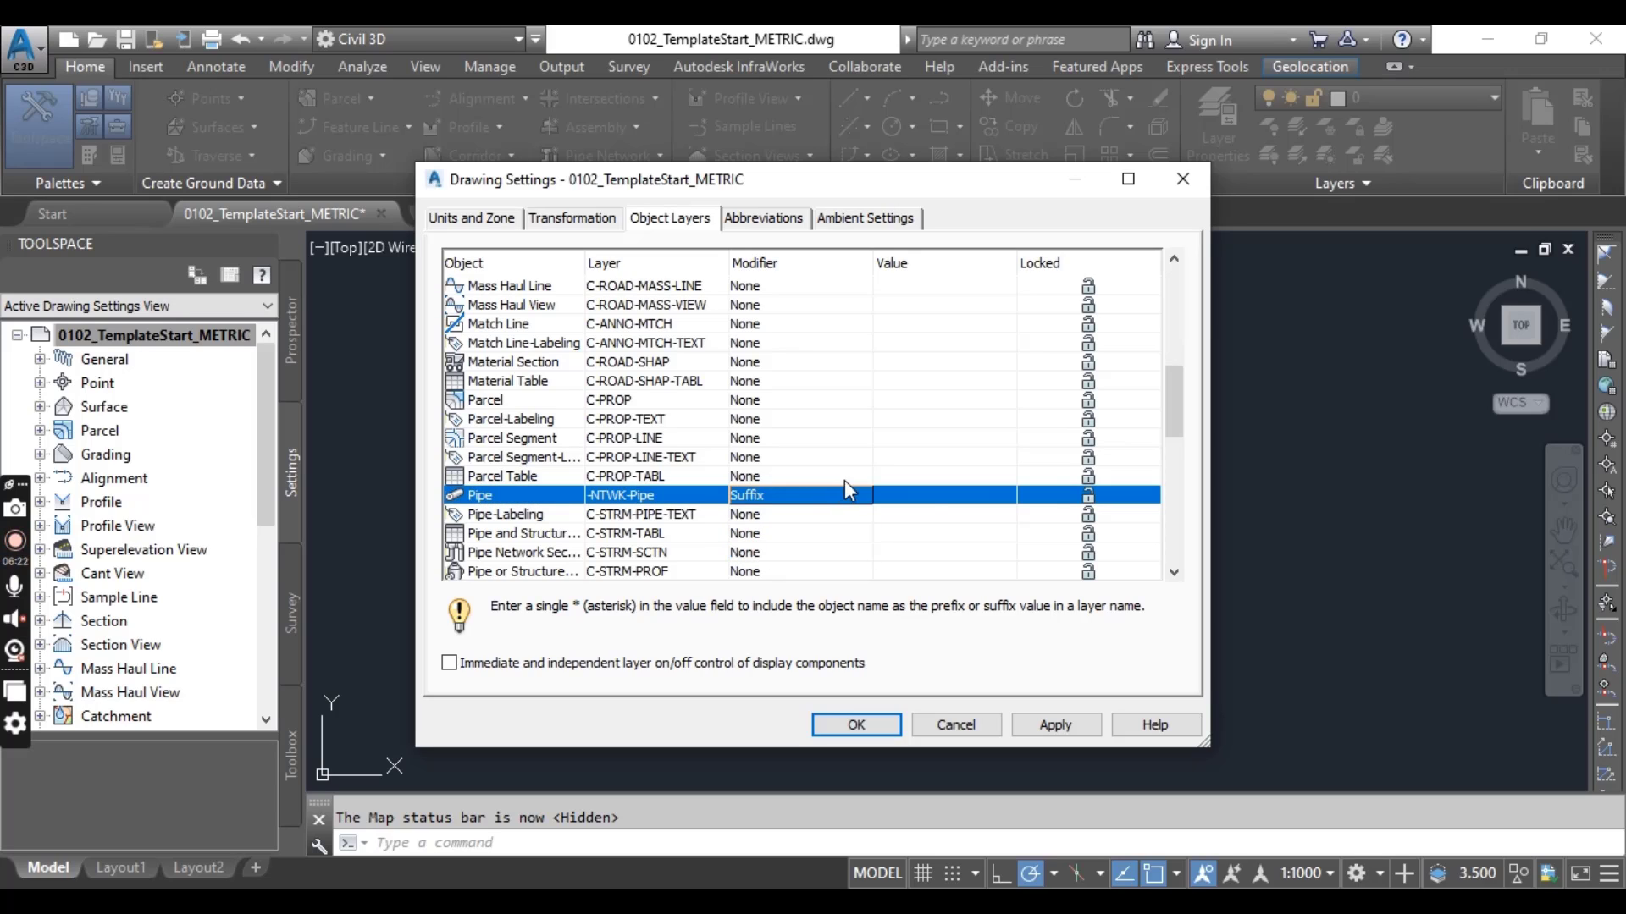
{"action": "left_click", "coordinate": [925, 494]}
{"action": "type", "text": "-*"}
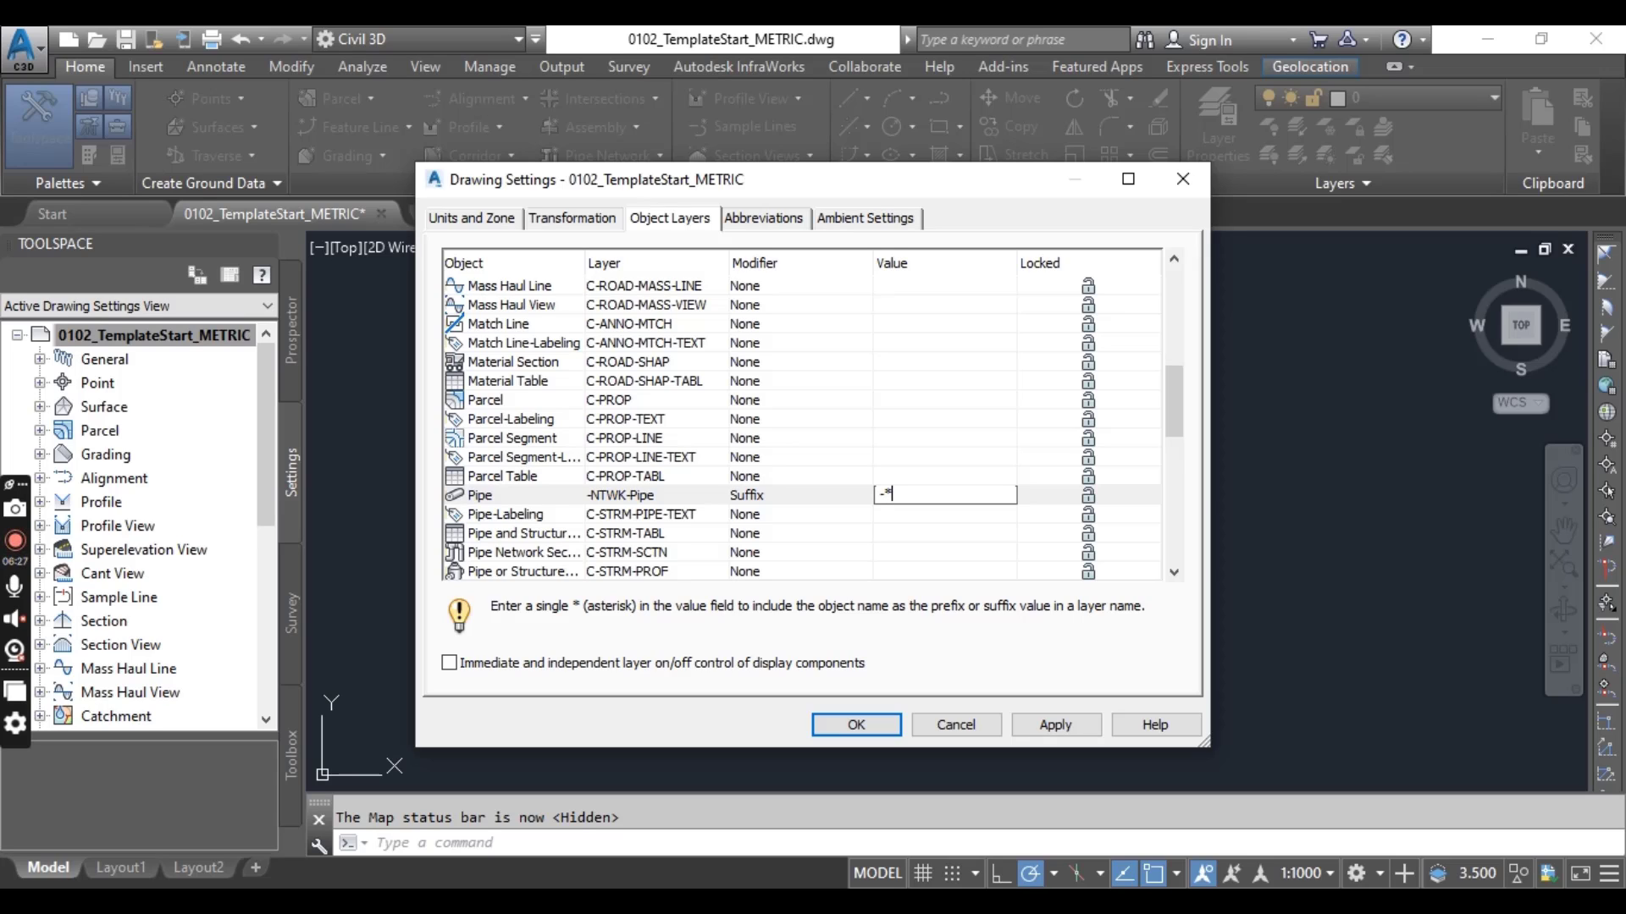
{"action": "left_click", "coordinate": [764, 518]}
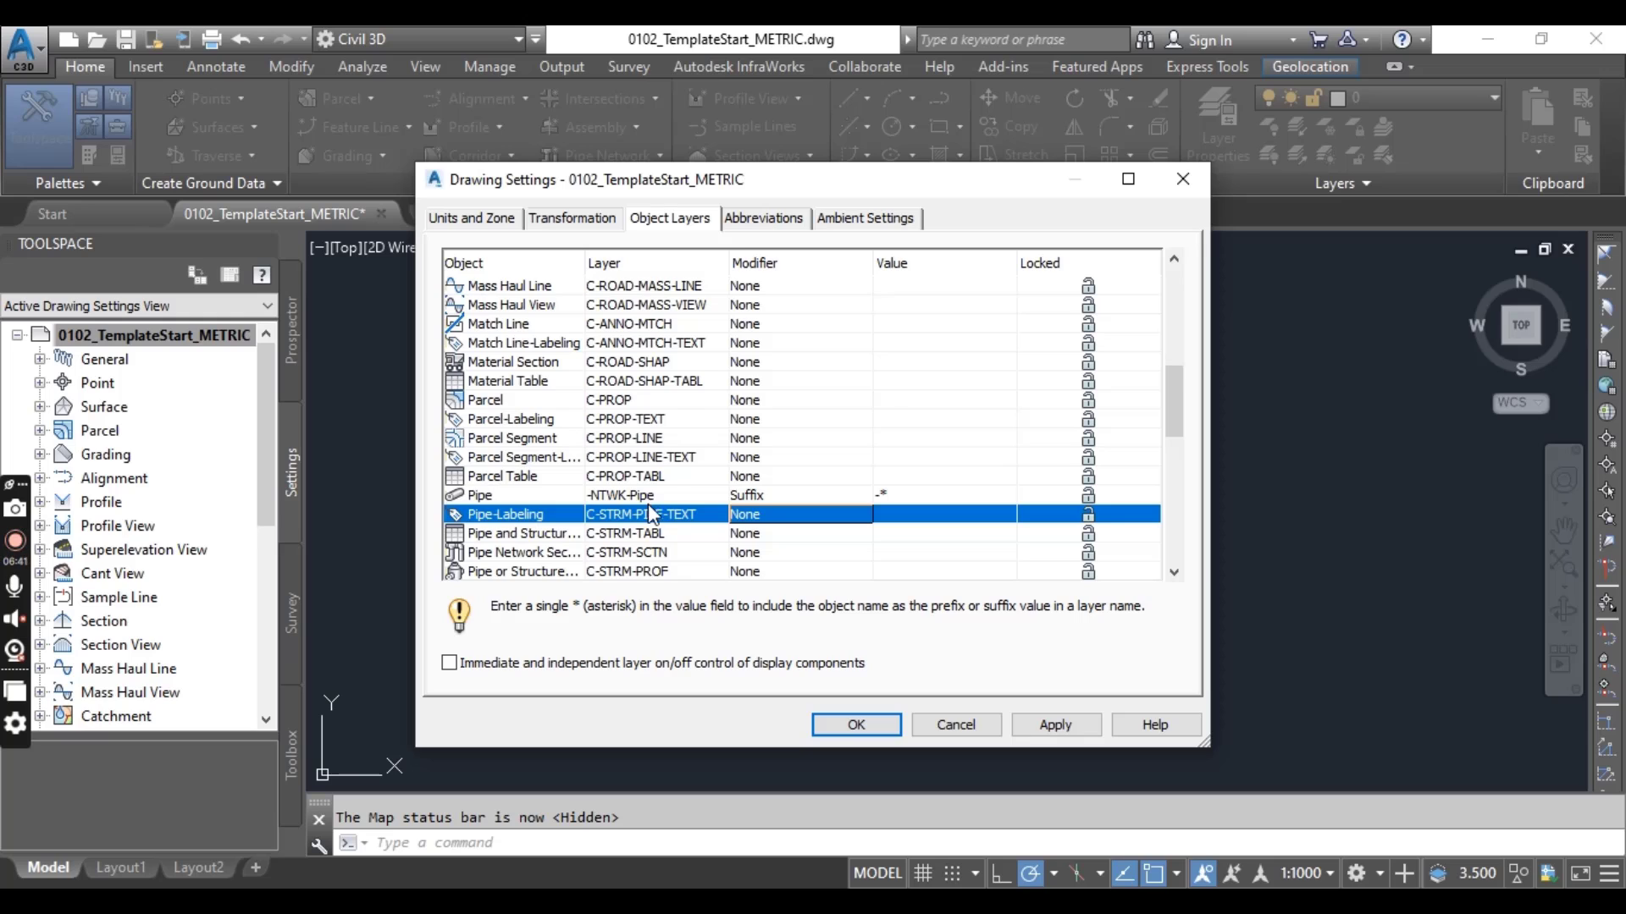
{"action": "scroll", "coordinate": [650, 508], "scroll_direction": "down", "scroll_amount": 4}
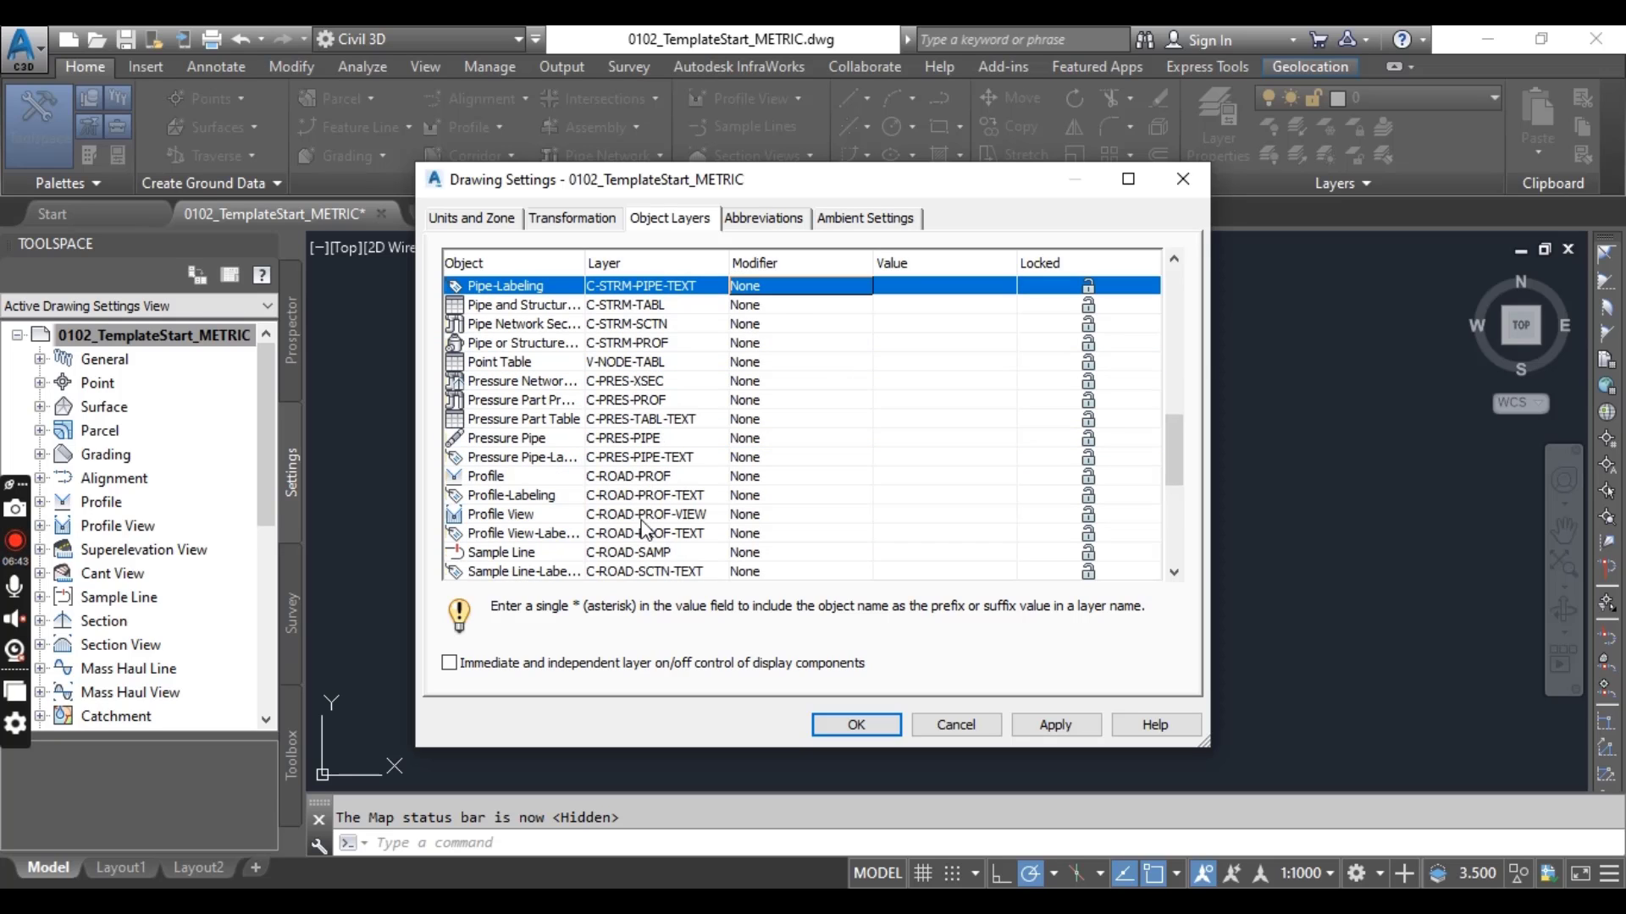
{"action": "left_click", "coordinate": [663, 496]}
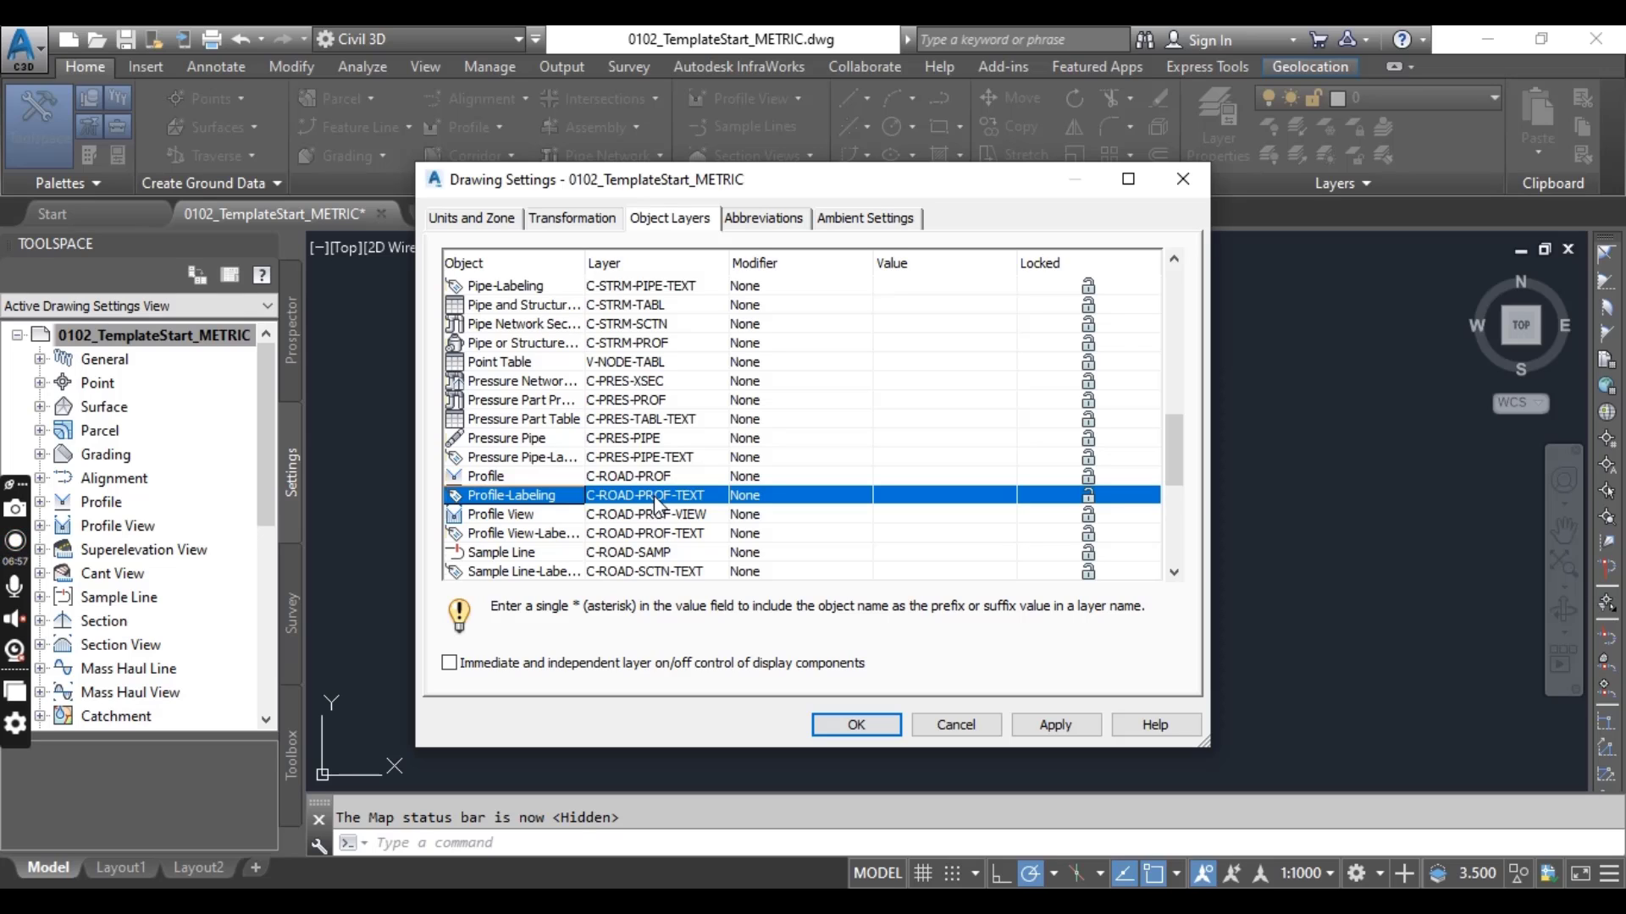
{"action": "left_click", "coordinate": [657, 514]}
{"action": "scroll", "coordinate": [663, 521], "scroll_direction": "down", "scroll_amount": 1}
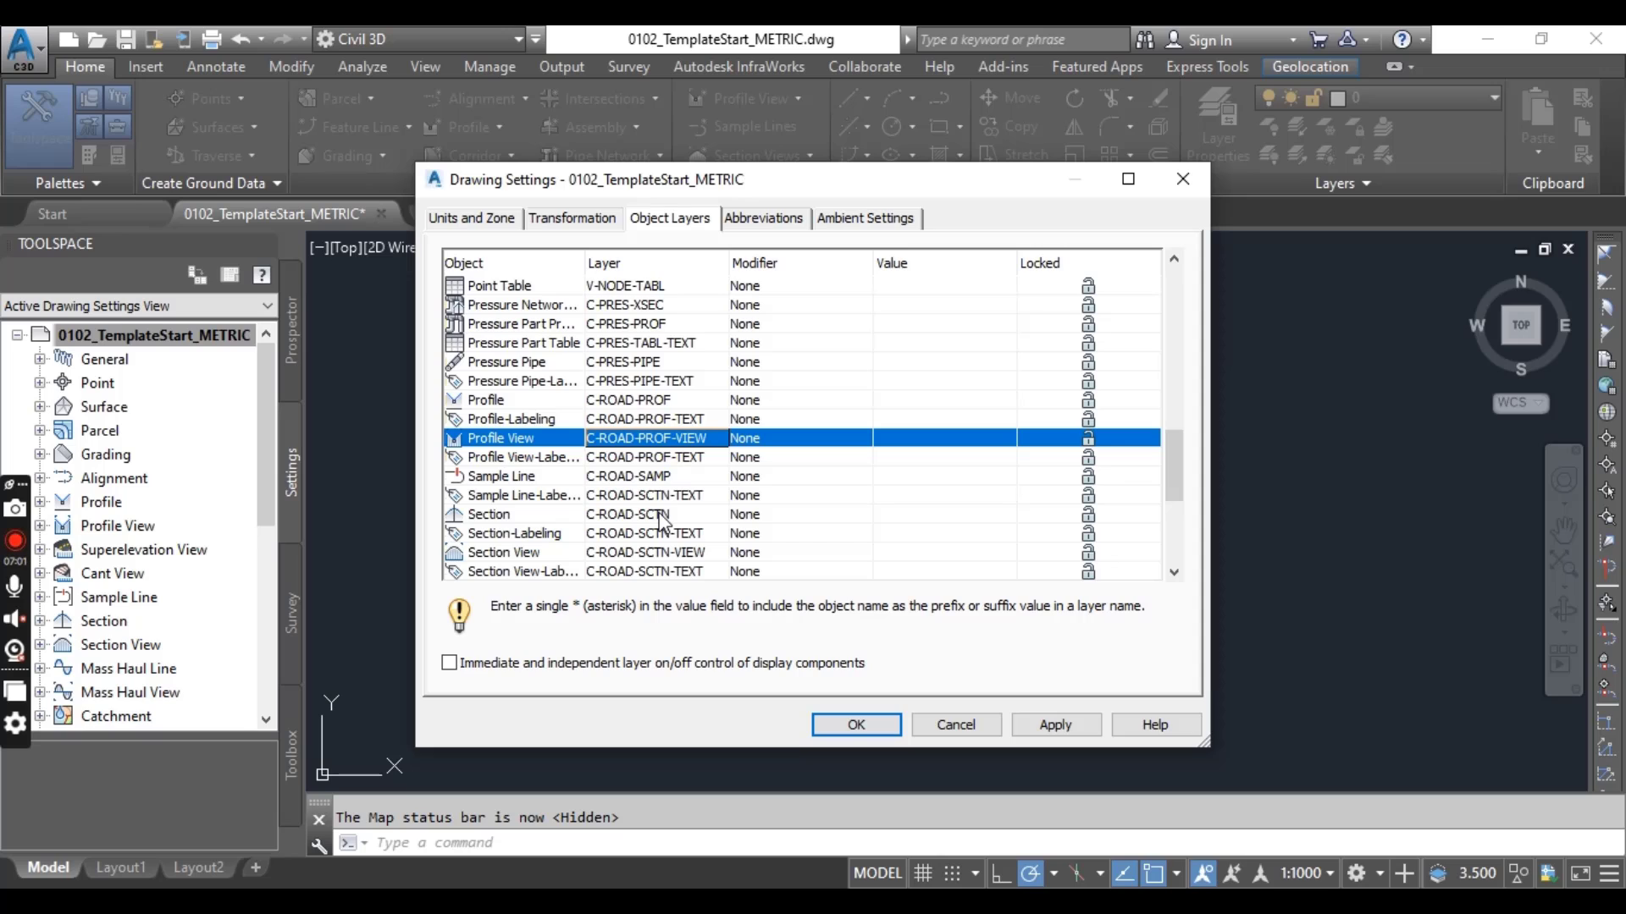
{"action": "scroll", "coordinate": [549, 538], "scroll_direction": "down", "scroll_amount": 2}
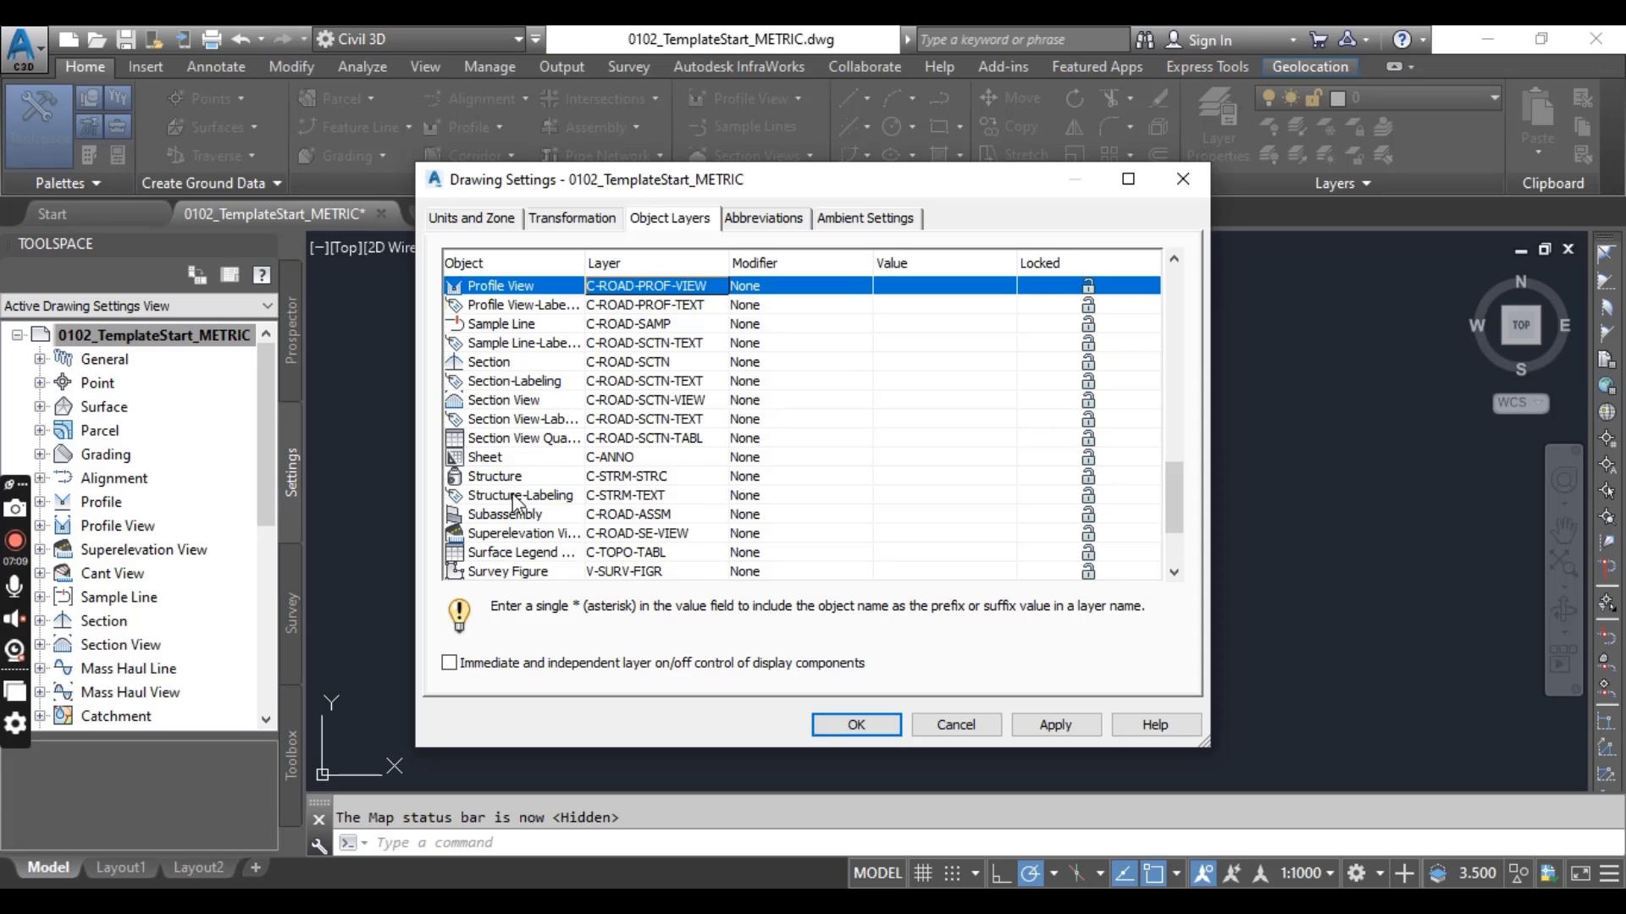
{"action": "scroll", "coordinate": [518, 505], "scroll_direction": "down", "scroll_amount": 2}
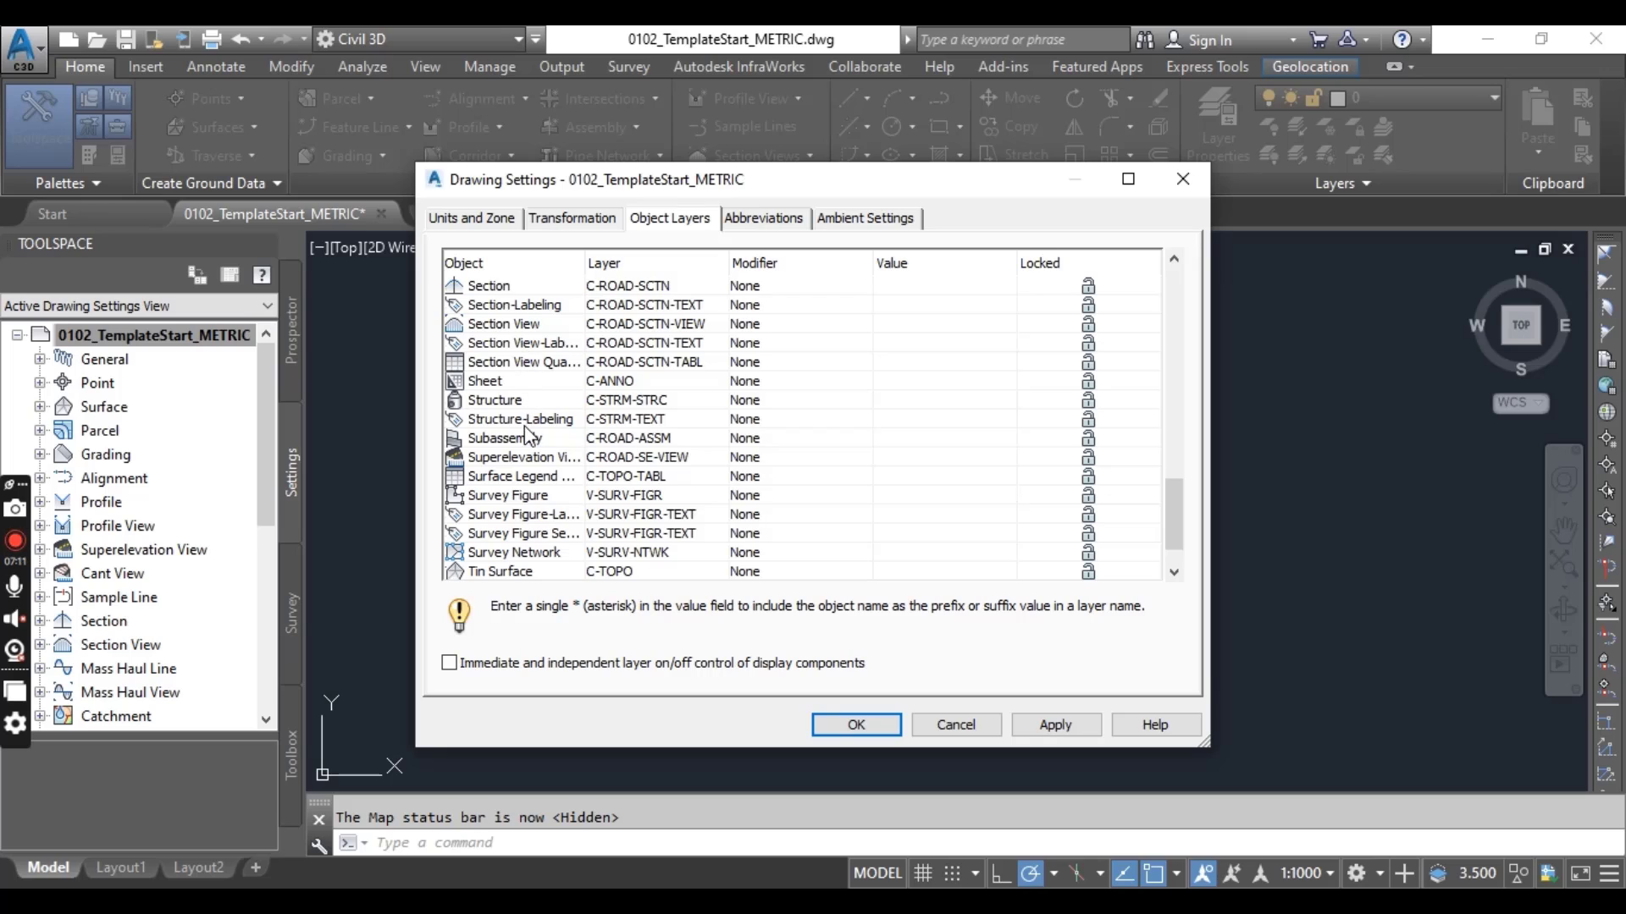
{"action": "left_click", "coordinate": [526, 425]}
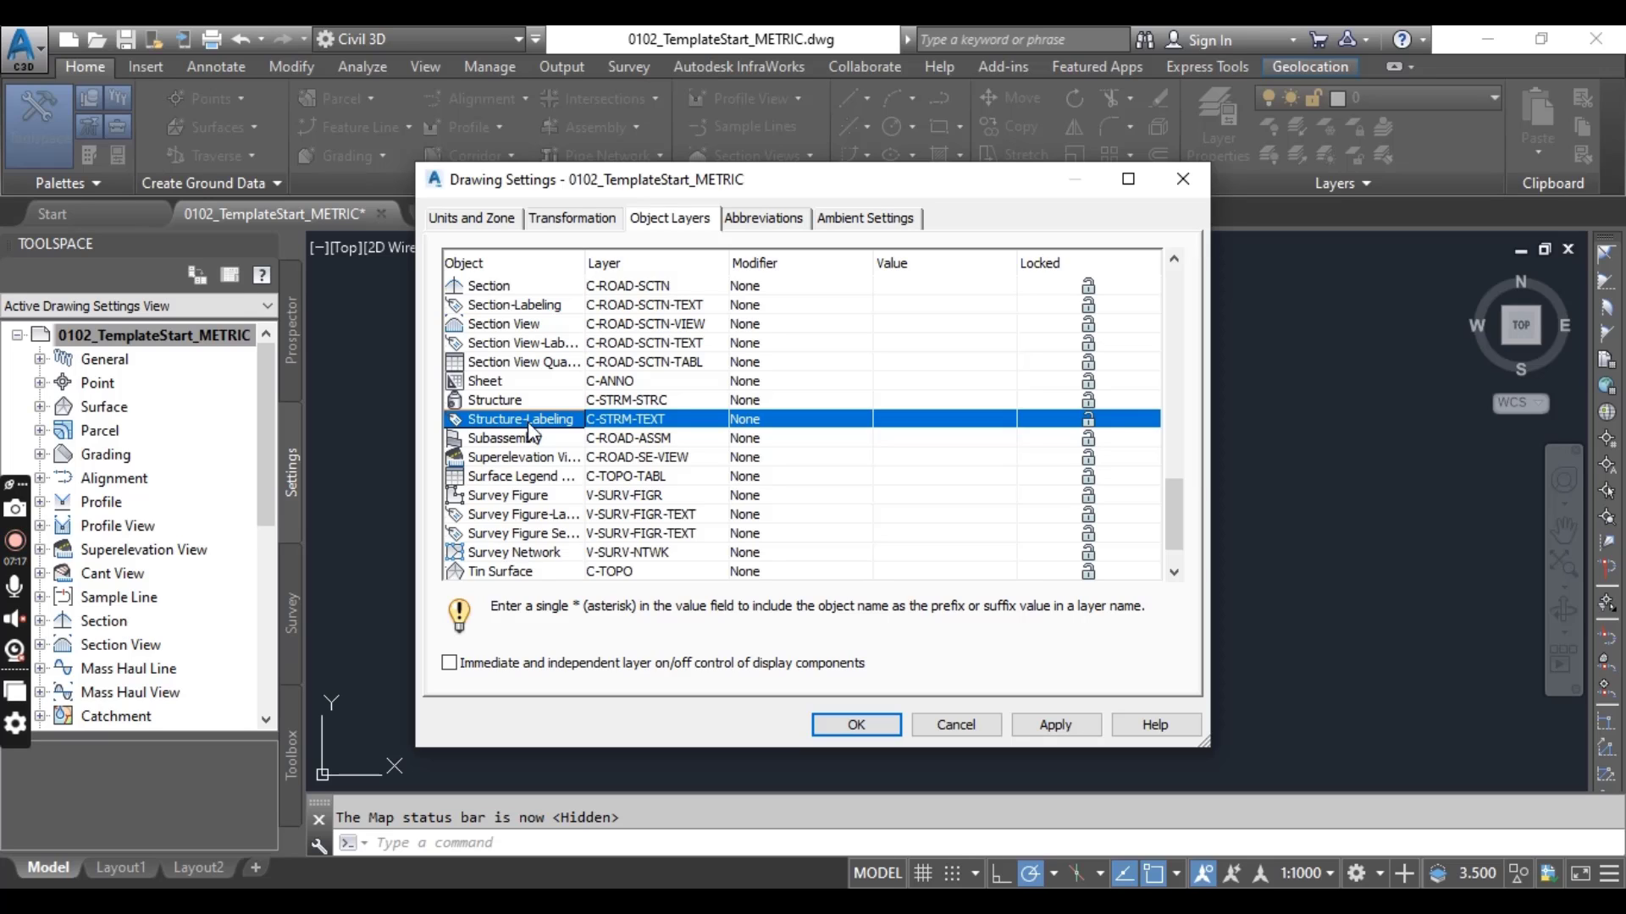
{"action": "scroll", "coordinate": [542, 490], "scroll_direction": "down", "scroll_amount": 1}
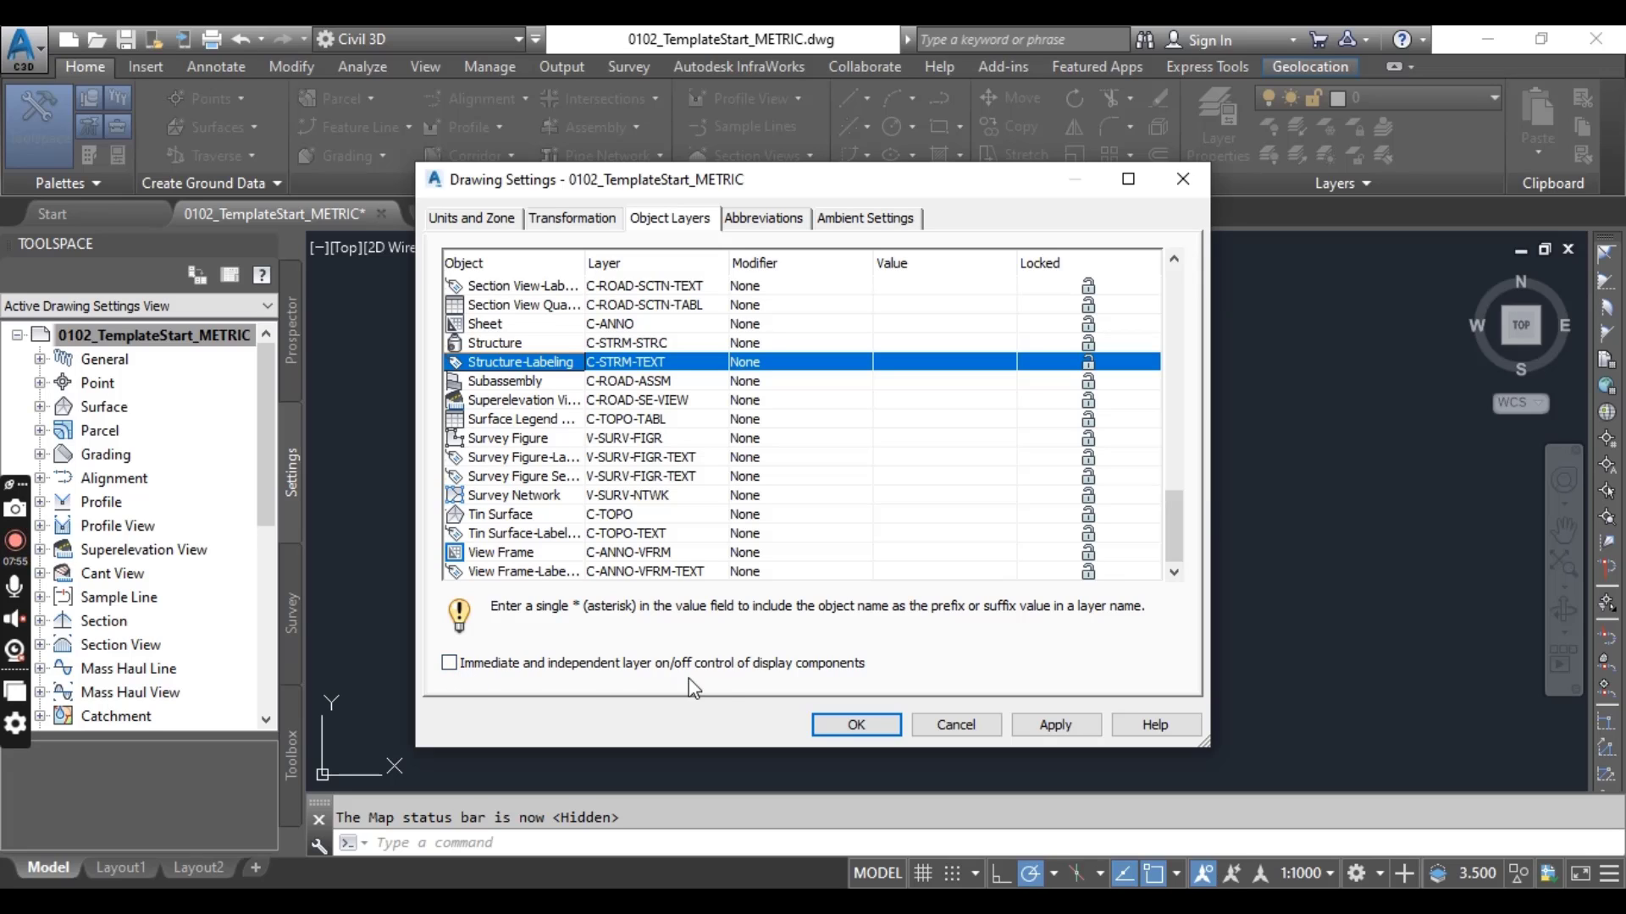
- Enable immediate and independent layer on/off control of display components and accept the settings
{"action": "left_click", "coordinate": [450, 664]}
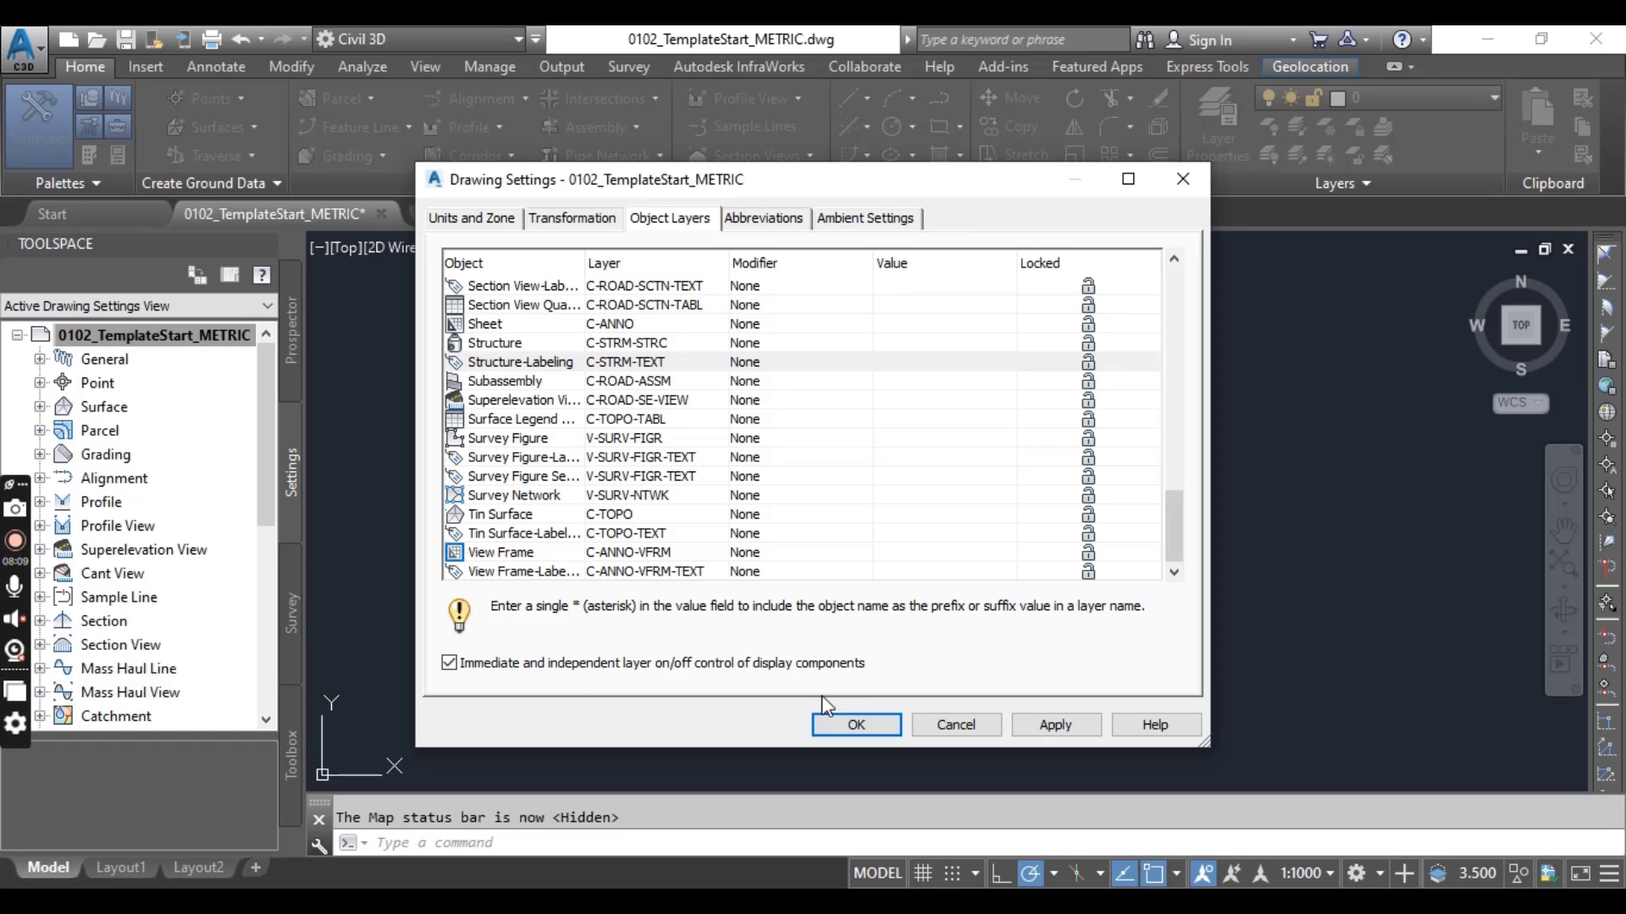
{"action": "left_click", "coordinate": [857, 726]}
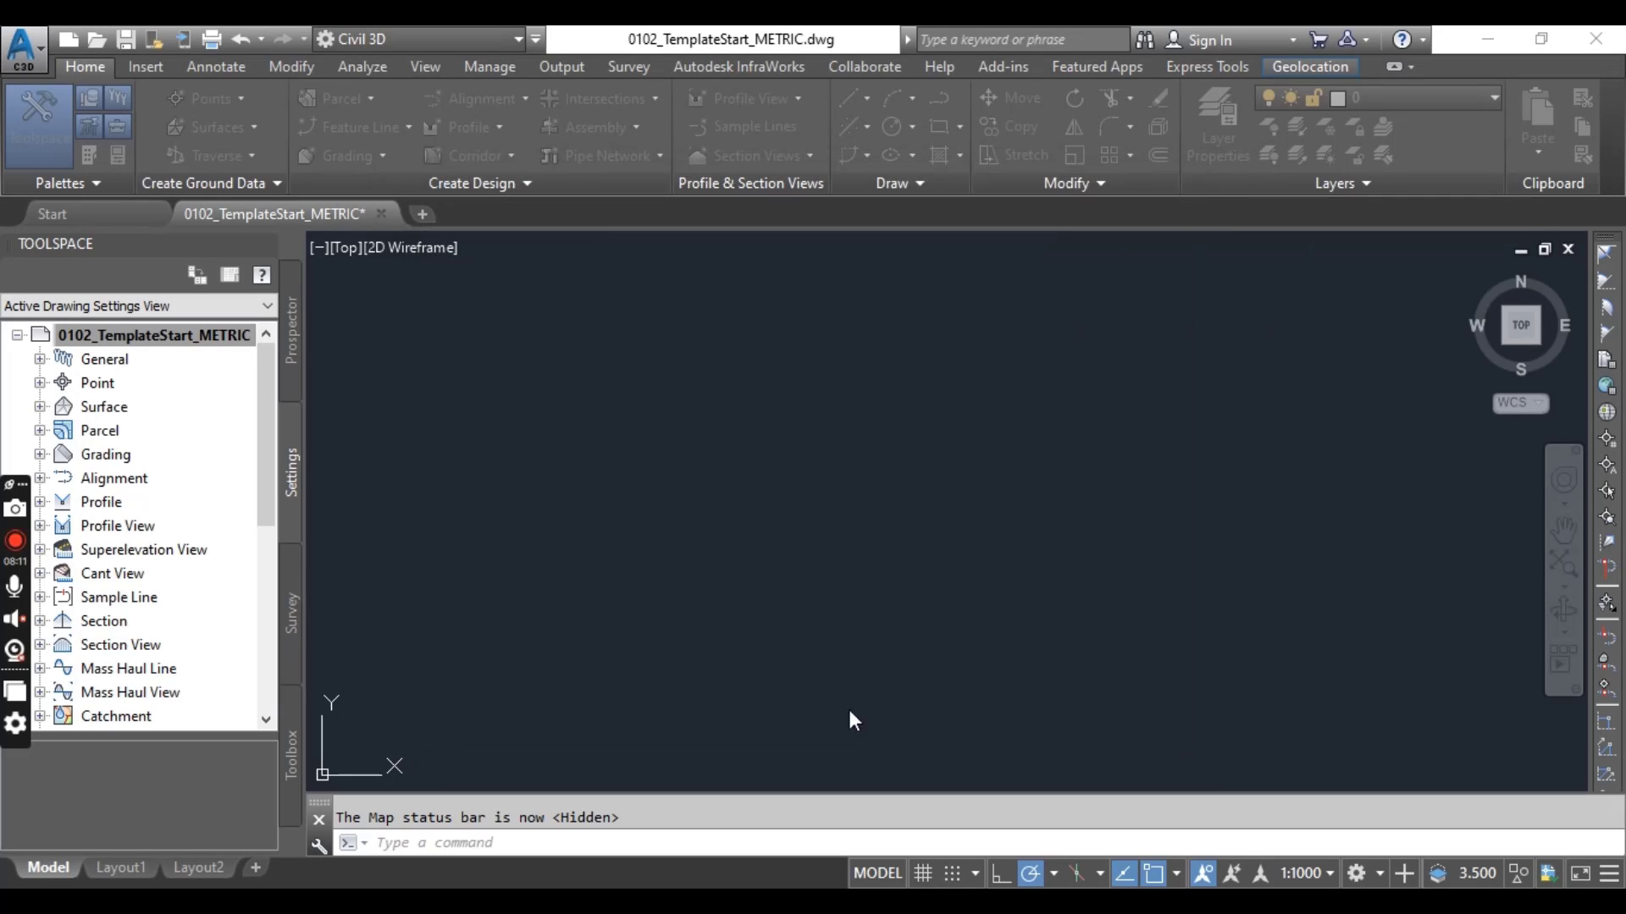